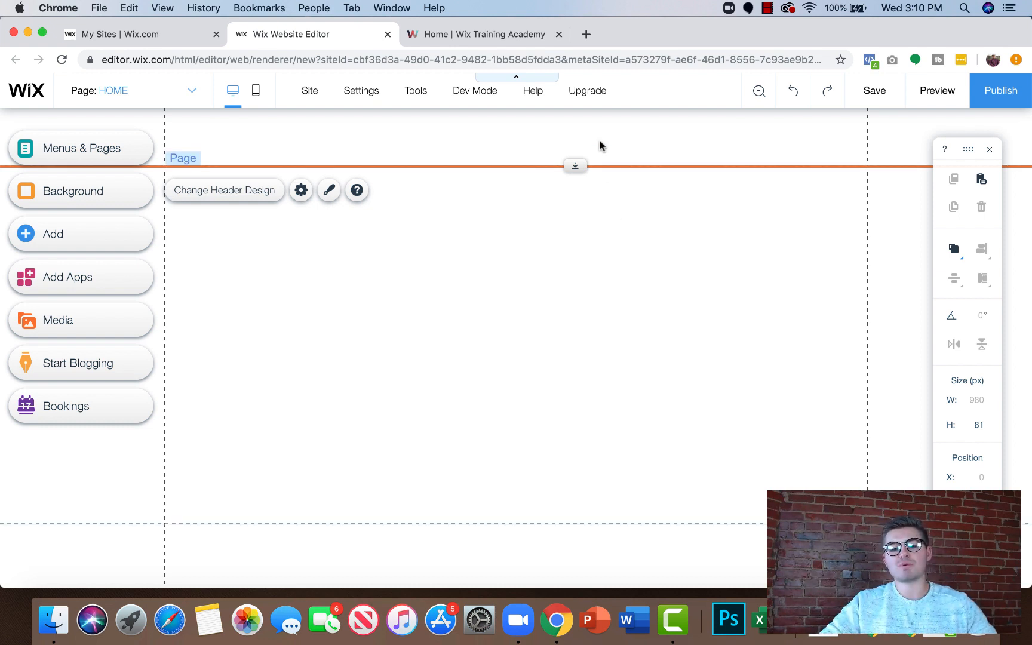
- Look over the Wix Training Academy home page and return to the website editor
{"action": "left_click", "coordinate": [504, 36]}
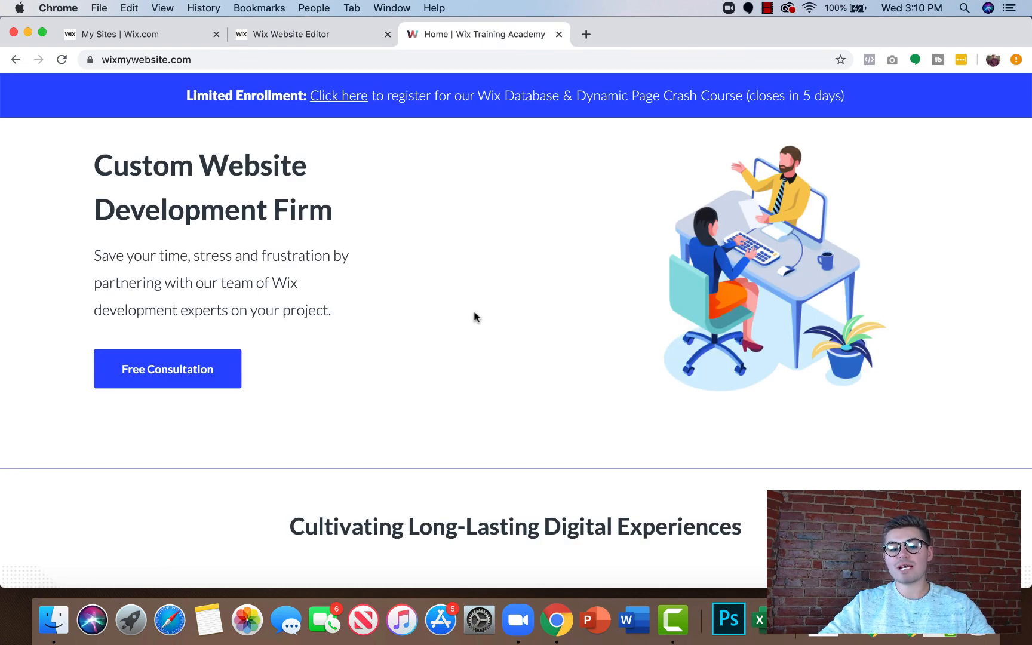
{"action": "scroll", "coordinate": [473, 317], "scroll_direction": "down", "scroll_amount": 10}
{"action": "scroll", "coordinate": [473, 316], "scroll_direction": "down", "scroll_amount": 7}
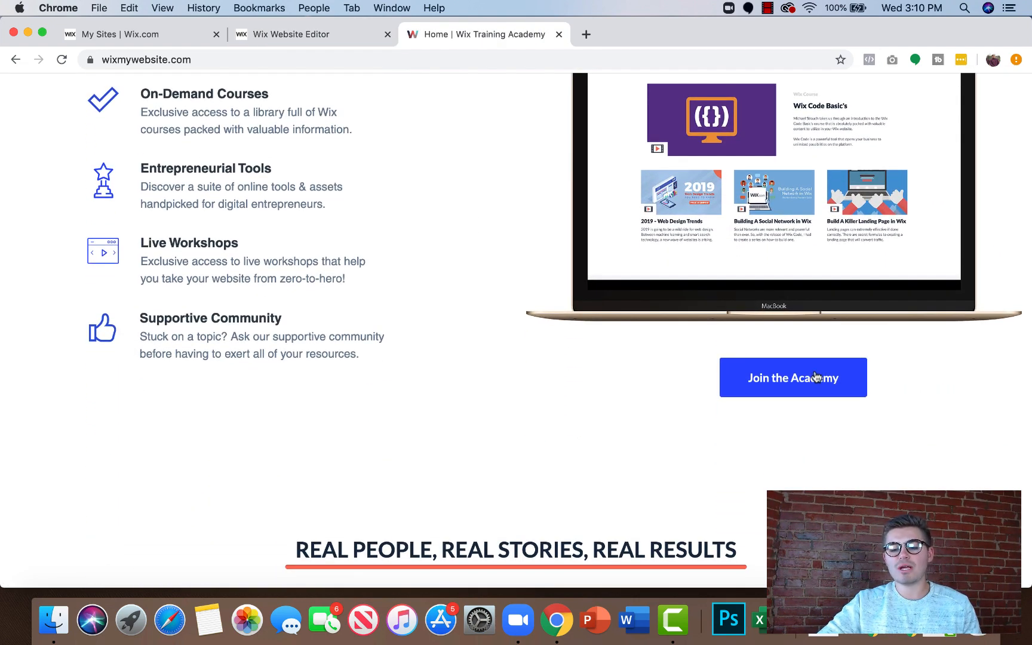
{"action": "scroll", "coordinate": [543, 340], "scroll_direction": "up", "scroll_amount": 17}
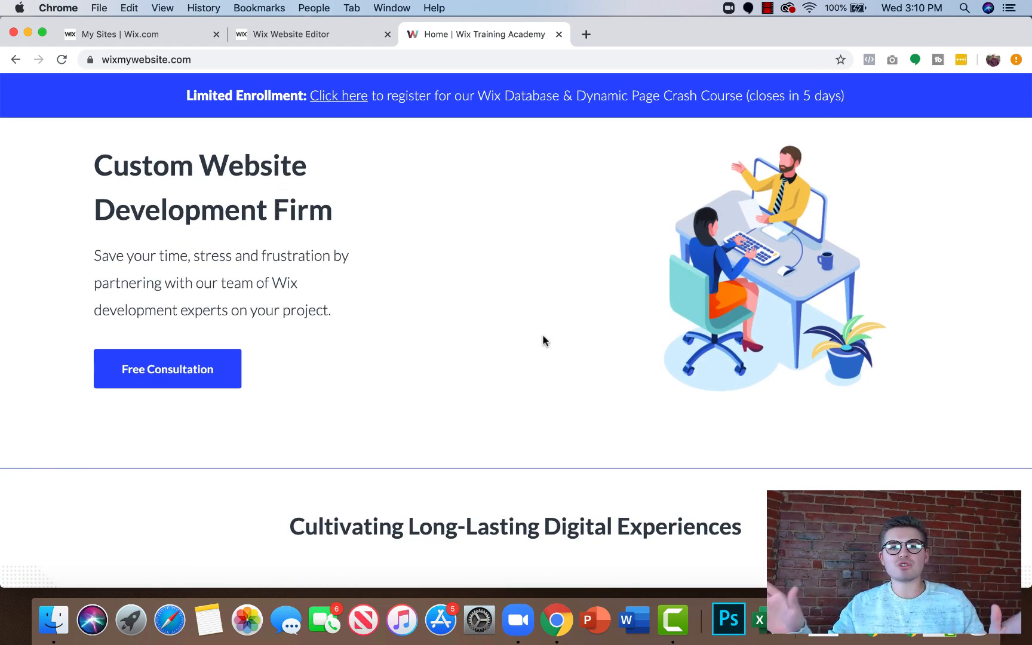
{"action": "left_click", "coordinate": [312, 42]}
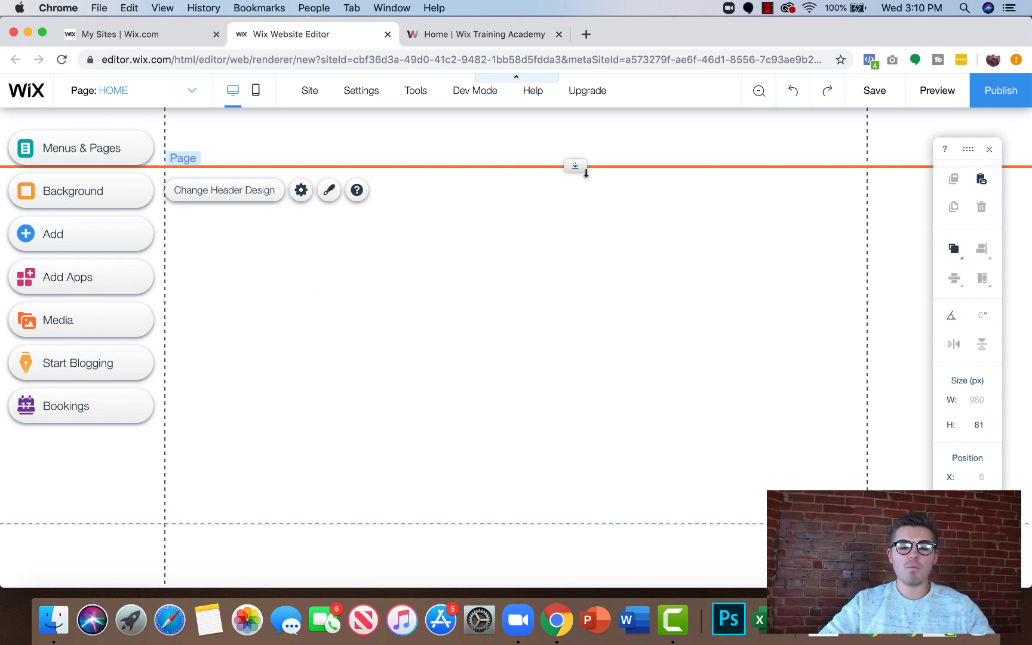
- Make the browser window full screen, turn on Corvid Dev Mode and dismiss its welcome window
{"action": "left_click", "coordinate": [42, 32]}
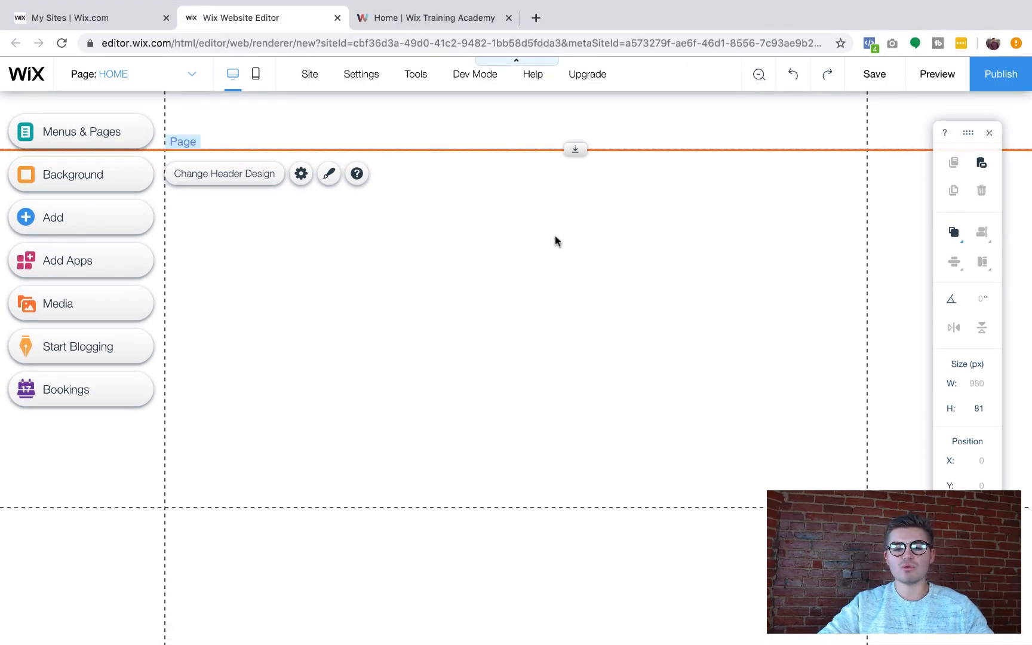
{"action": "mouse_move", "coordinate": [477, 73]}
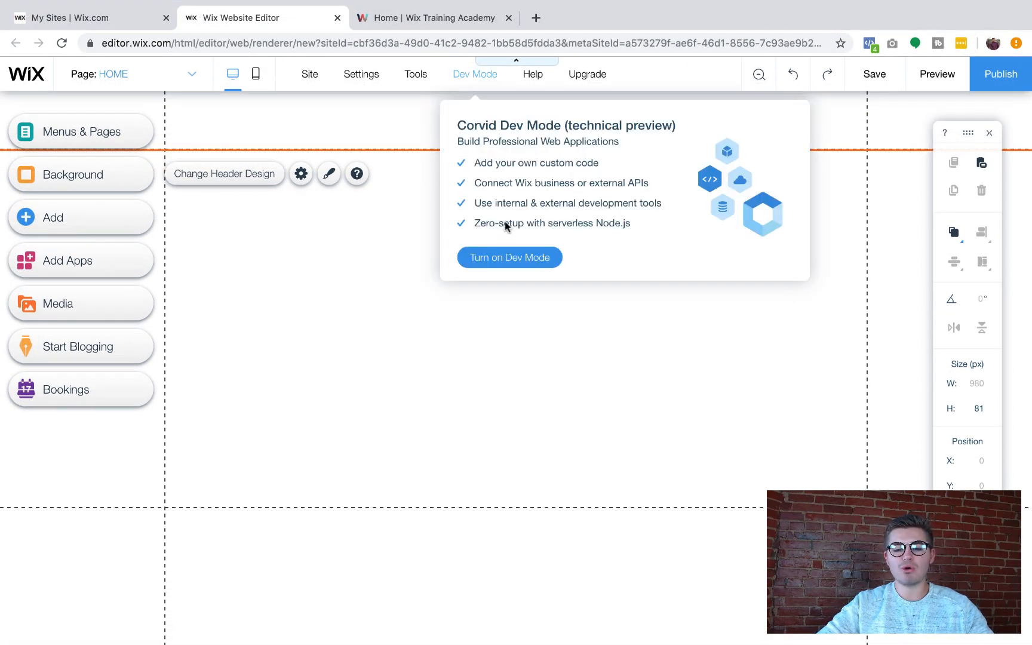
{"action": "left_click", "coordinate": [505, 258]}
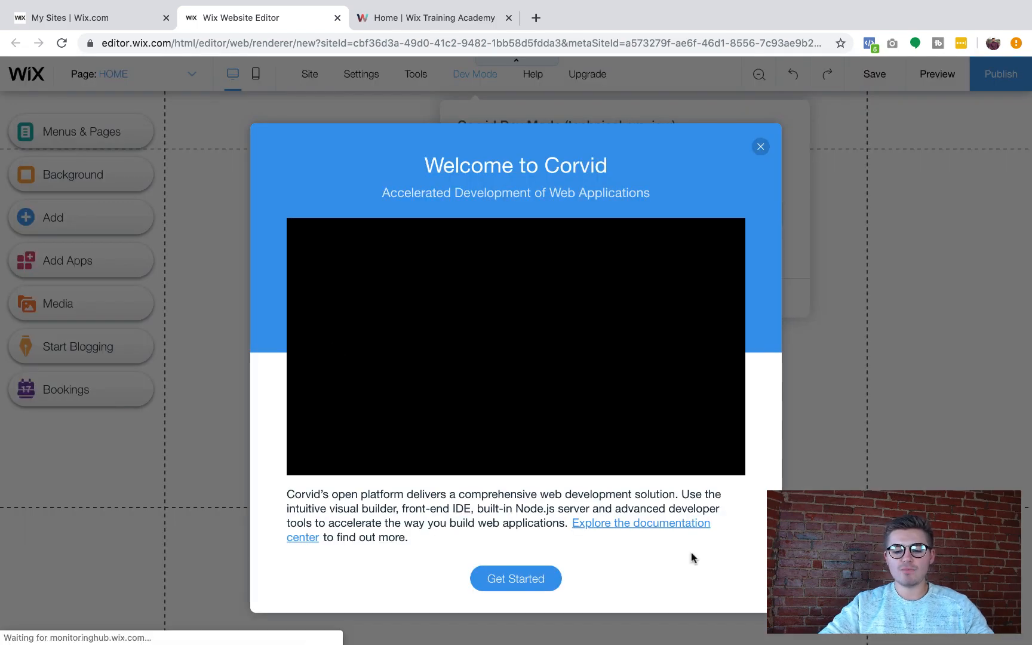
{"action": "left_click", "coordinate": [760, 147]}
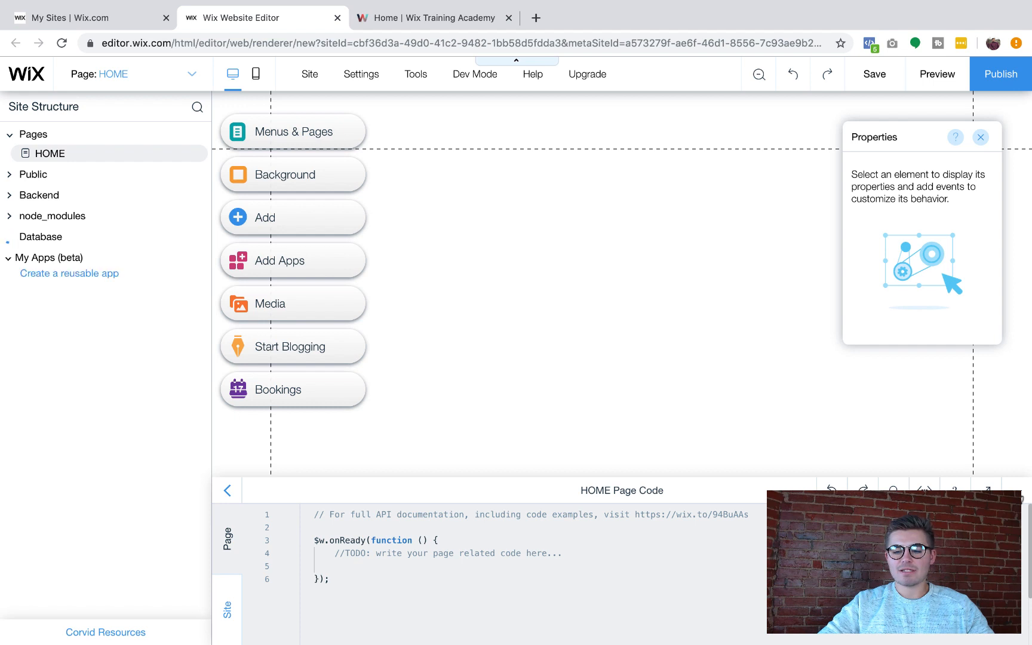
{"action": "left_click", "coordinate": [227, 632]}
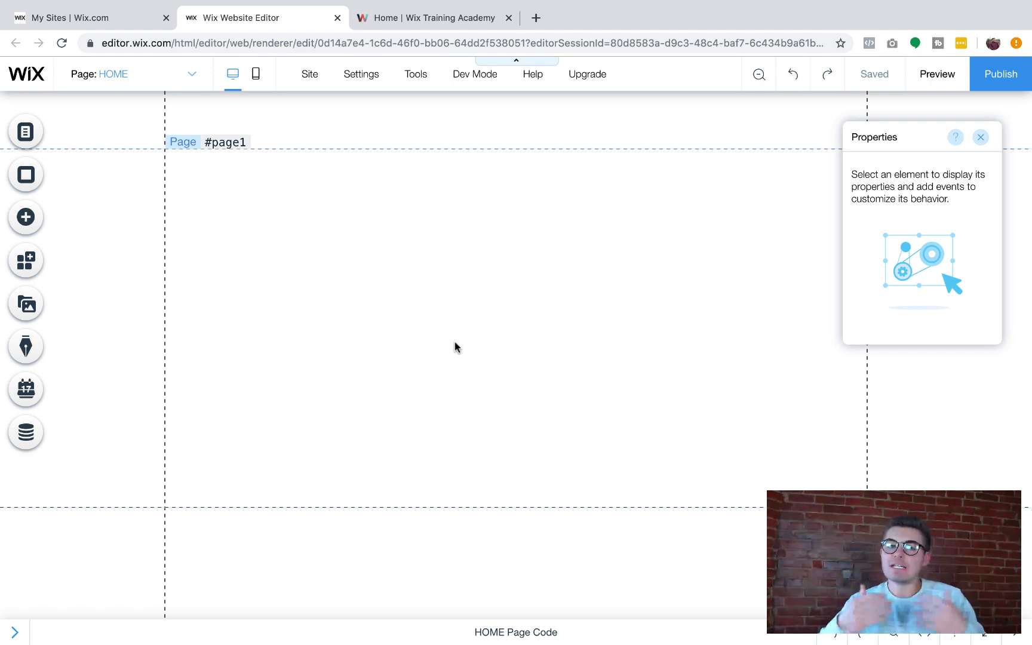
- Start a new database collection from scratch and name it Leaderboard
{"action": "left_click", "coordinate": [28, 439]}
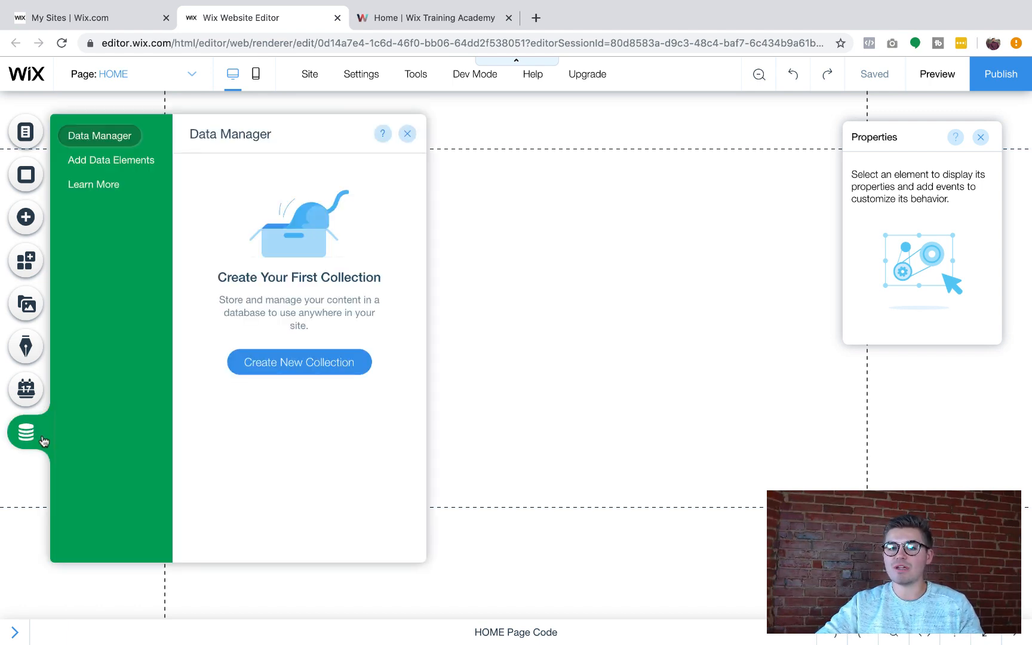
{"action": "left_click", "coordinate": [294, 376]}
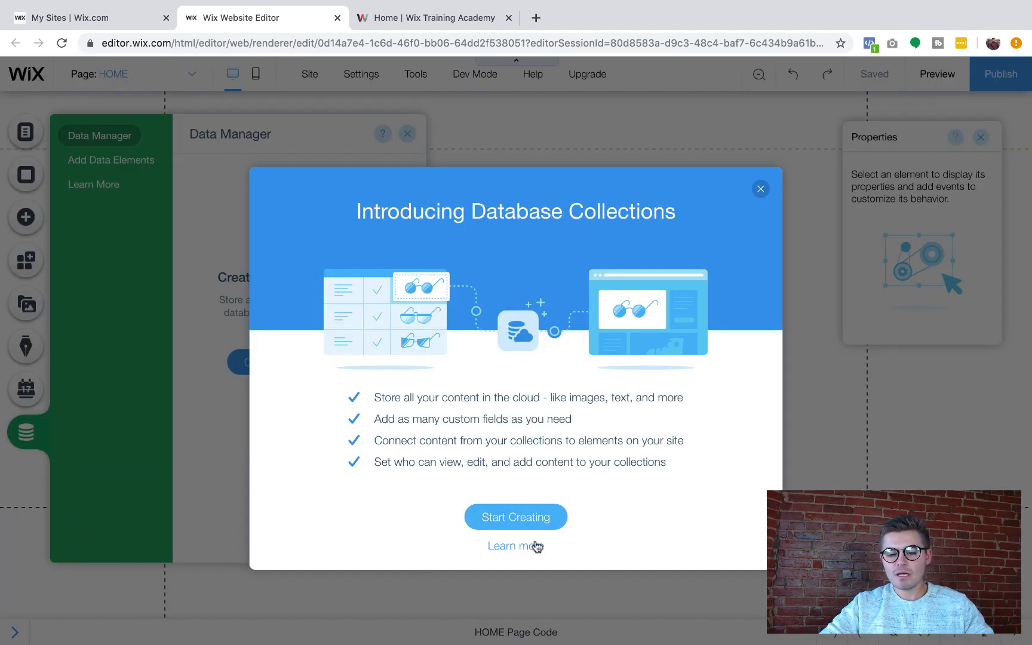
{"action": "left_click", "coordinate": [524, 517]}
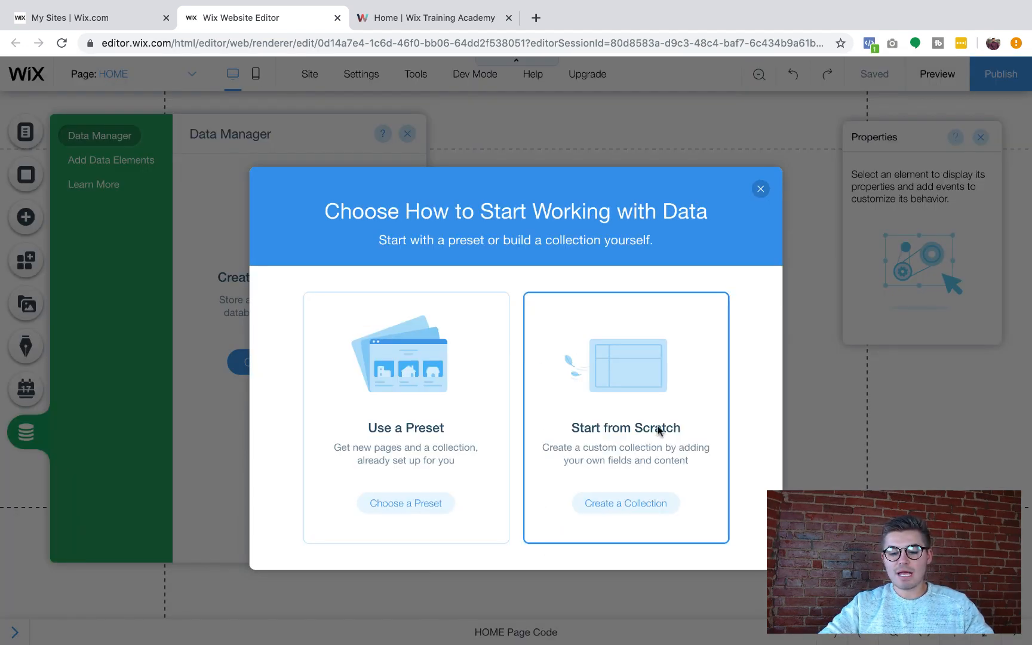
{"action": "left_click", "coordinate": [659, 430]}
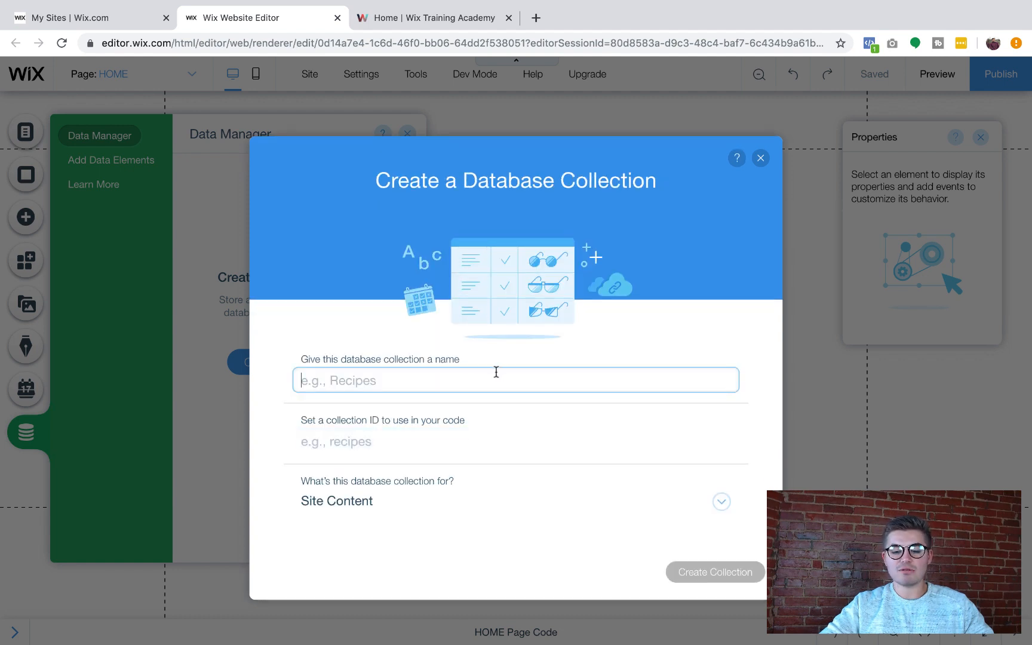
{"action": "type", "text": "Leader"}
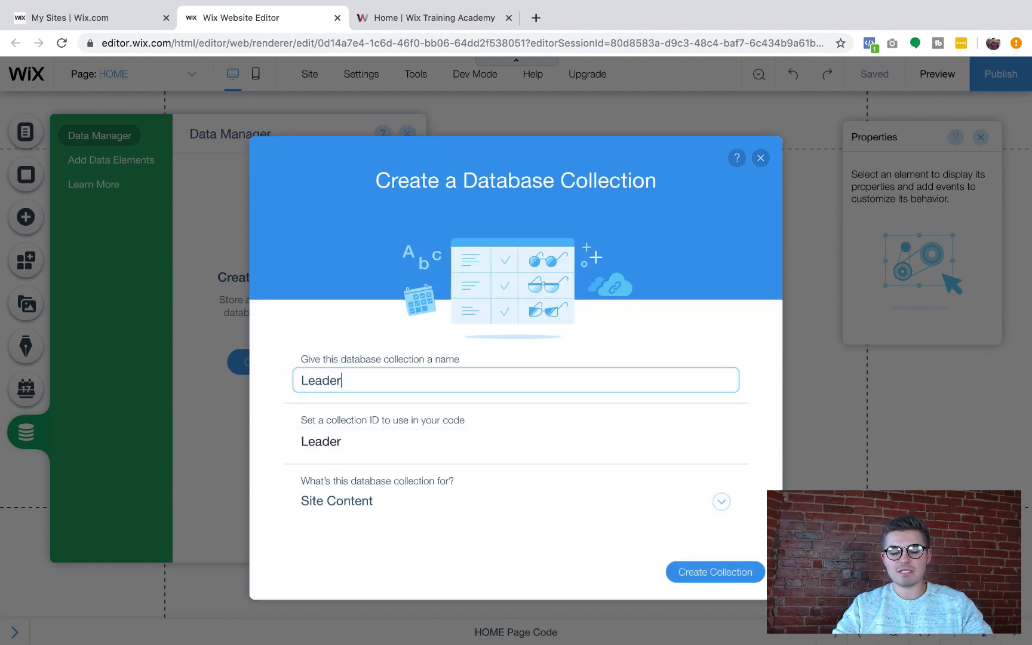
{"action": "type", "text": "board"}
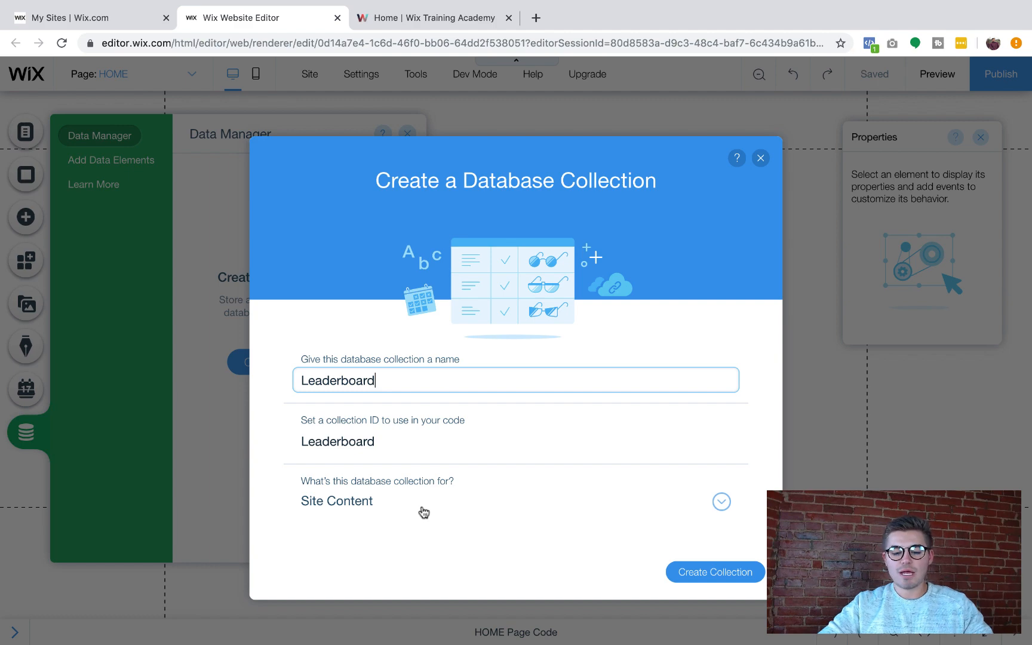
- Set the Leaderboard collection's purpose to Custom Use and proceed to its custom permissions
{"action": "left_click", "coordinate": [423, 512]}
{"action": "scroll", "coordinate": [457, 500], "scroll_direction": "down", "scroll_amount": 5}
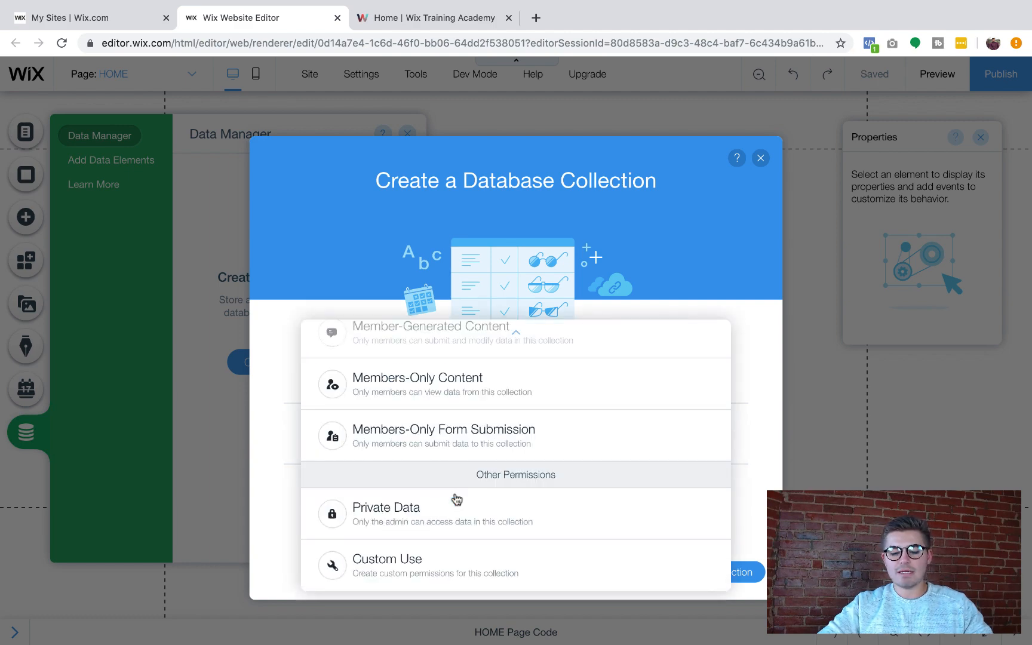
{"action": "left_click", "coordinate": [419, 588]}
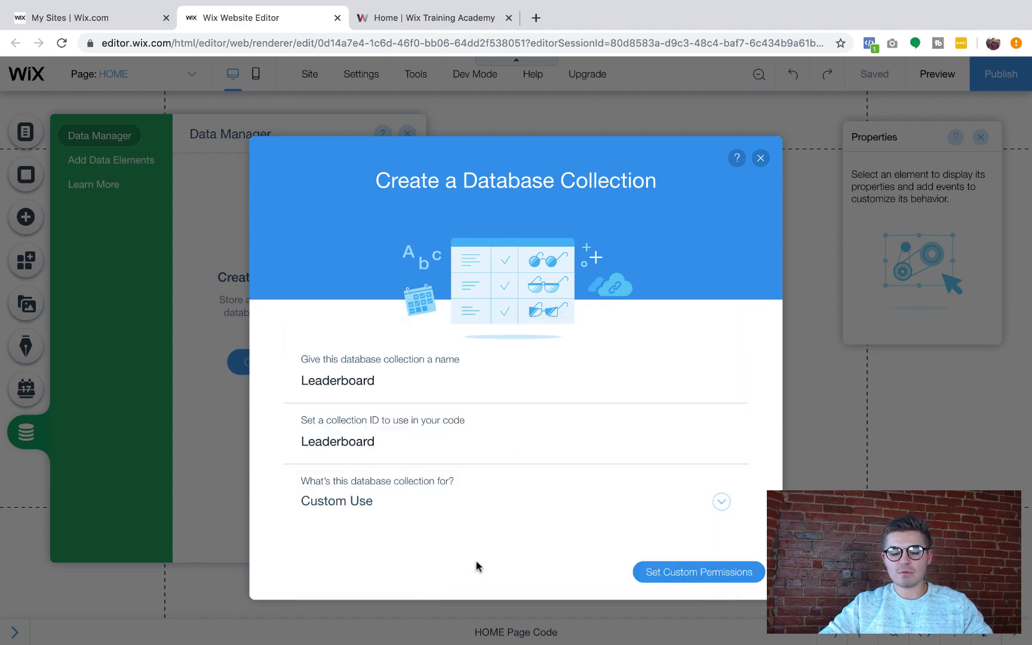
{"action": "left_click", "coordinate": [719, 581]}
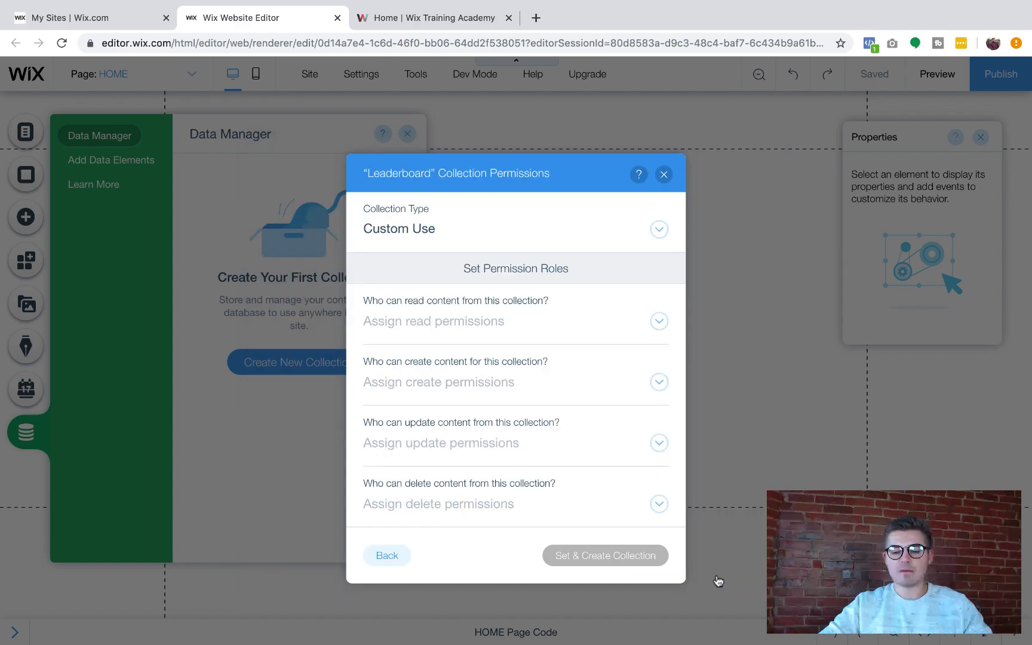
- Give Anyone read permission, assign create, update and delete permissions to Admin, and create the Leaderboard collection
{"action": "left_click", "coordinate": [568, 334]}
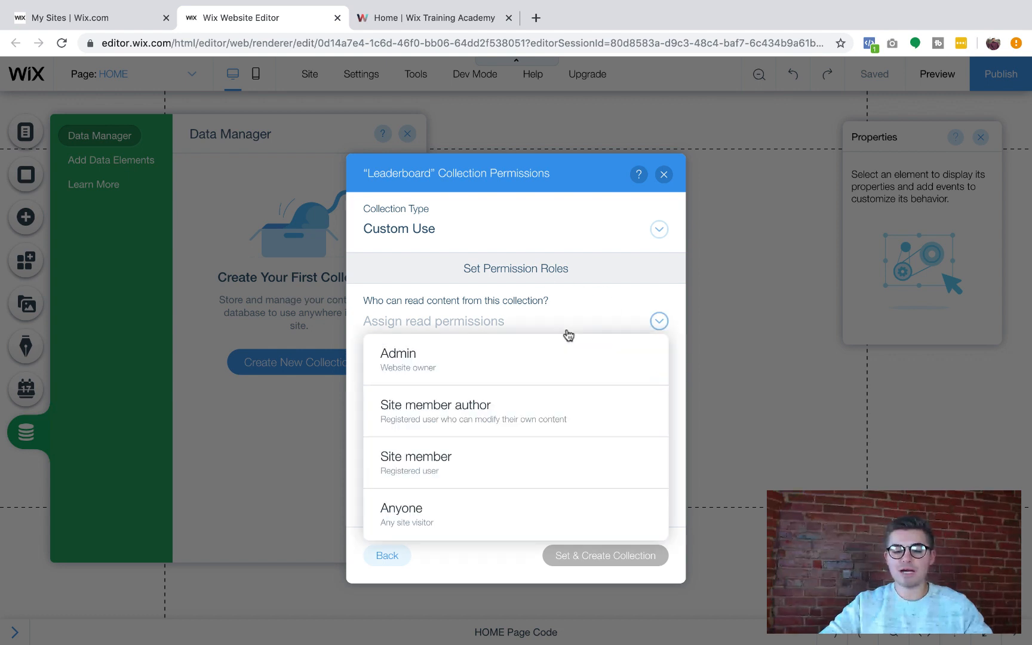
{"action": "left_click", "coordinate": [482, 507]}
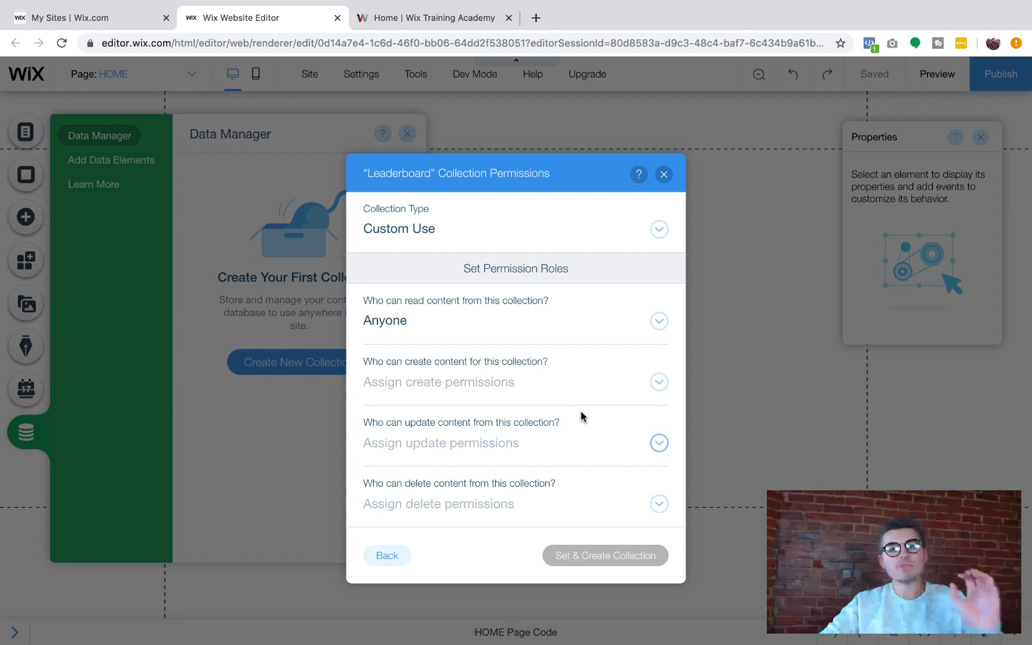
{"action": "left_click", "coordinate": [538, 389]}
{"action": "left_click", "coordinate": [495, 420]}
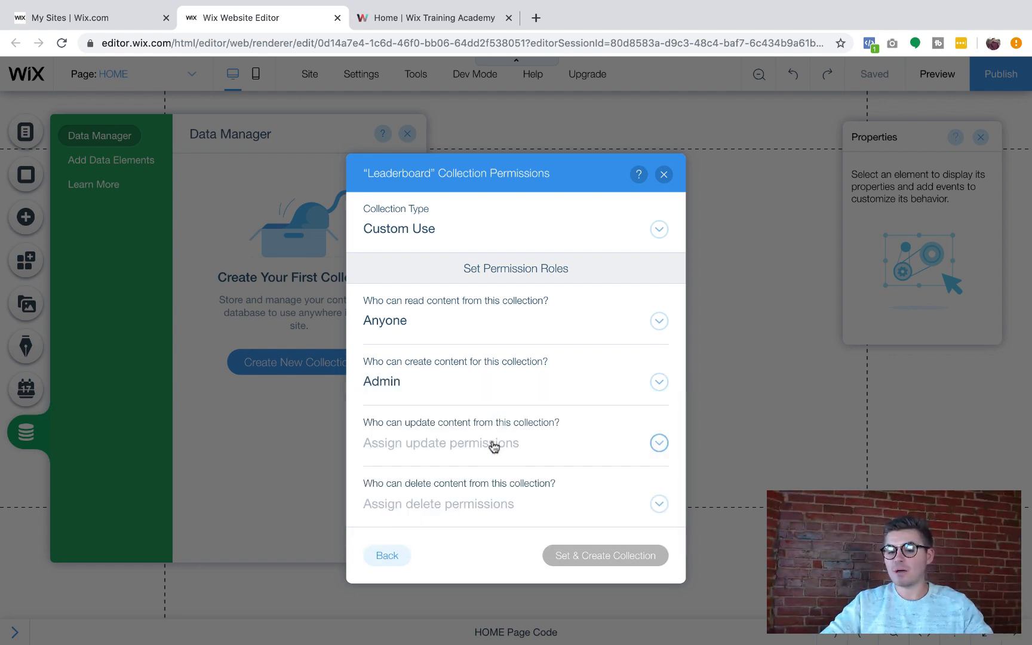
{"action": "left_click", "coordinate": [494, 447]}
{"action": "left_click", "coordinate": [475, 248]}
{"action": "left_click", "coordinate": [460, 507]}
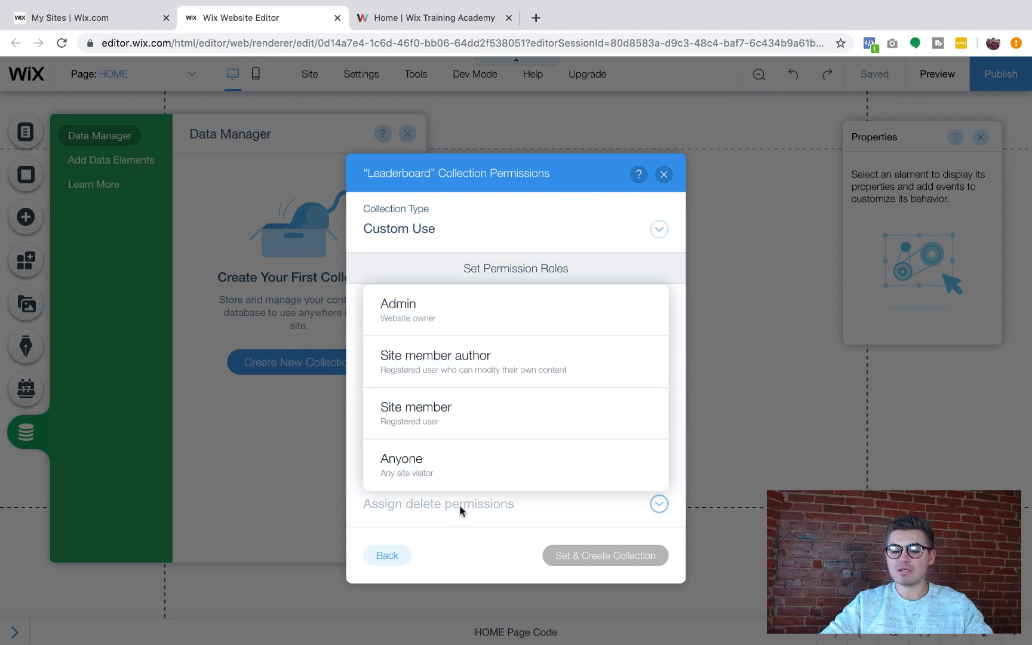
{"action": "left_click", "coordinate": [467, 313]}
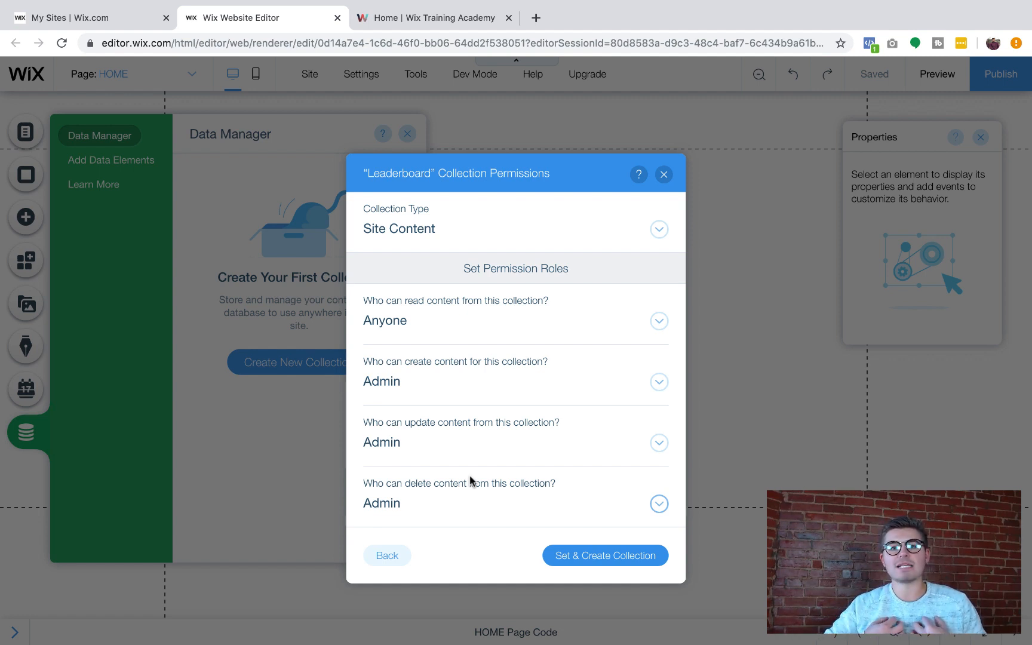
{"action": "left_click", "coordinate": [622, 556]}
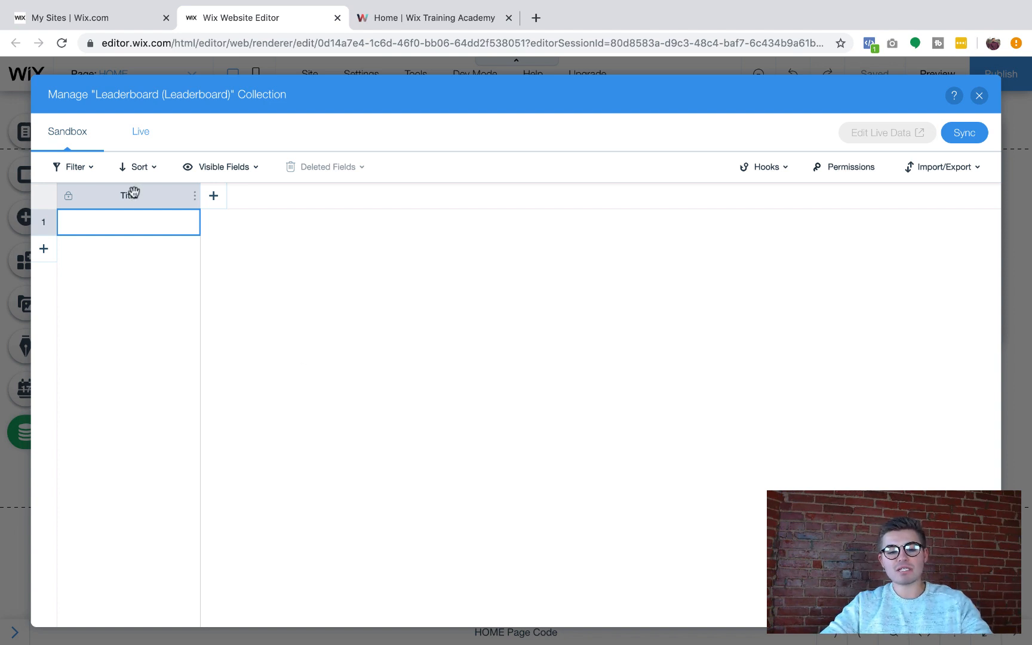
- Add a Text field named Full Name to the Leaderboard collection
{"action": "left_click", "coordinate": [213, 199]}
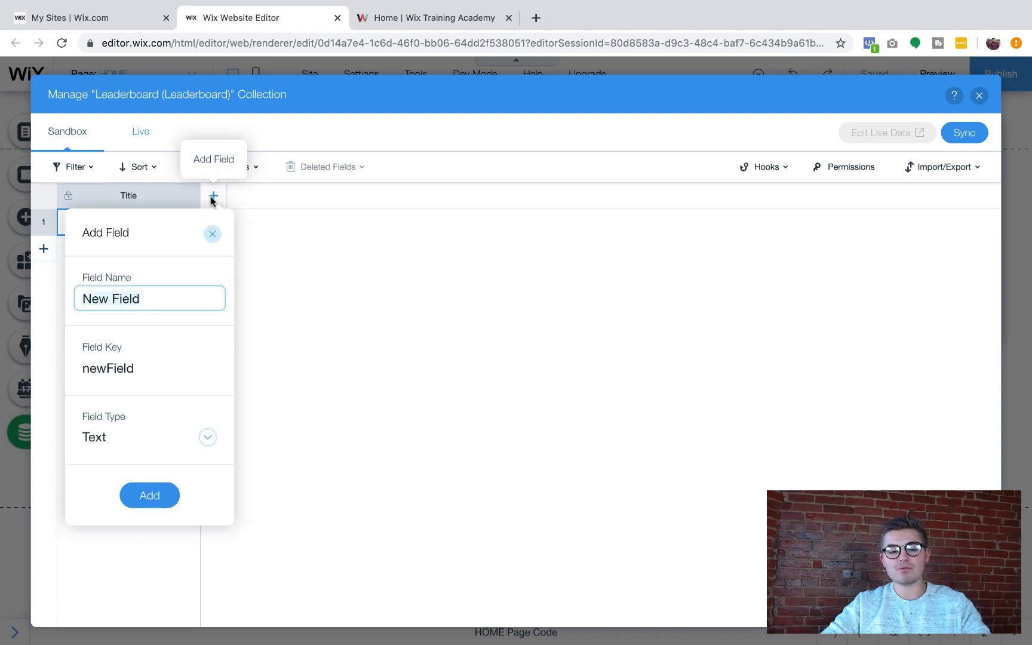
{"action": "type", "text": "Full Name"}
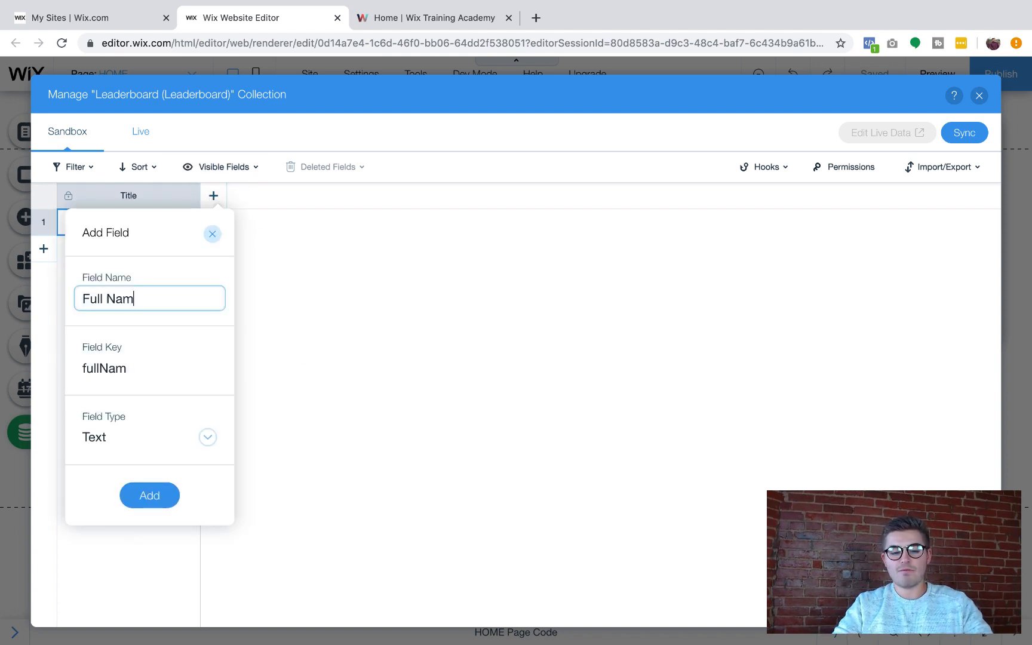
{"action": "left_click", "coordinate": [129, 438]}
{"action": "left_click", "coordinate": [132, 440]}
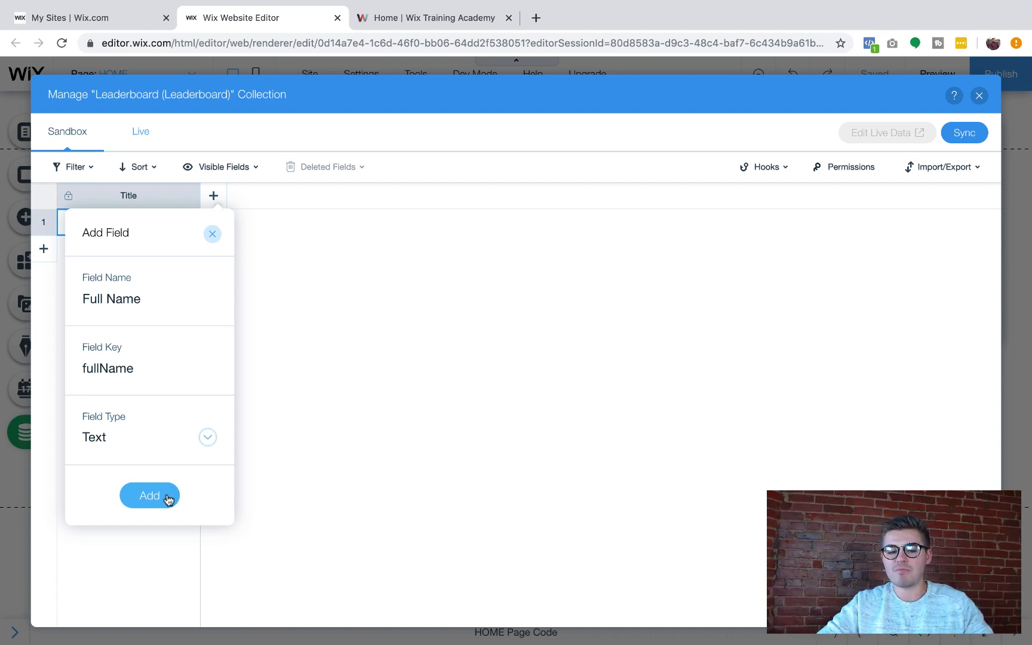
{"action": "left_click", "coordinate": [163, 499]}
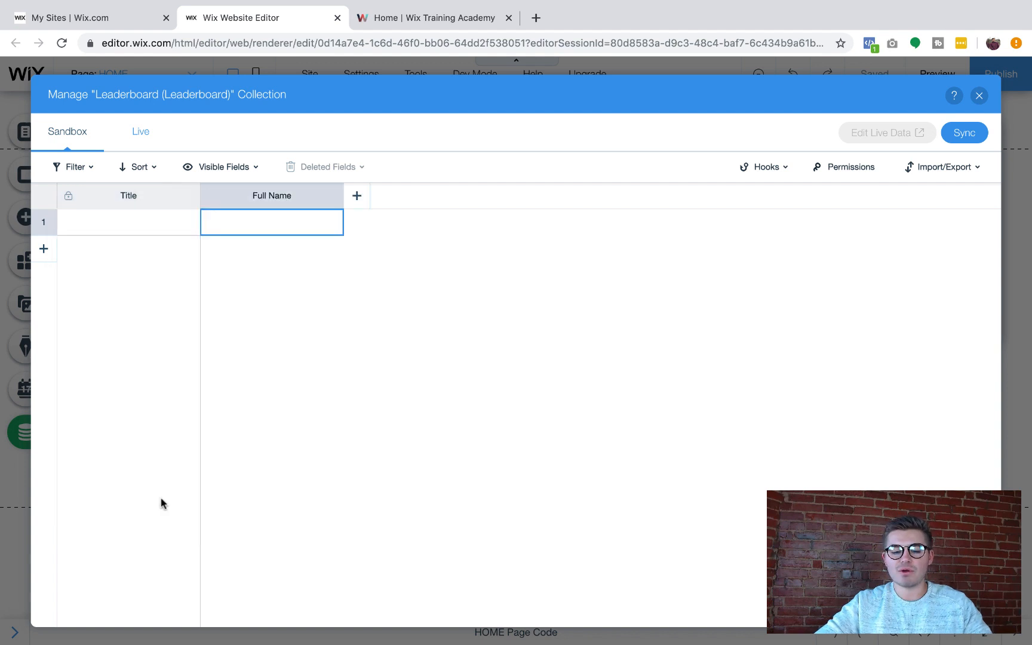
- Add a field named Profile Picture with the Image type to the Leaderboard collection
{"action": "left_click", "coordinate": [357, 200]}
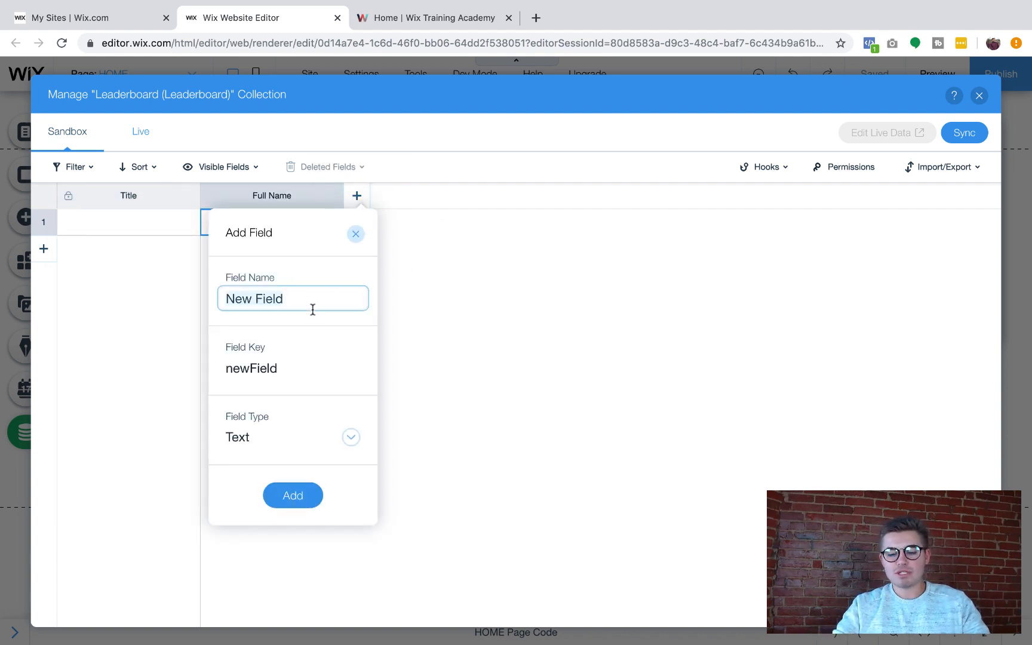
{"action": "type", "text": "Profile P"}
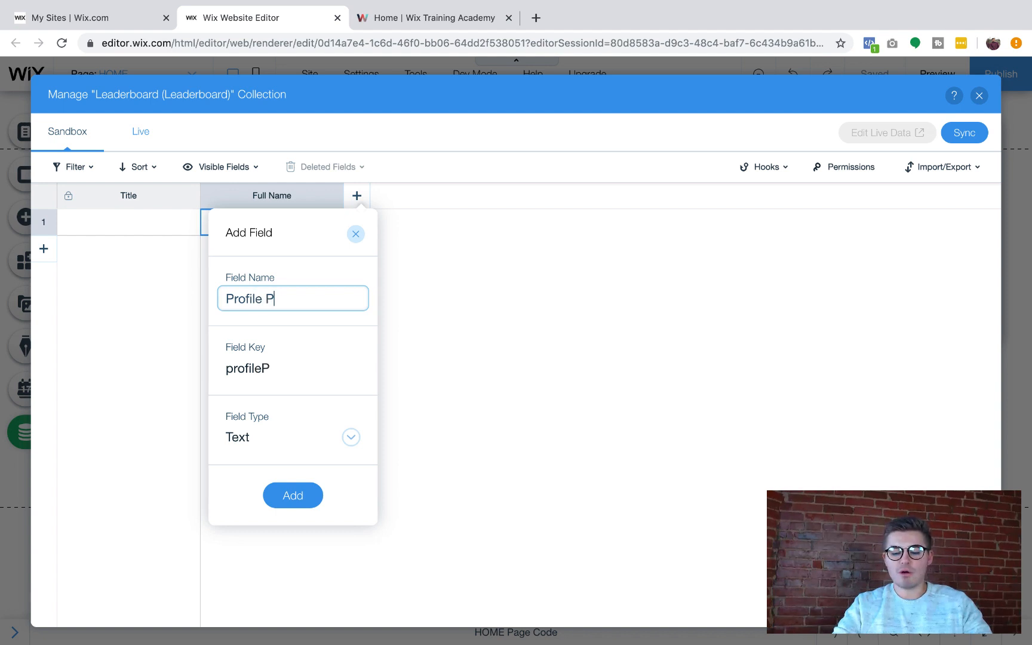
{"action": "type", "text": "icture"}
{"action": "left_click", "coordinate": [263, 433]}
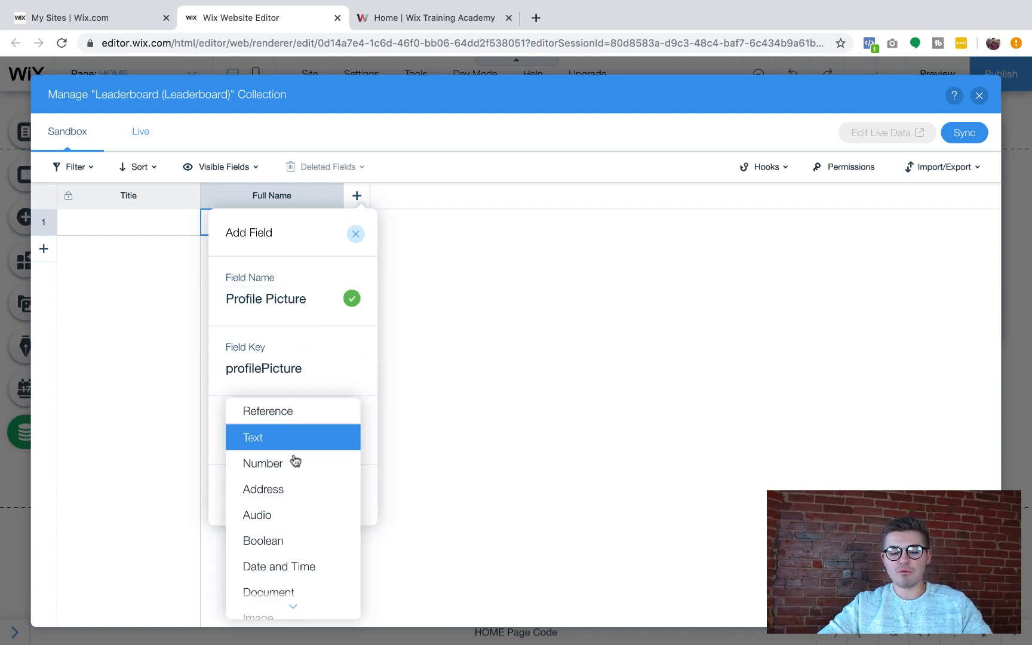
{"action": "scroll", "coordinate": [277, 519], "scroll_direction": "down", "scroll_amount": 3}
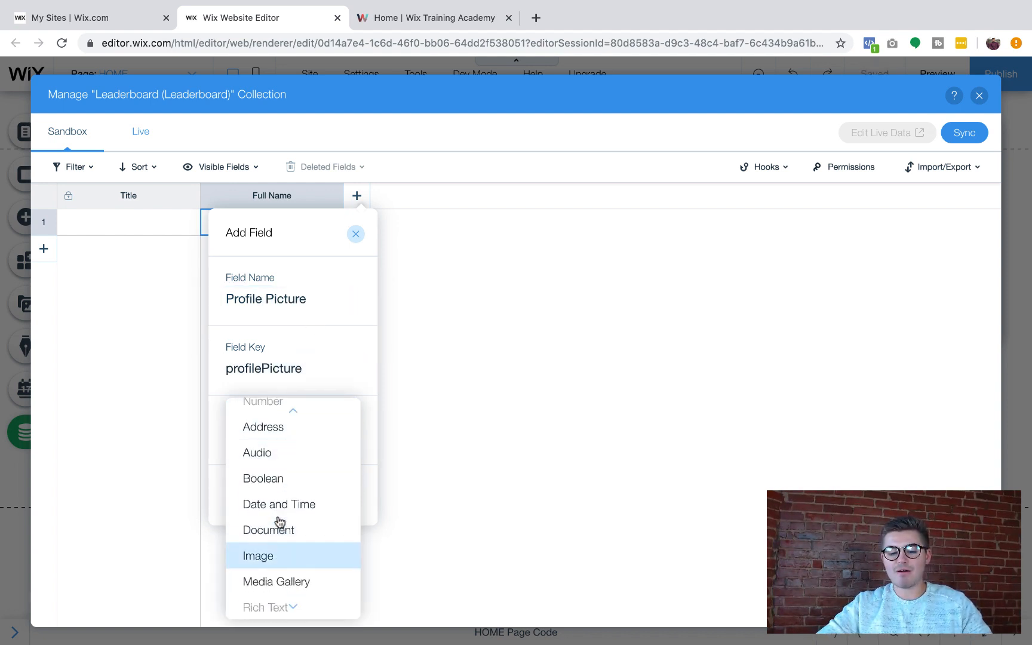
{"action": "left_click", "coordinate": [268, 556]}
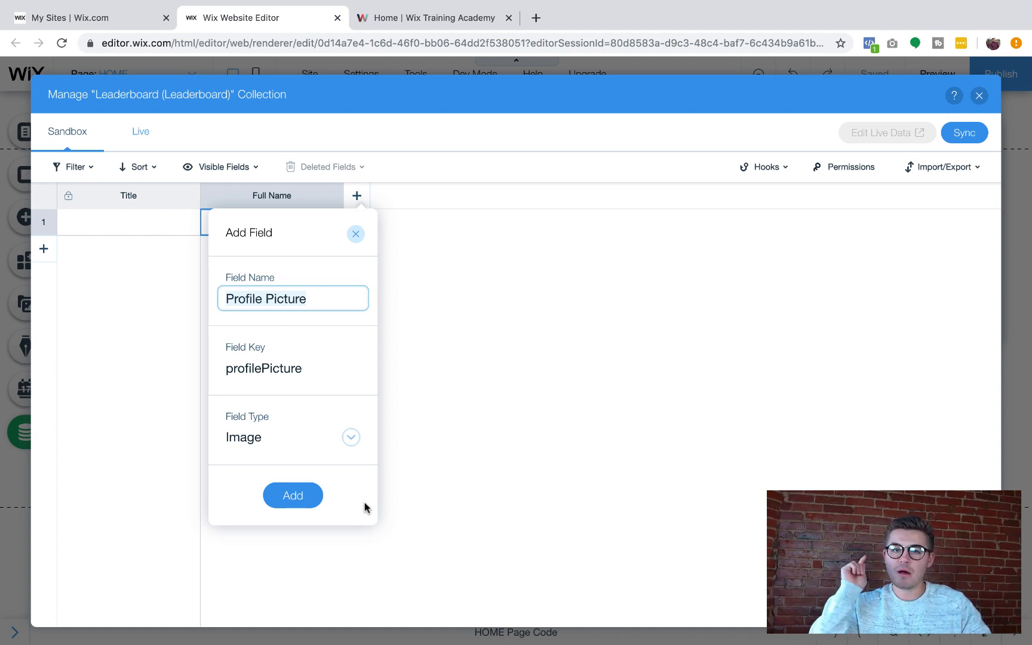
{"action": "left_click", "coordinate": [296, 497]}
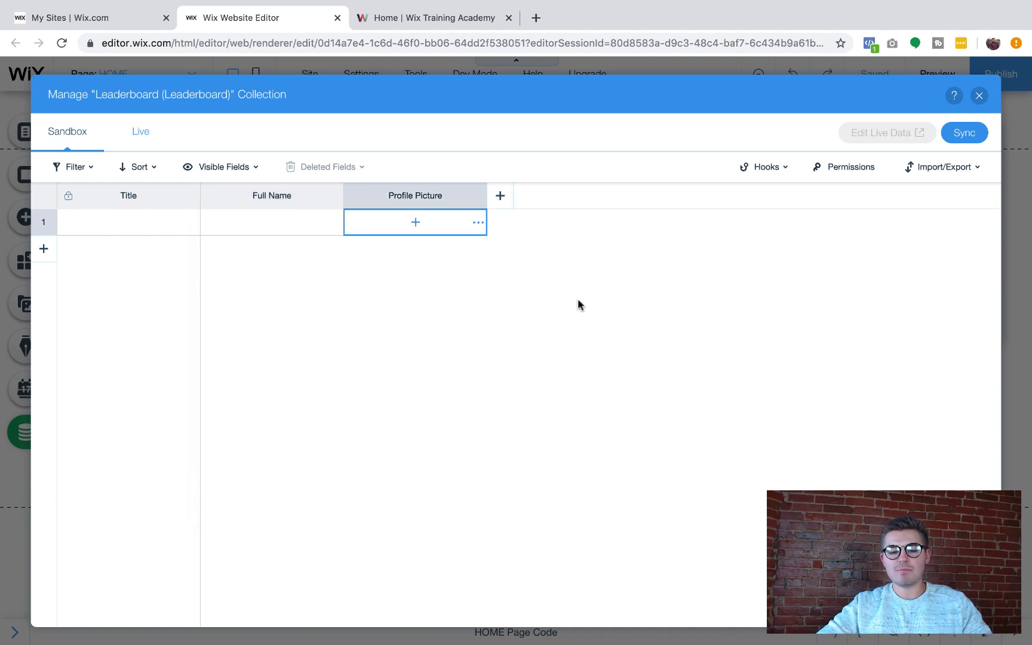
- Add a field named YouTube URL with the URL type to the Leaderboard collection
{"action": "left_click", "coordinate": [500, 195]}
{"action": "left_click", "coordinate": [497, 369]}
{"action": "type", "text": "youTube"}
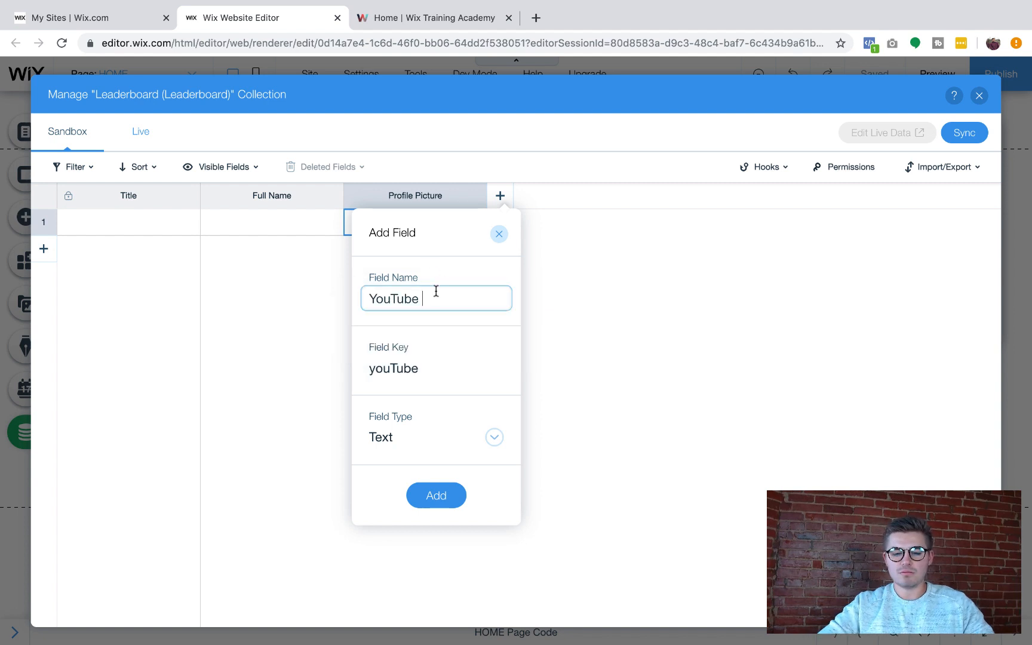
{"action": "type", "text": " URL"}
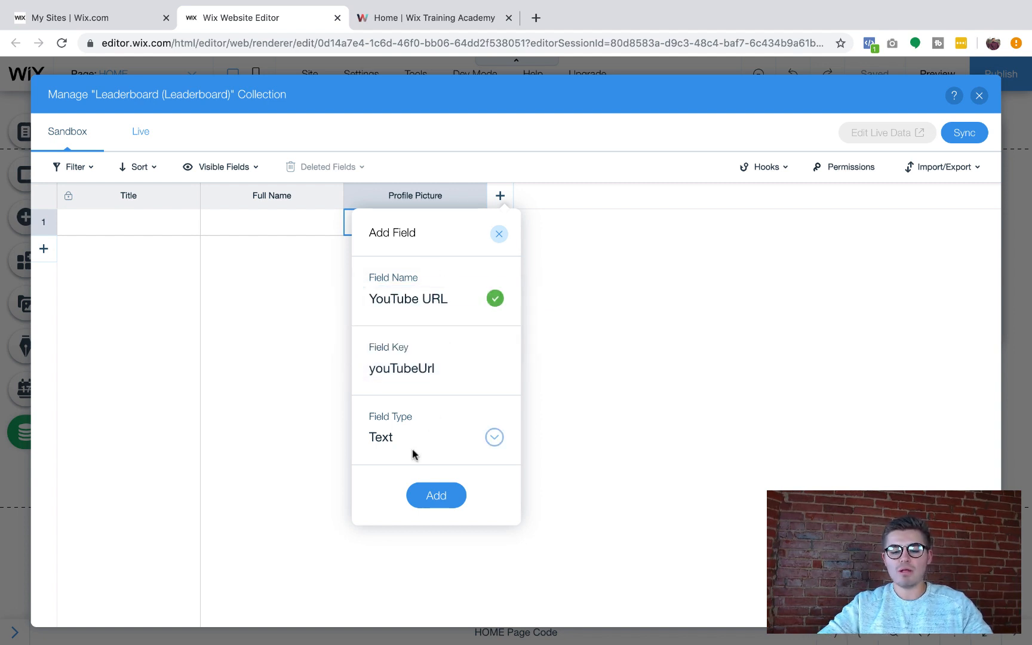
{"action": "left_click", "coordinate": [419, 436]}
{"action": "scroll", "coordinate": [447, 510], "scroll_direction": "down", "scroll_amount": 3}
{"action": "left_click", "coordinate": [439, 576]}
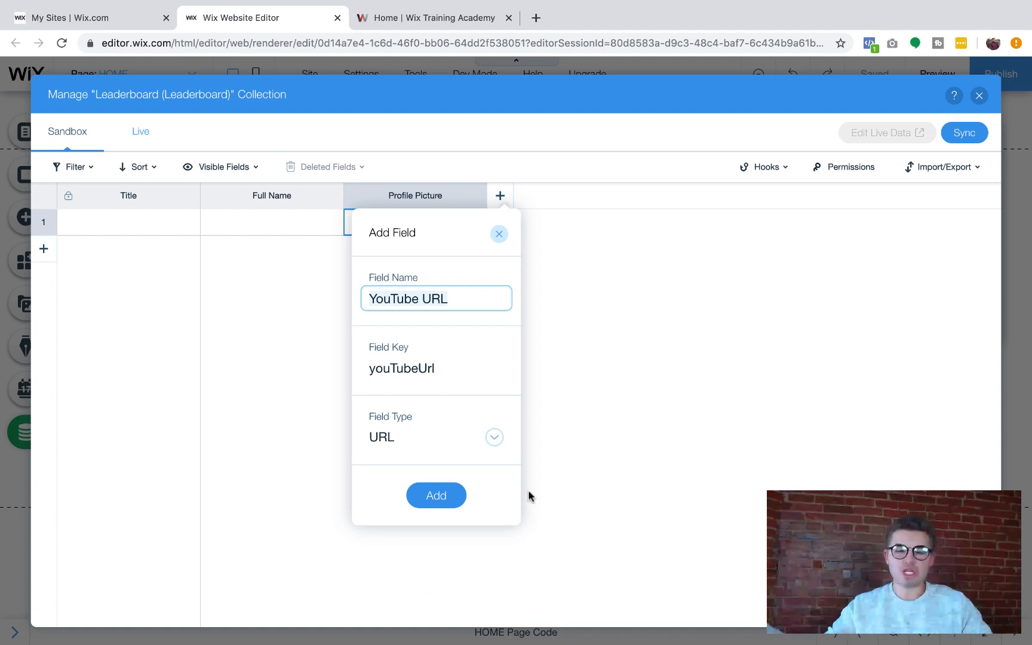
{"action": "left_click", "coordinate": [445, 494]}
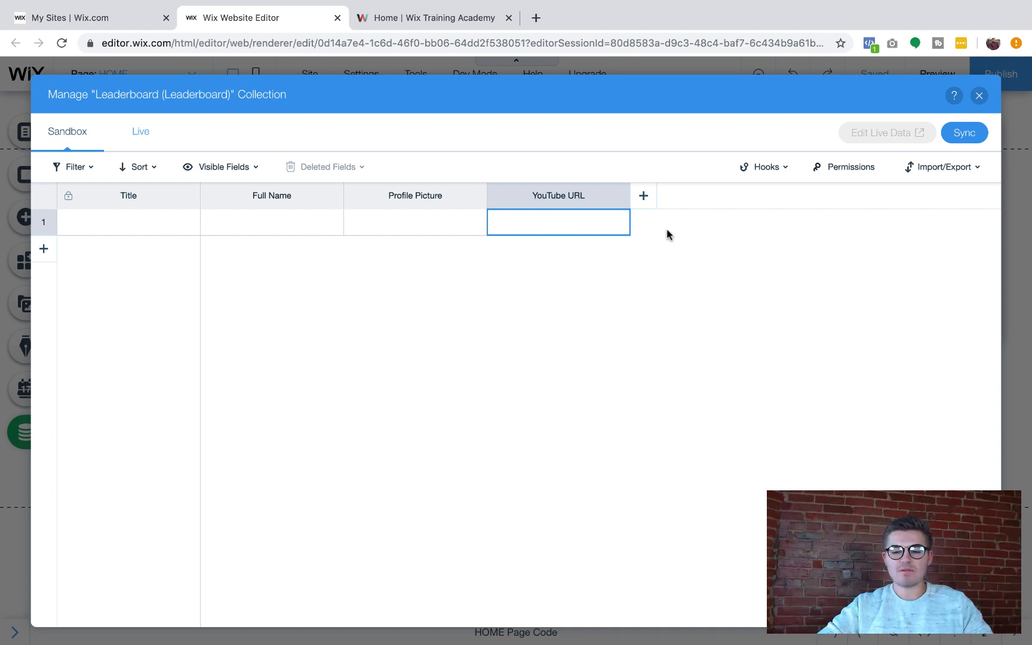
- Add a Number field named Total Points to the Leaderboard collection and close the collection and the Data Manager
{"action": "left_click", "coordinate": [643, 195]}
{"action": "type", "text": "Total"}
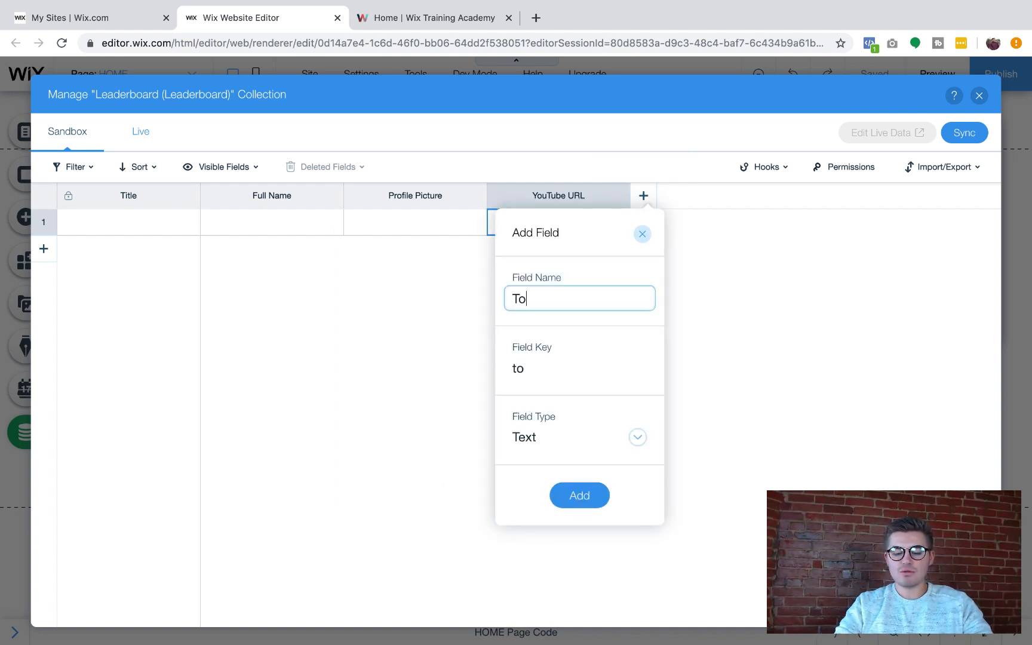
{"action": "key", "text": "BackSpace"}
{"action": "type", "text": "l Points"}
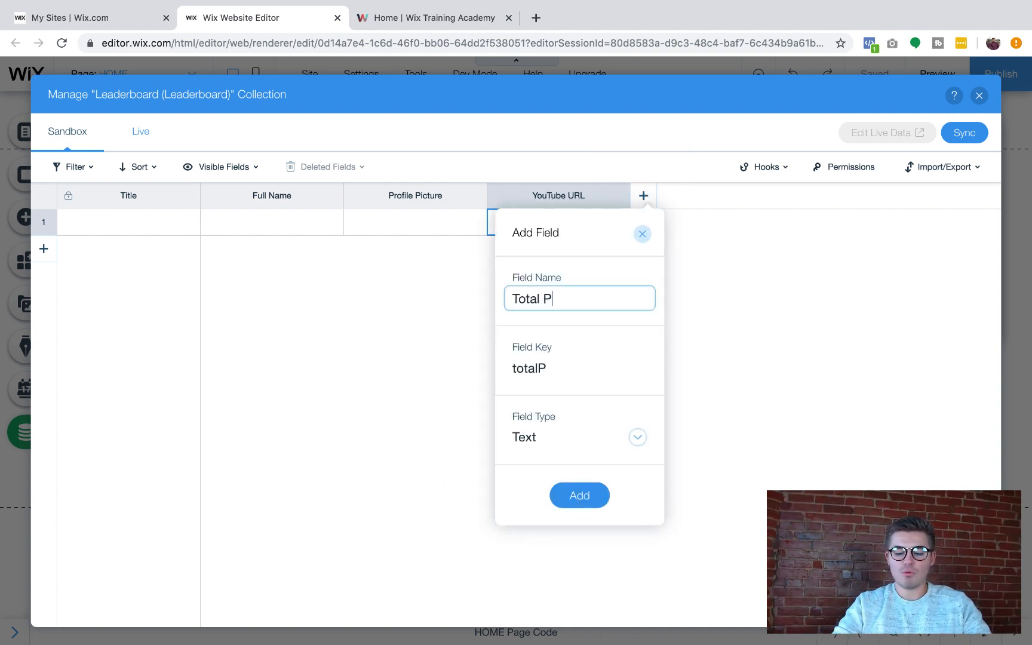
{"action": "left_click", "coordinate": [556, 443]}
{"action": "left_click", "coordinate": [555, 474]}
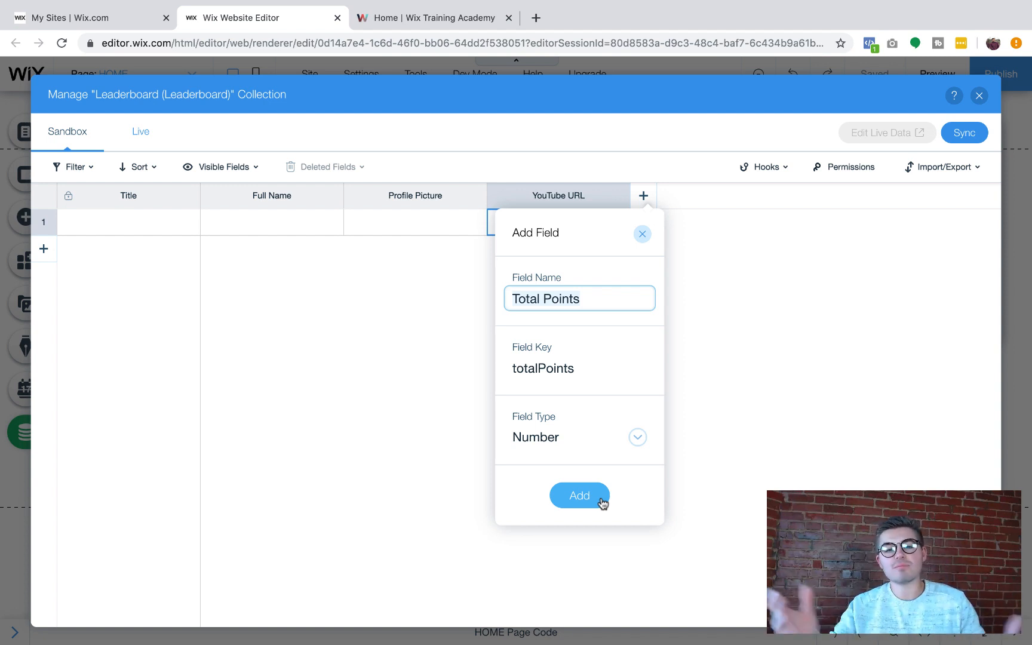
{"action": "left_click", "coordinate": [600, 500]}
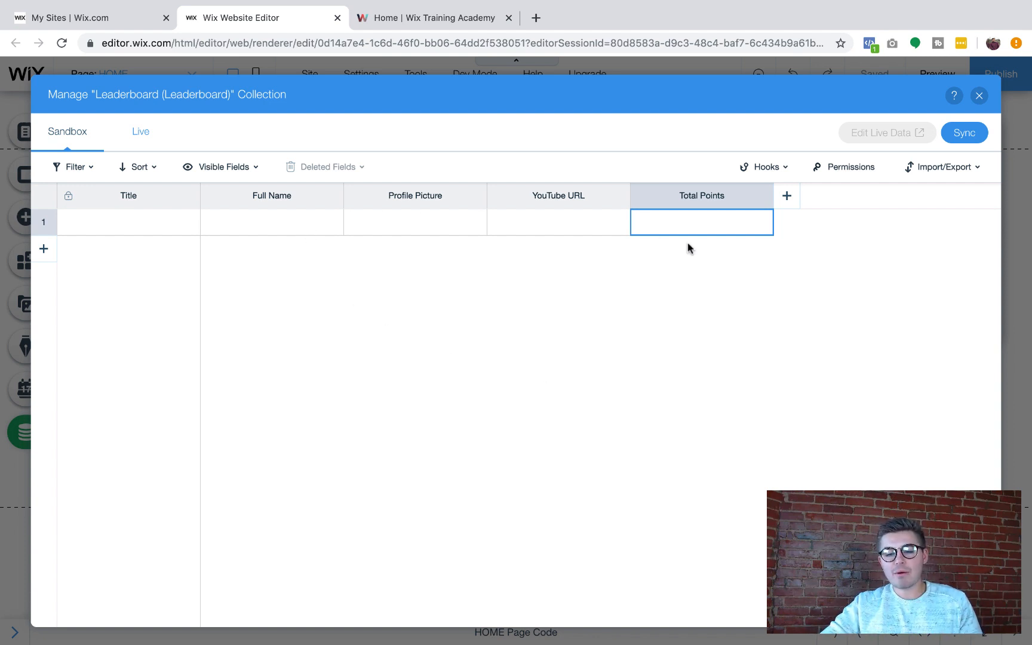
{"action": "left_click", "coordinate": [978, 96]}
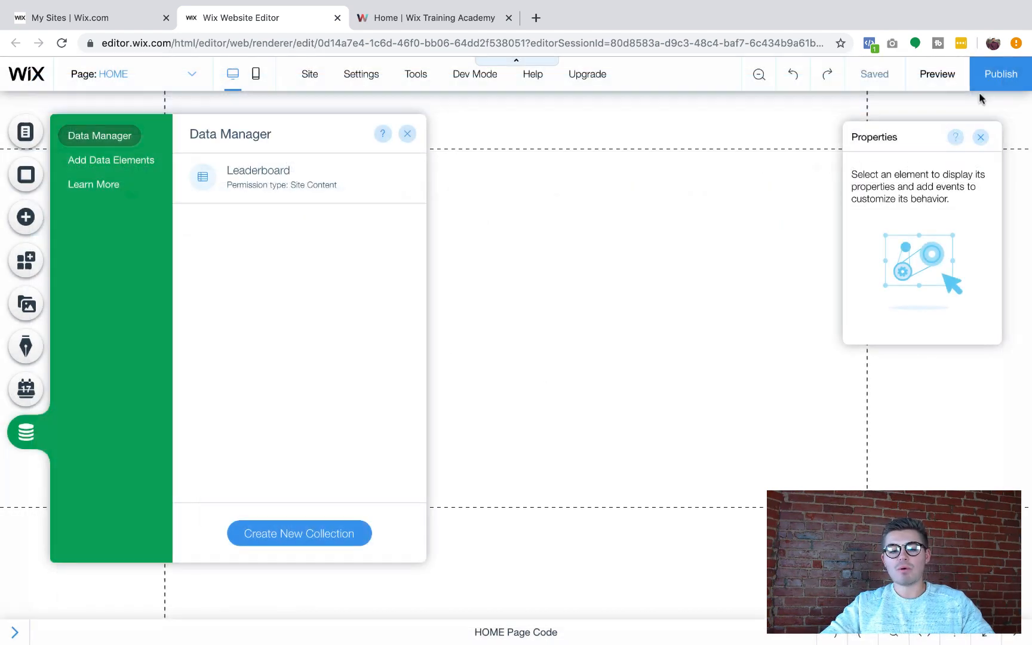
{"action": "left_click", "coordinate": [408, 134]}
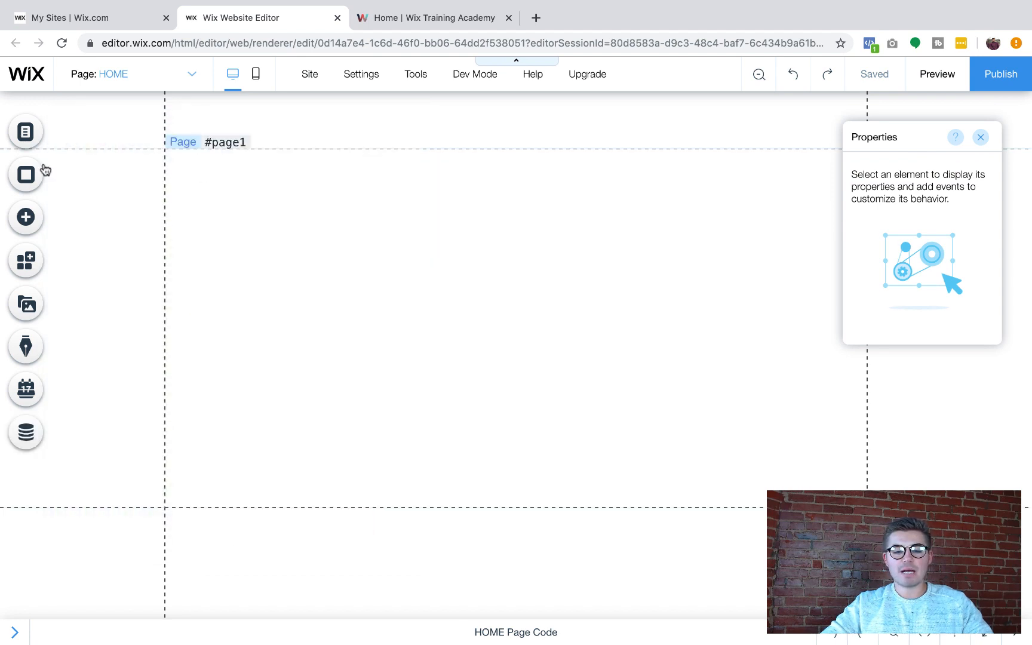
- Add a new site page named Leaderboard
{"action": "left_click", "coordinate": [24, 128]}
{"action": "left_click", "coordinate": [238, 539]}
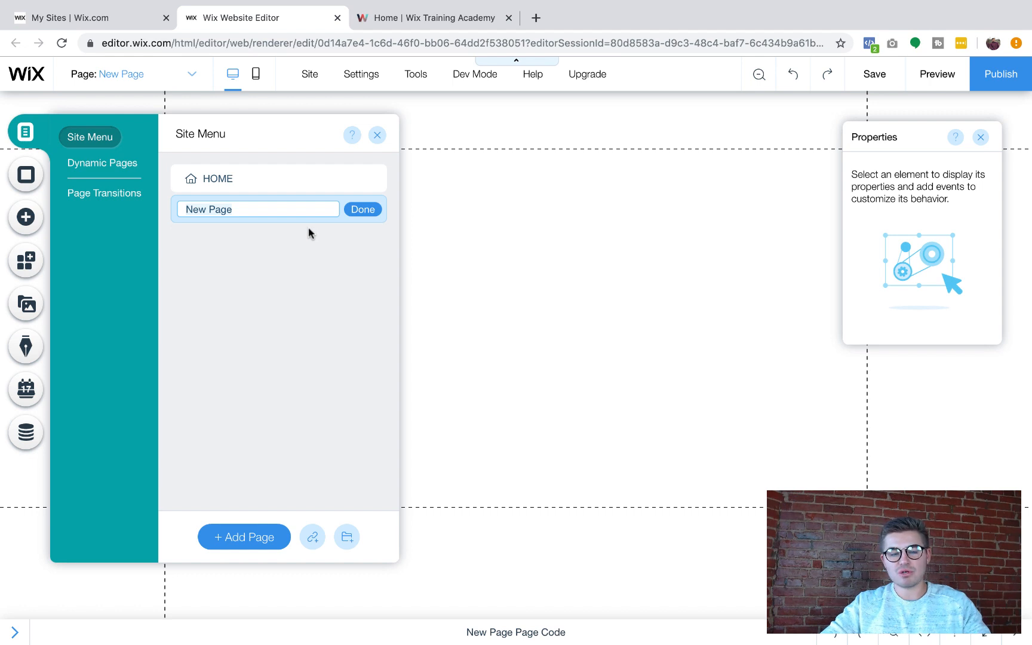
{"action": "type", "text": "Leaderboard"}
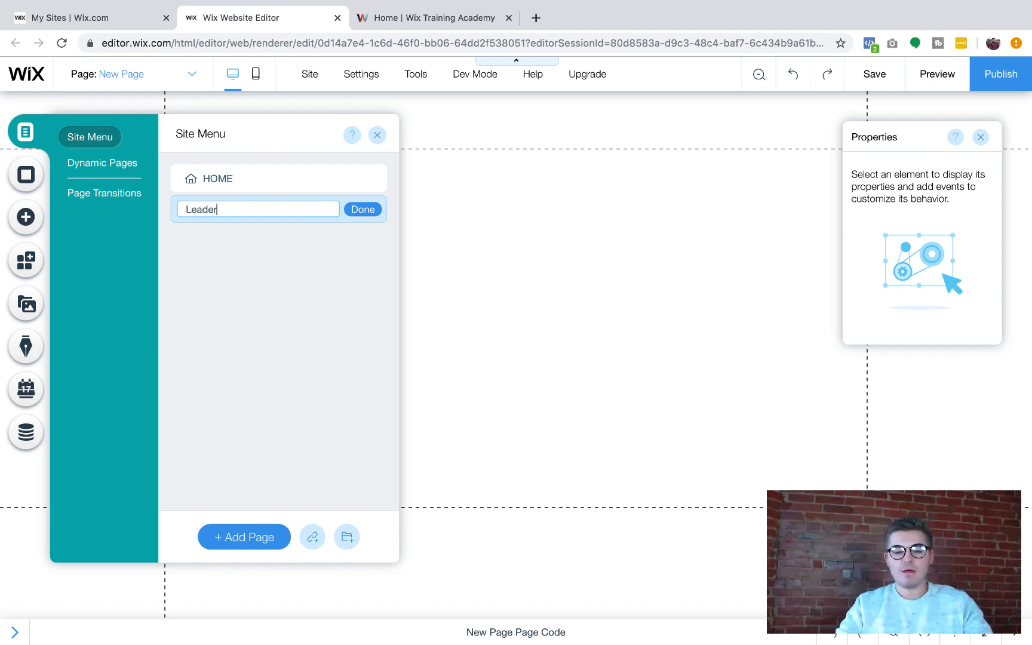
{"action": "left_click", "coordinate": [367, 213]}
{"action": "left_click", "coordinate": [376, 135]}
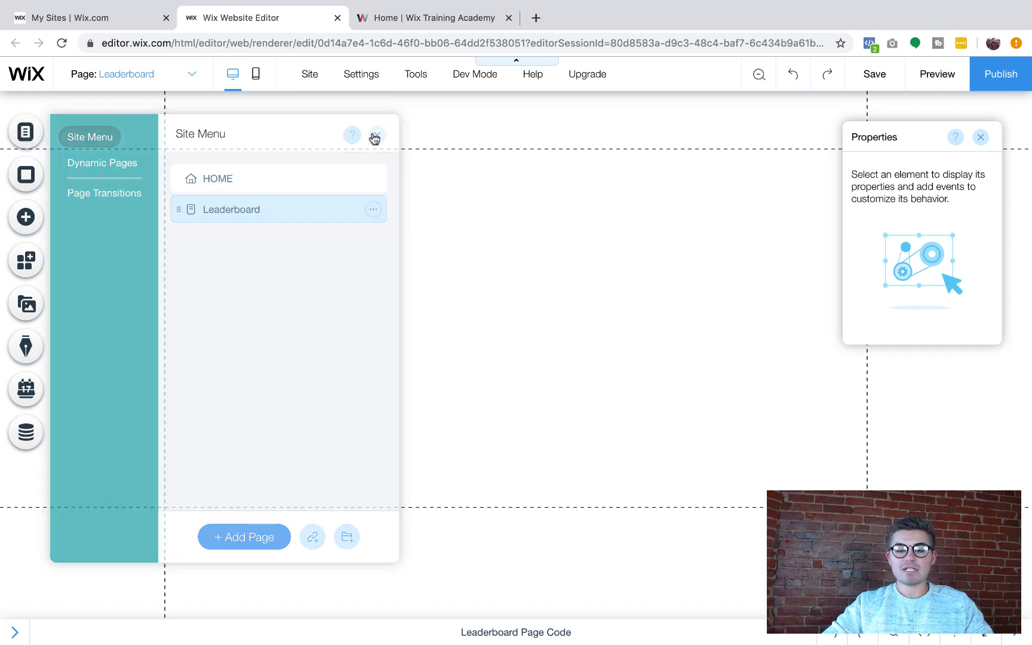
- Set the Leaderboard page's layout to No Header & Footer
{"action": "left_click", "coordinate": [26, 132]}
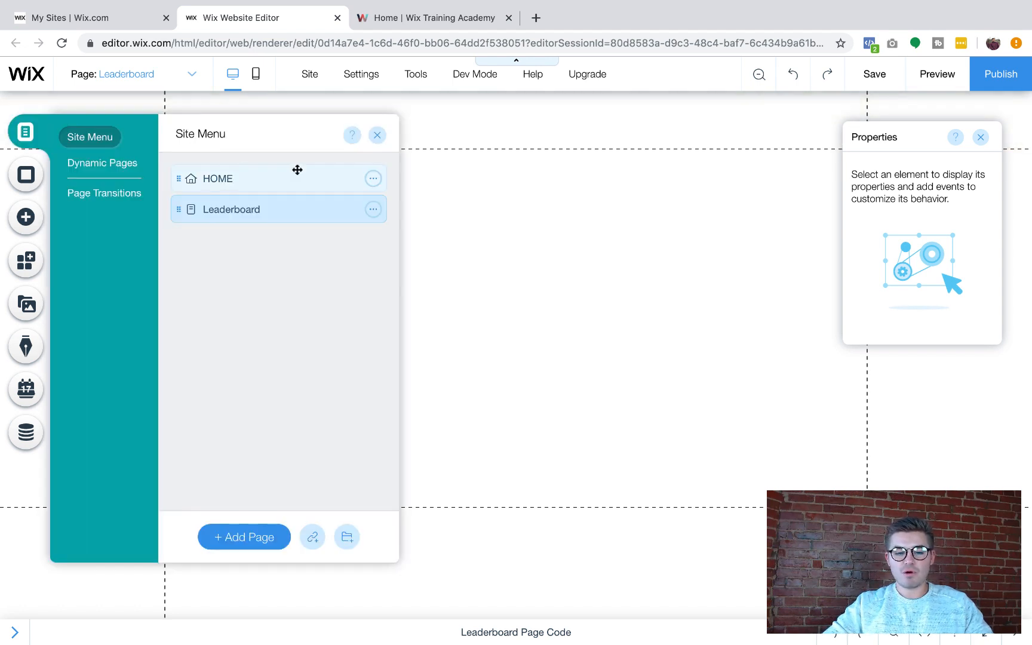
{"action": "left_click", "coordinate": [373, 209]}
{"action": "left_click", "coordinate": [462, 209]}
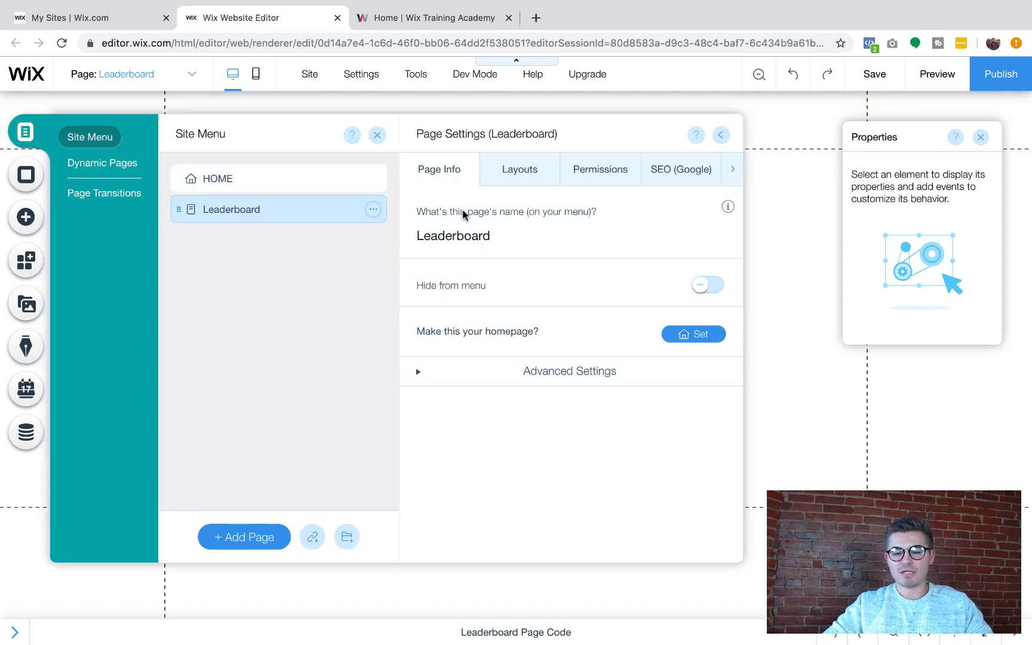
{"action": "left_click", "coordinate": [528, 168]}
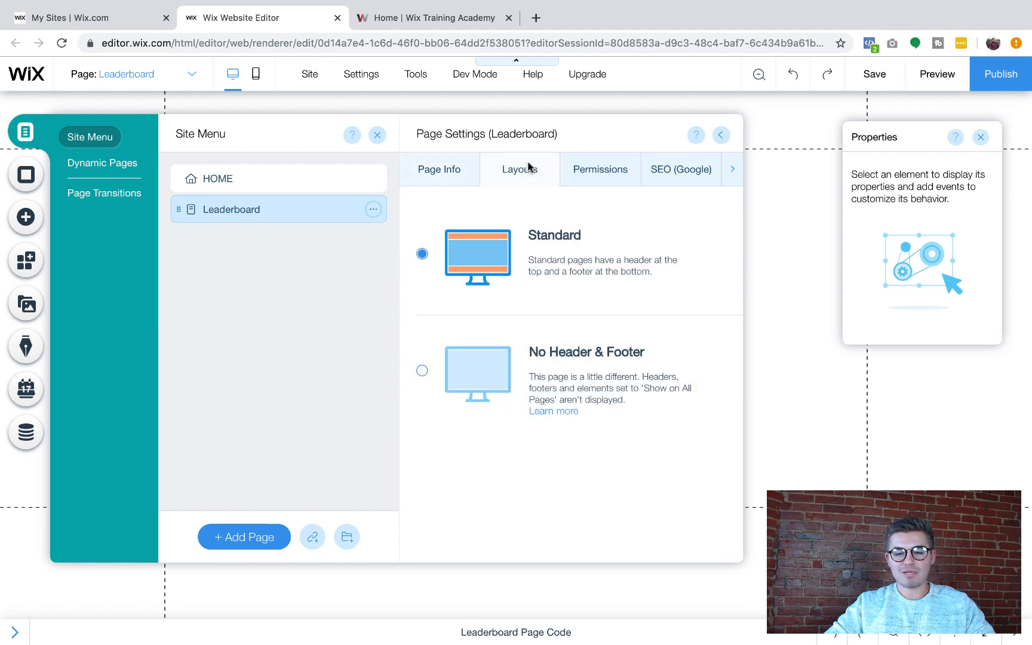
{"action": "left_click", "coordinate": [597, 356]}
{"action": "left_click", "coordinate": [721, 134]}
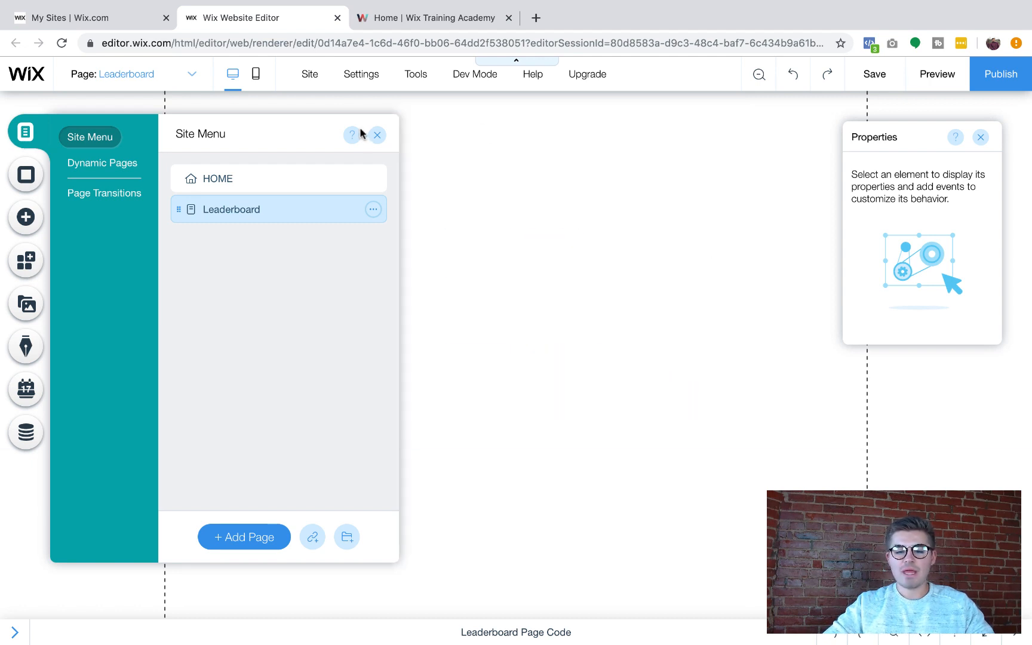
{"action": "left_click", "coordinate": [378, 136]}
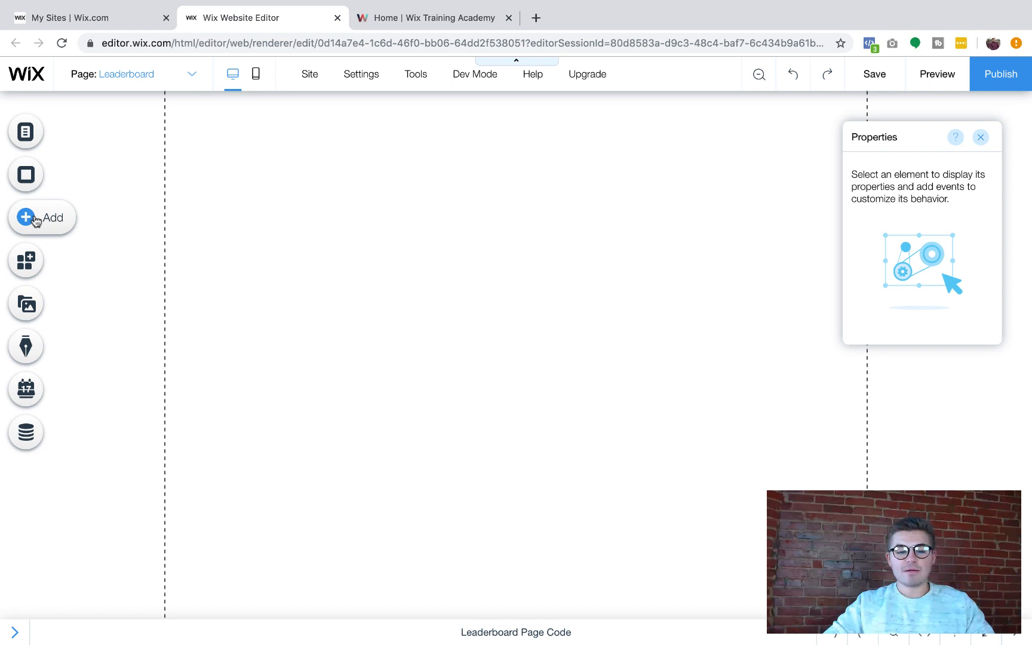
- Add the three-card travel repeater with Book Now buttons to the Leaderboard page and place it near the page's upper edge
{"action": "left_click", "coordinate": [35, 220]}
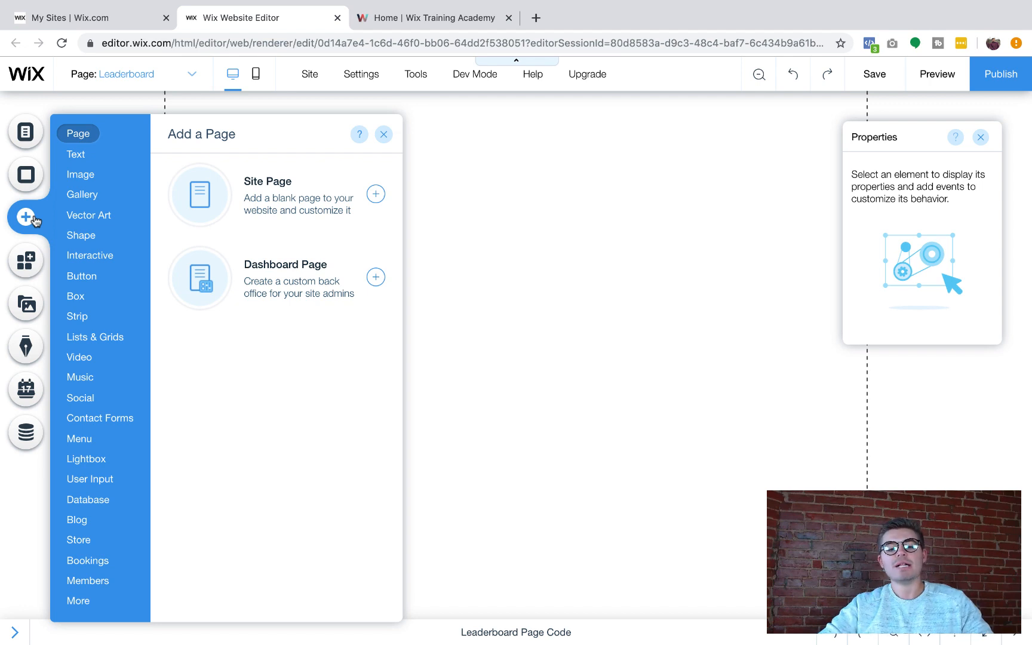
{"action": "left_click", "coordinate": [104, 337]}
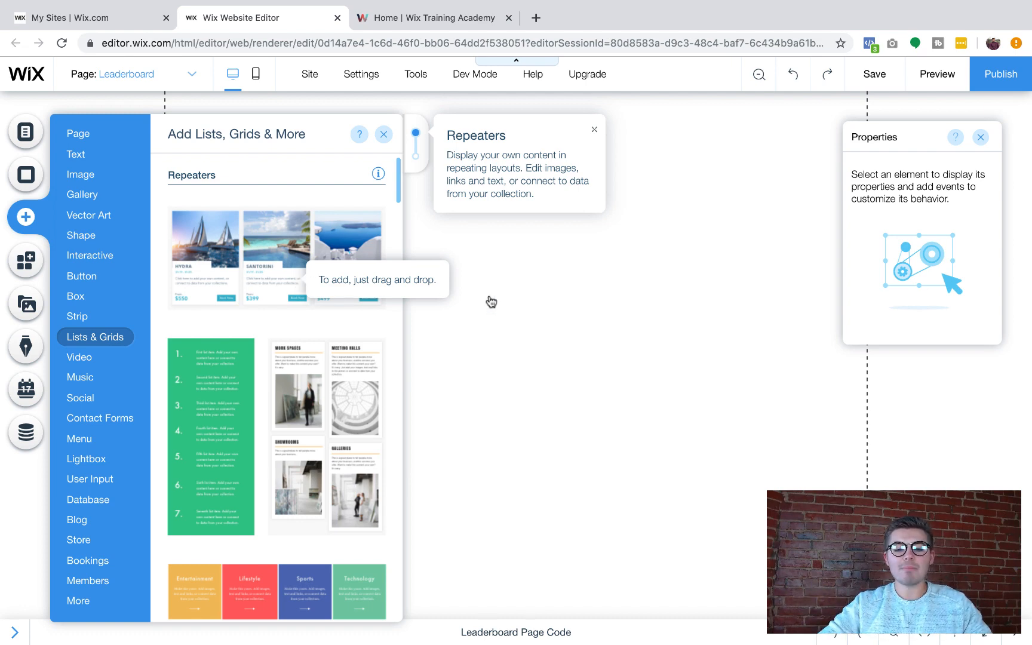
{"action": "left_click_drag", "start_coordinate": [491, 301], "coordinate": [490, 299]}
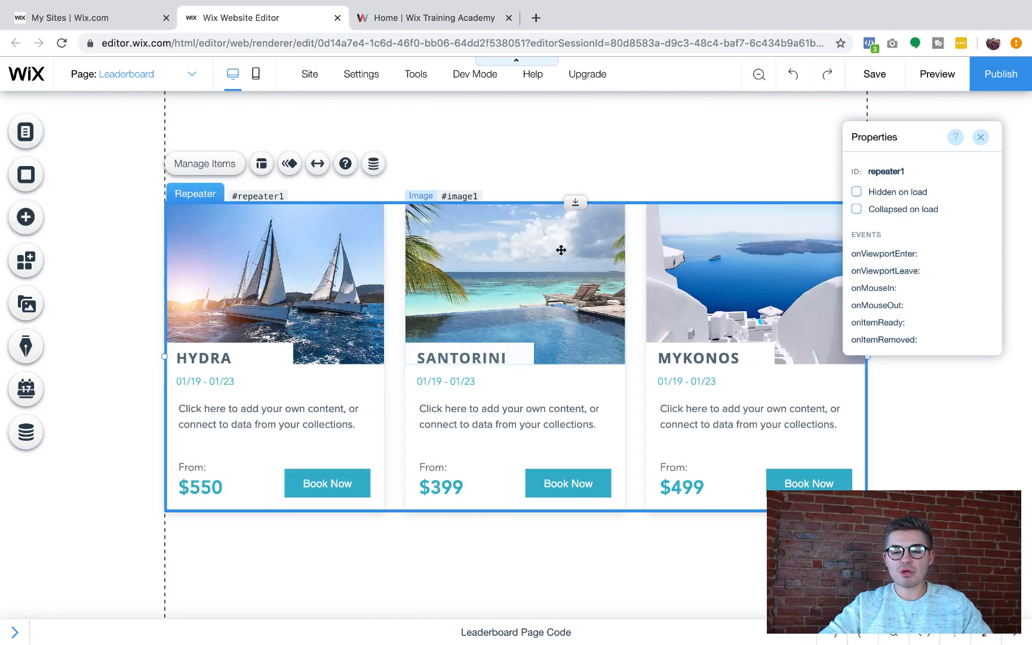
{"action": "left_click_drag", "start_coordinate": [564, 247], "coordinate": [567, 188]}
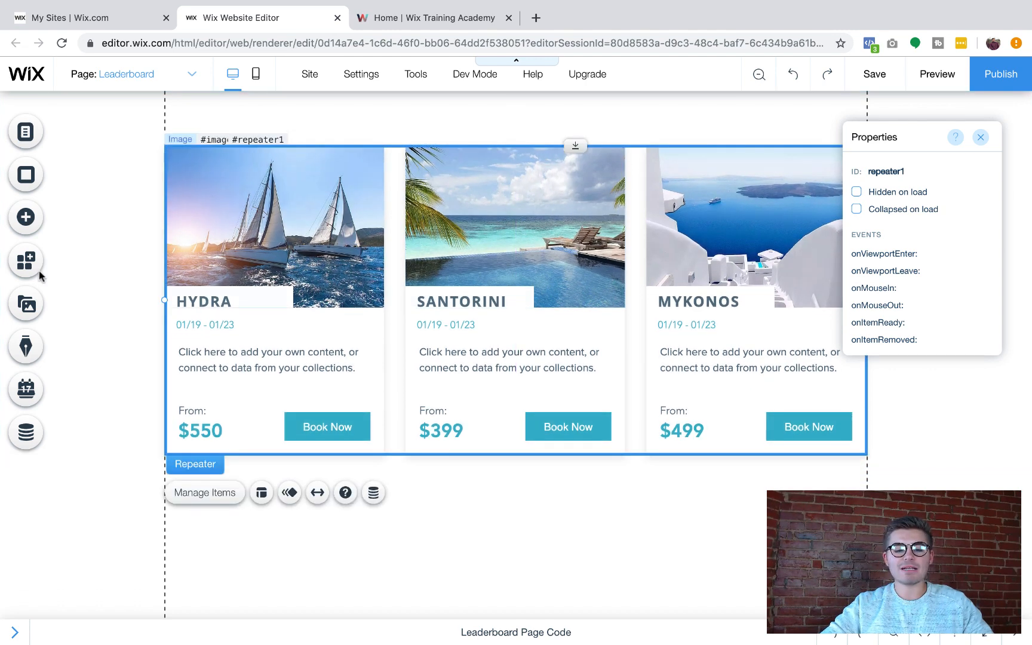
- Add the team list repeater with round profile photos and place it below the travel card repeater
{"action": "left_click", "coordinate": [26, 217]}
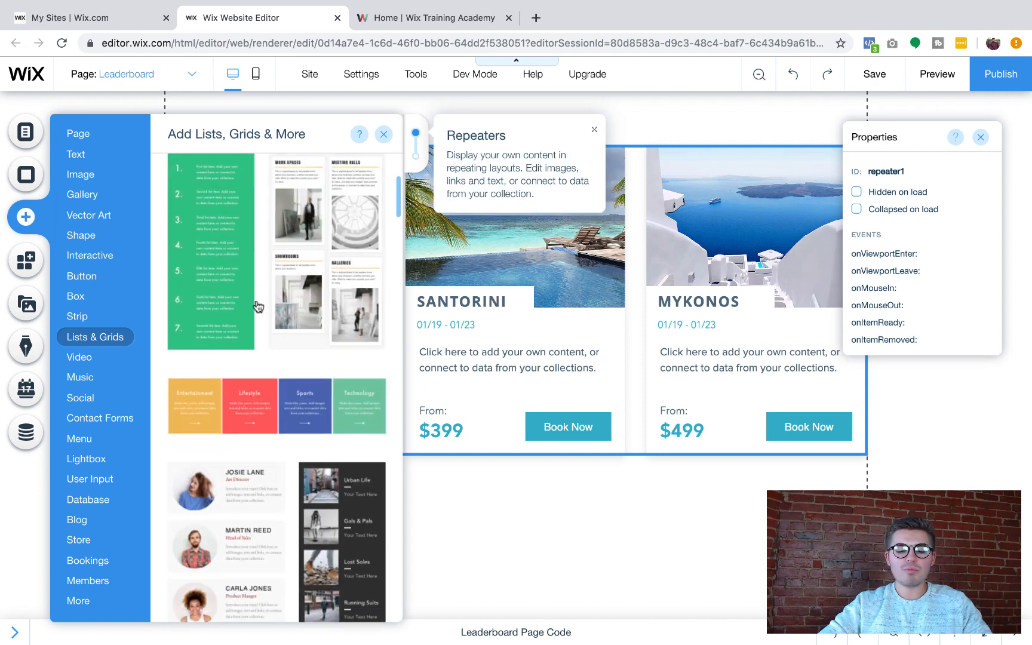
{"action": "scroll", "coordinate": [251, 307], "scroll_direction": "down", "scroll_amount": 7}
{"action": "left_click_drag", "start_coordinate": [242, 326], "coordinate": [351, 235]}
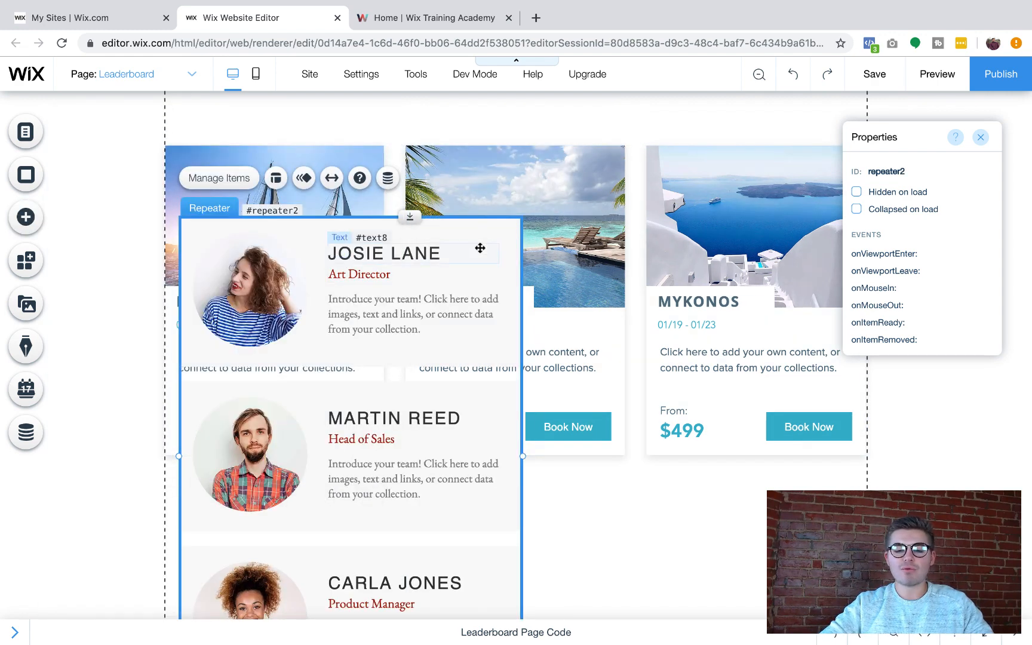
{"action": "left_click_drag", "start_coordinate": [480, 248], "coordinate": [467, 531]}
{"action": "scroll", "coordinate": [553, 514], "scroll_direction": "down", "scroll_amount": 7}
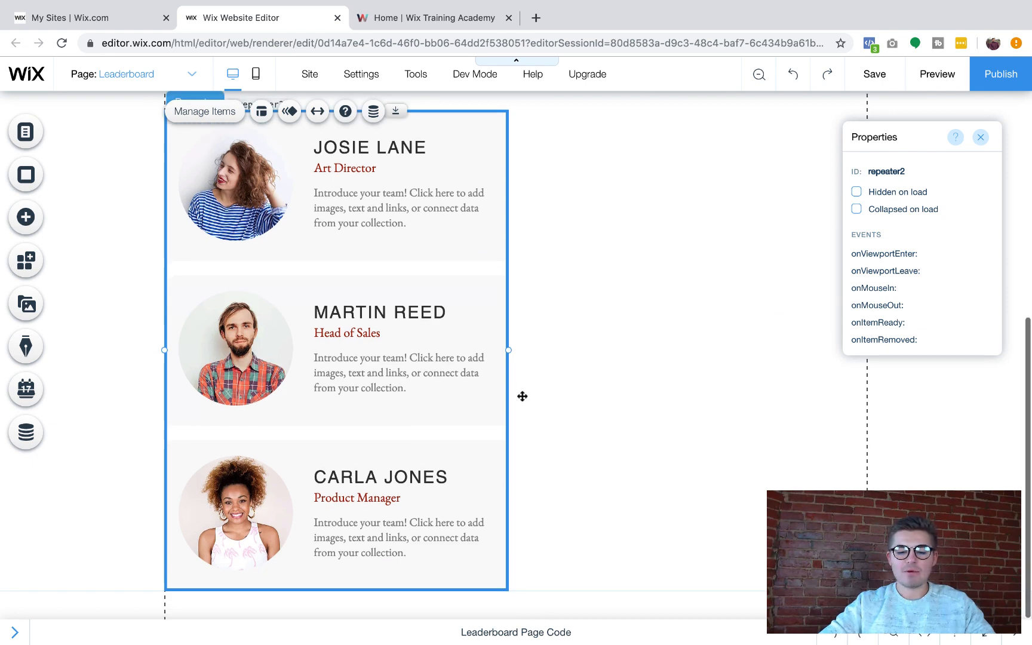
- Widen the team repeater and its item containers to the full width between the page gridlines
{"action": "left_click_drag", "start_coordinate": [507, 348], "coordinate": [865, 398]}
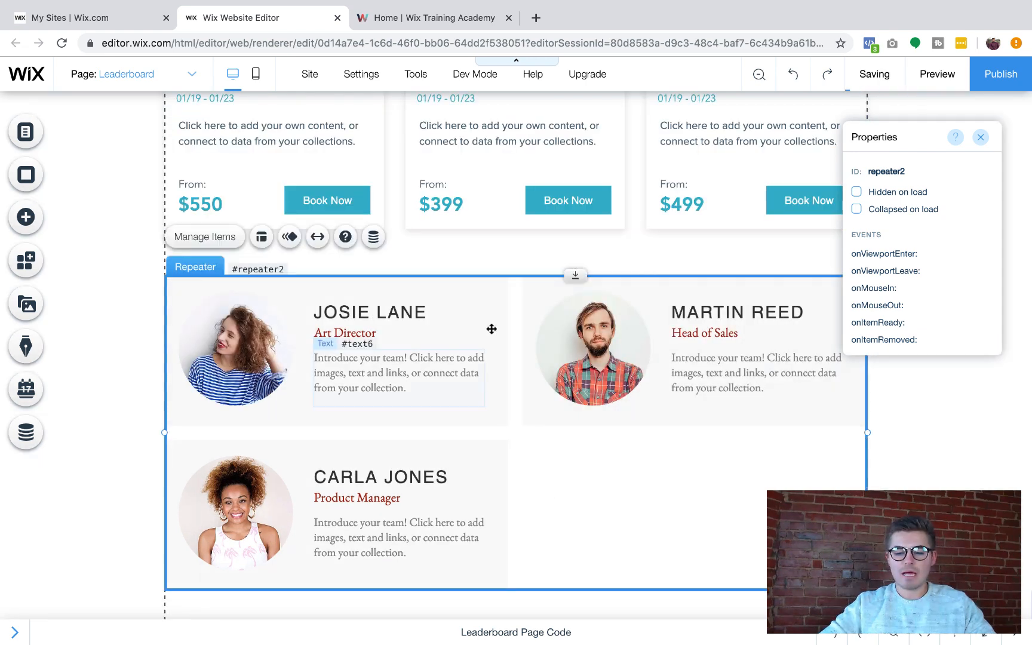
{"action": "left_click", "coordinate": [504, 343]}
{"action": "left_click_drag", "start_coordinate": [638, 353], "coordinate": [866, 364]}
{"action": "scroll", "coordinate": [537, 314], "scroll_direction": "up", "scroll_amount": 4}
{"action": "scroll", "coordinate": [538, 314], "scroll_direction": "up", "scroll_amount": 2}
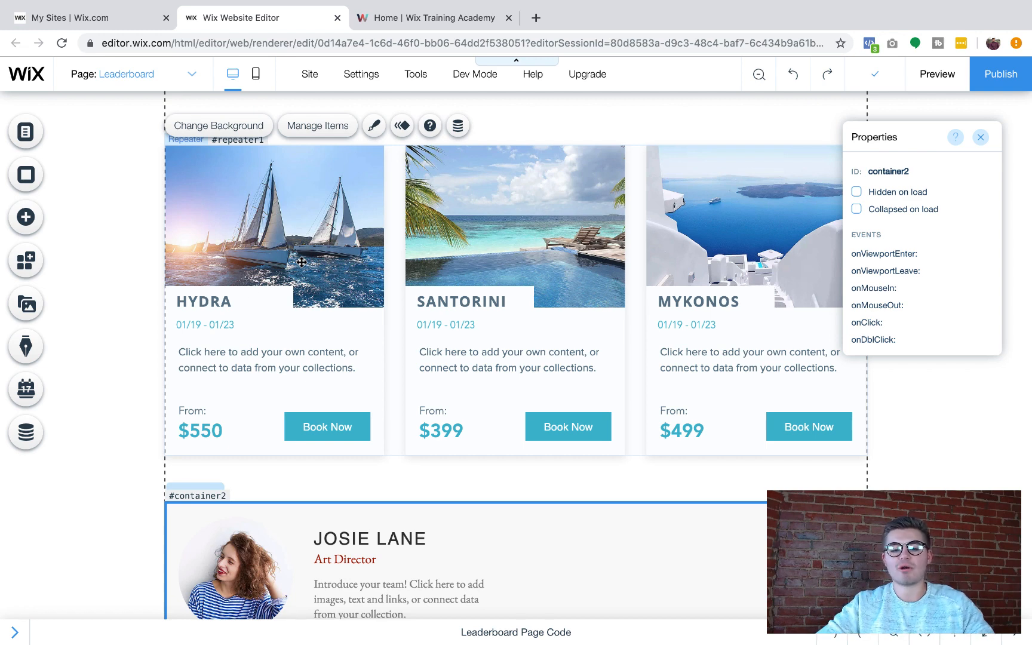
{"action": "left_click", "coordinate": [236, 305]}
{"action": "key", "text": "Delete"}
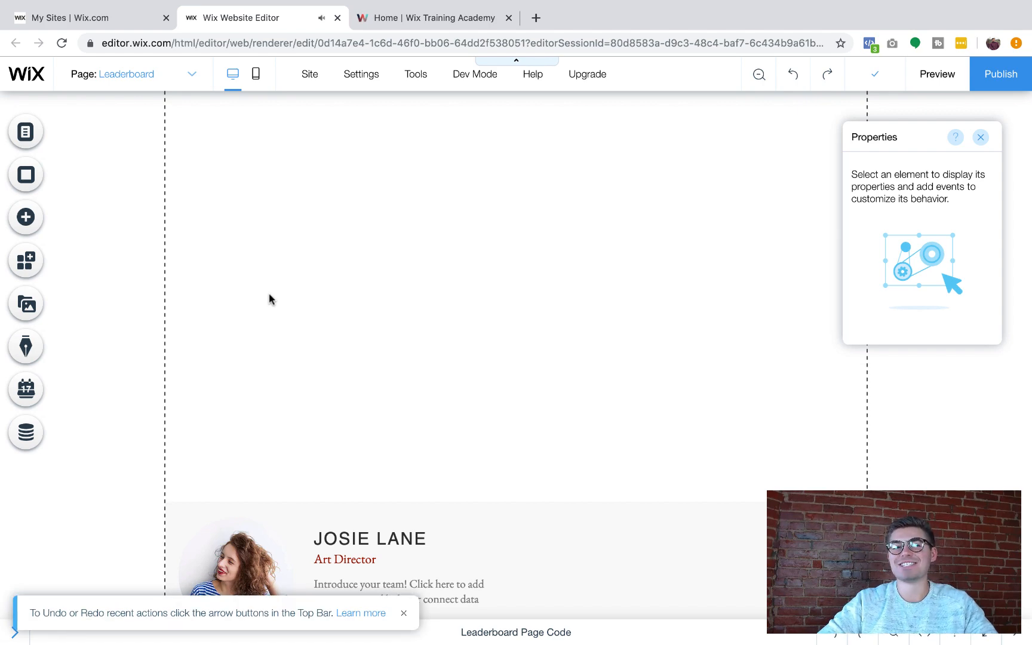
{"action": "key", "text": "super+z"}
- Delete the title, the white box behind it, the description and the Book Now button from the travel repeater's cards
{"action": "left_click", "coordinate": [272, 303]}
{"action": "left_click", "coordinate": [209, 301]}
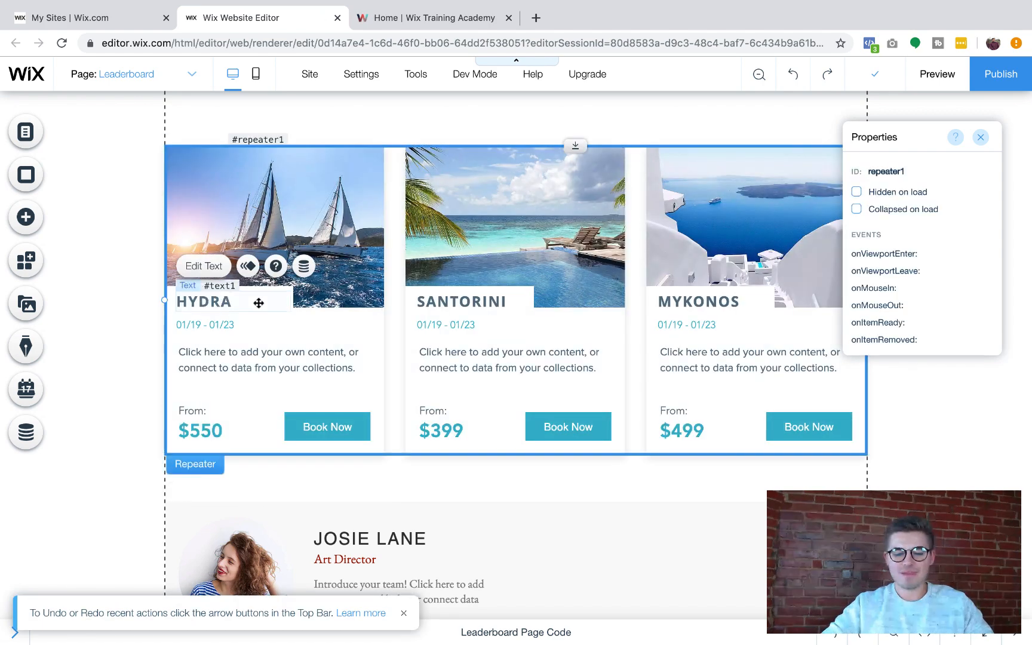
{"action": "key", "text": "Delete"}
{"action": "left_click", "coordinate": [263, 302]}
{"action": "key", "text": "Delete"}
{"action": "left_click", "coordinate": [216, 343]}
{"action": "key", "text": "Delete"}
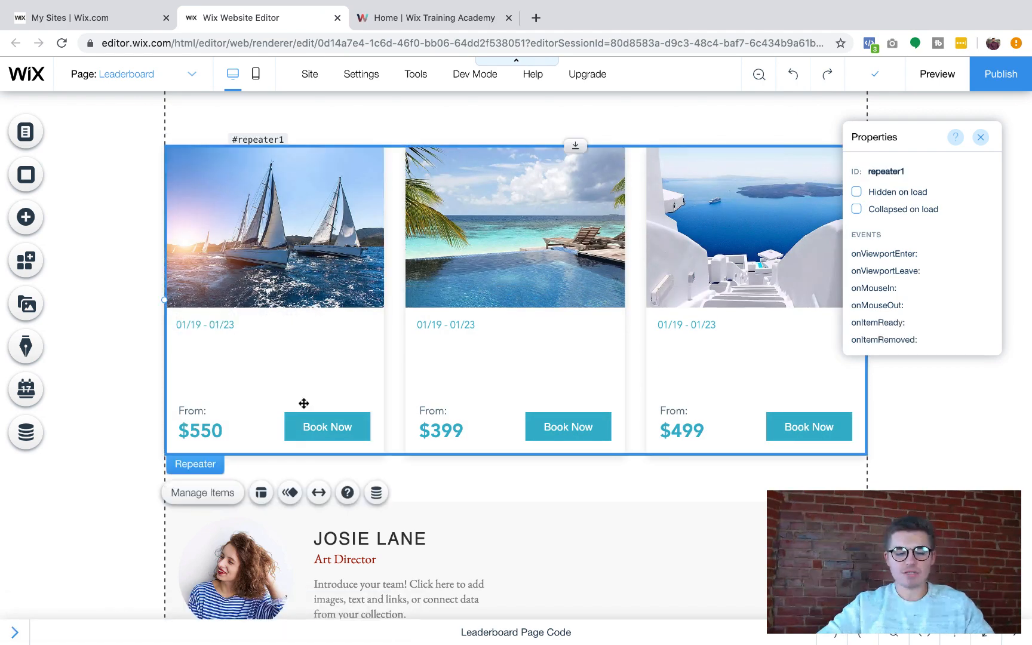
{"action": "left_click", "coordinate": [323, 426]}
{"action": "key", "text": "Delete"}
{"action": "left_click", "coordinate": [209, 322]}
{"action": "key", "text": "Delete"}
- Apply the oval frame design to the travel repeater's card image
{"action": "left_click", "coordinate": [279, 225]}
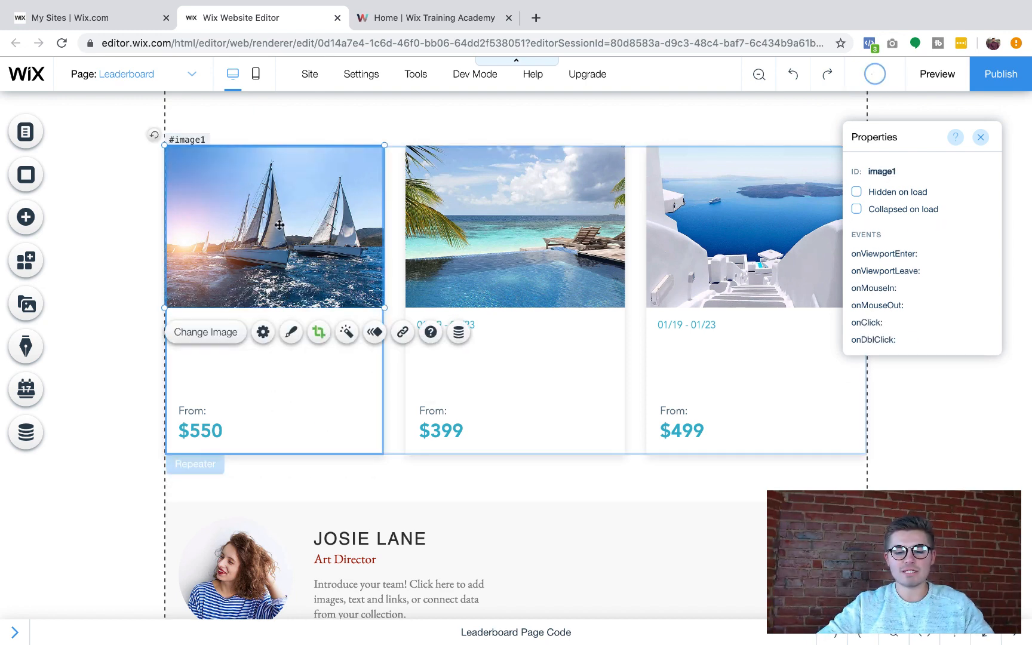
{"action": "left_click", "coordinate": [291, 332]}
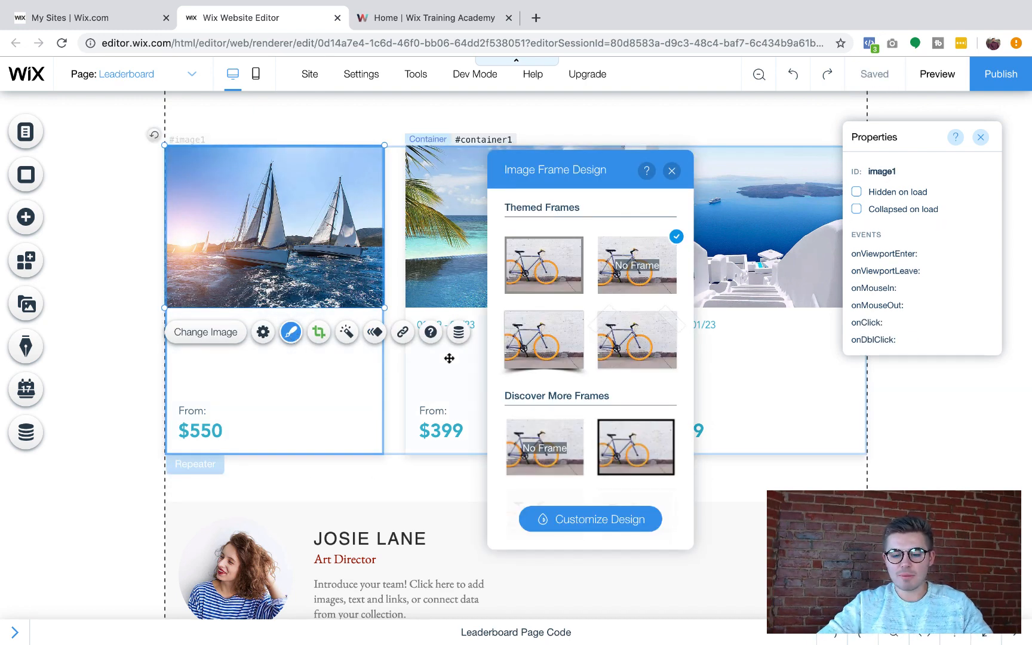
{"action": "scroll", "coordinate": [585, 372], "scroll_direction": "down", "scroll_amount": 5}
{"action": "scroll", "coordinate": [585, 372], "scroll_direction": "down", "scroll_amount": 5}
{"action": "left_click", "coordinate": [543, 299]}
{"action": "left_click", "coordinate": [672, 170]}
{"action": "scroll", "coordinate": [432, 240], "scroll_direction": "up", "scroll_amount": 3}
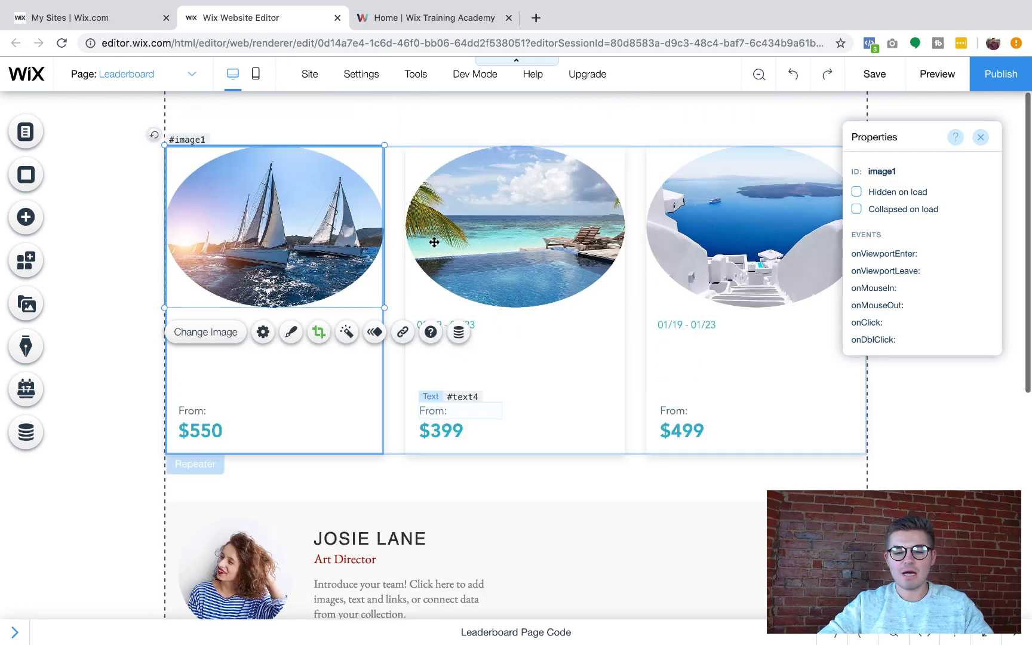
- Crop the travel repeater's card image to the circle shape
{"action": "left_click", "coordinate": [319, 332]}
{"action": "left_click", "coordinate": [667, 141]}
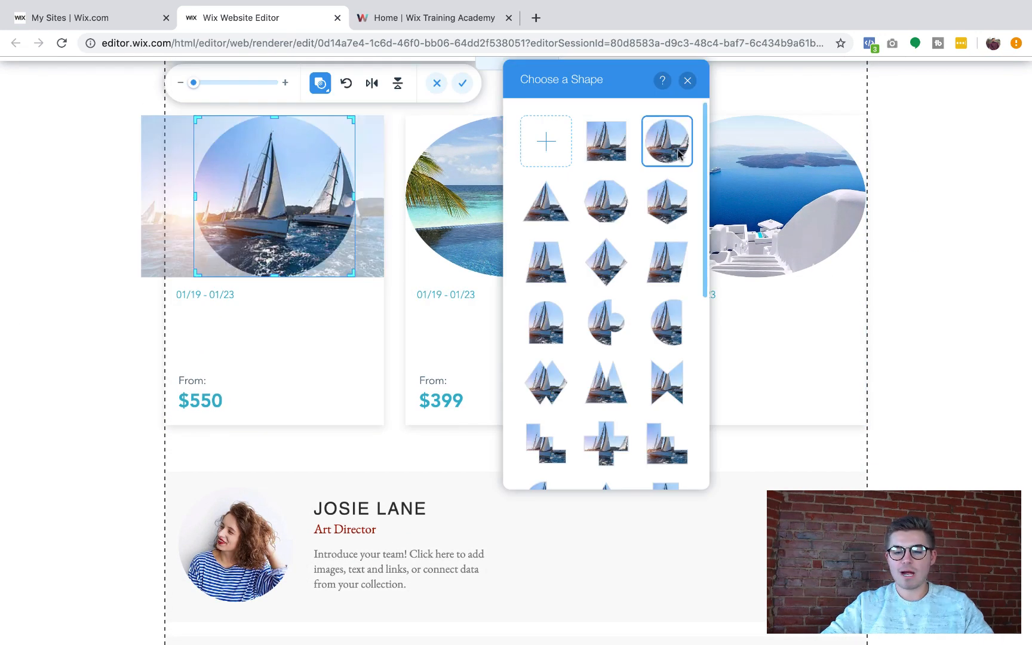
{"action": "left_click", "coordinate": [462, 83]}
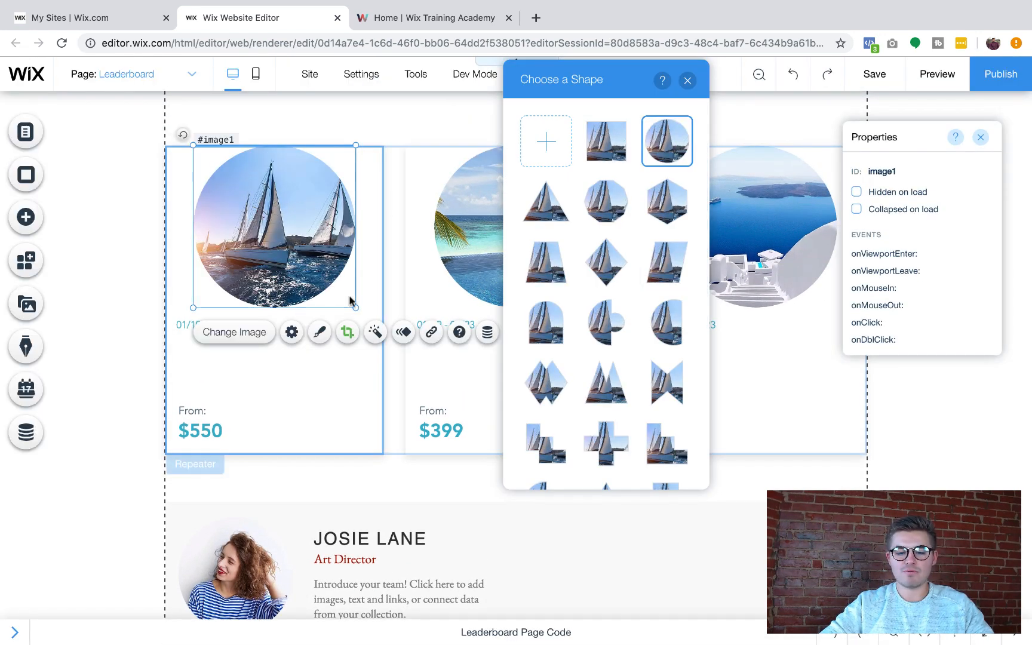
- Shrink and center the circular image in the first travel card, and widen the date text below it across the card
{"action": "left_click_drag", "start_coordinate": [355, 307], "coordinate": [324, 275]}
{"action": "left_click_drag", "start_coordinate": [289, 237], "coordinate": [307, 255]}
{"action": "left_click", "coordinate": [203, 326]}
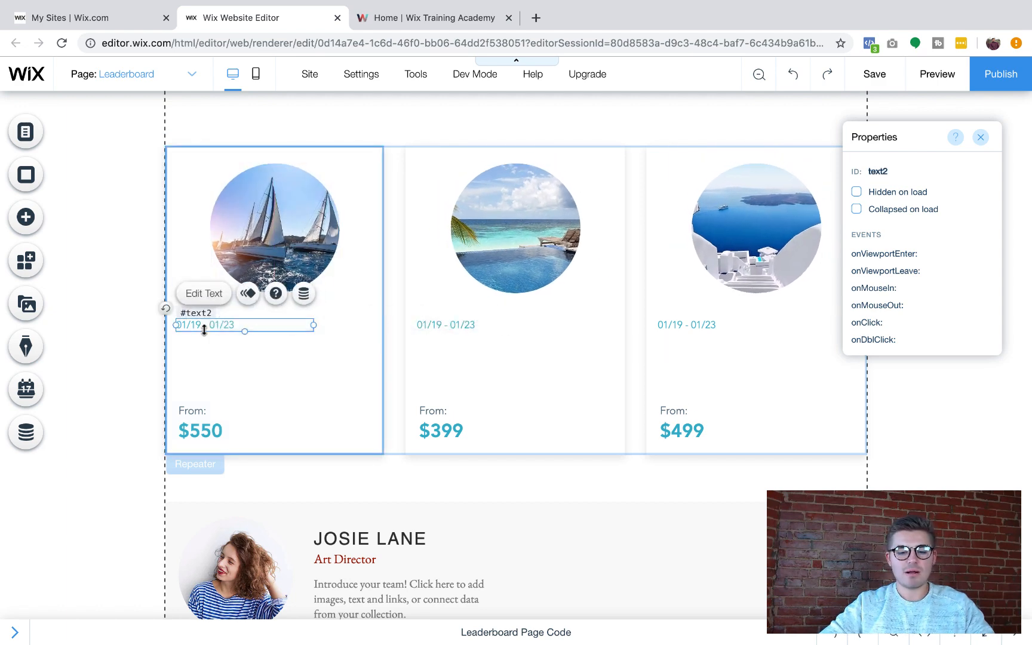
{"action": "left_click_drag", "start_coordinate": [314, 324], "coordinate": [369, 325]}
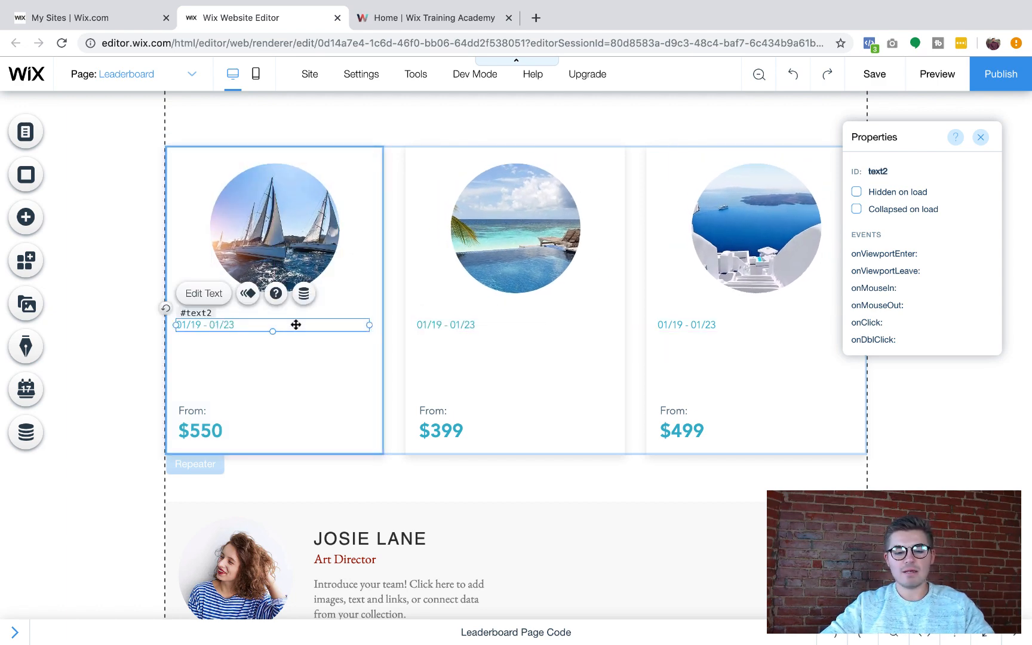
- Set the date text to Lato Black in the orange-red site color, and replace the first card's text with a full name
{"action": "double_click", "coordinate": [295, 325]}
{"action": "left_click", "coordinate": [454, 298]}
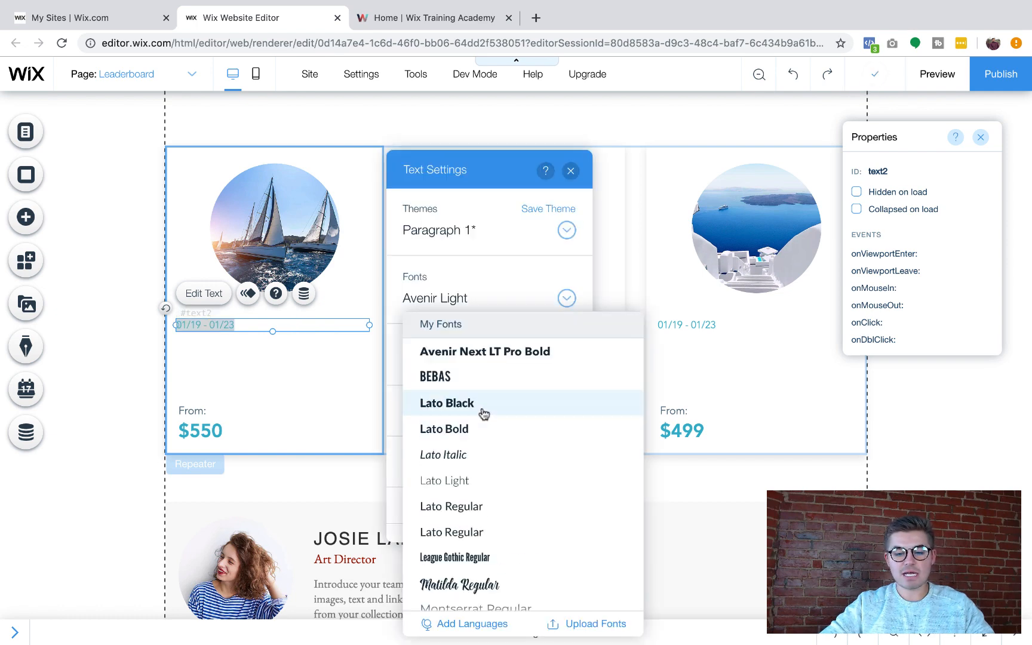
{"action": "left_click", "coordinate": [483, 403]}
{"action": "left_click", "coordinate": [505, 410]}
{"action": "left_click", "coordinate": [418, 402]}
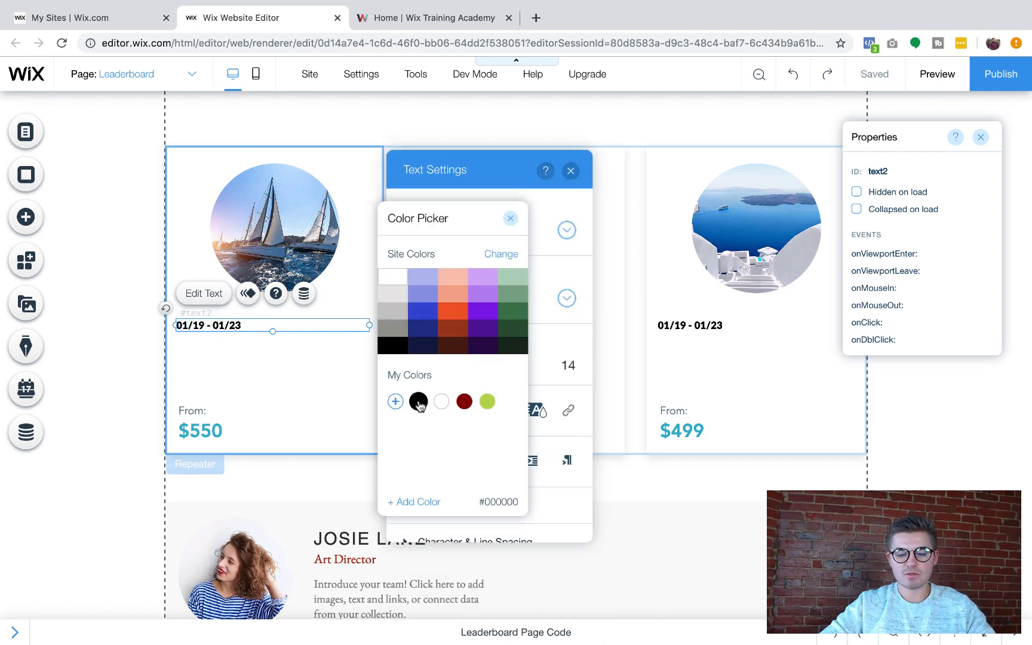
{"action": "left_click", "coordinate": [467, 317]}
{"action": "left_click", "coordinate": [511, 219]}
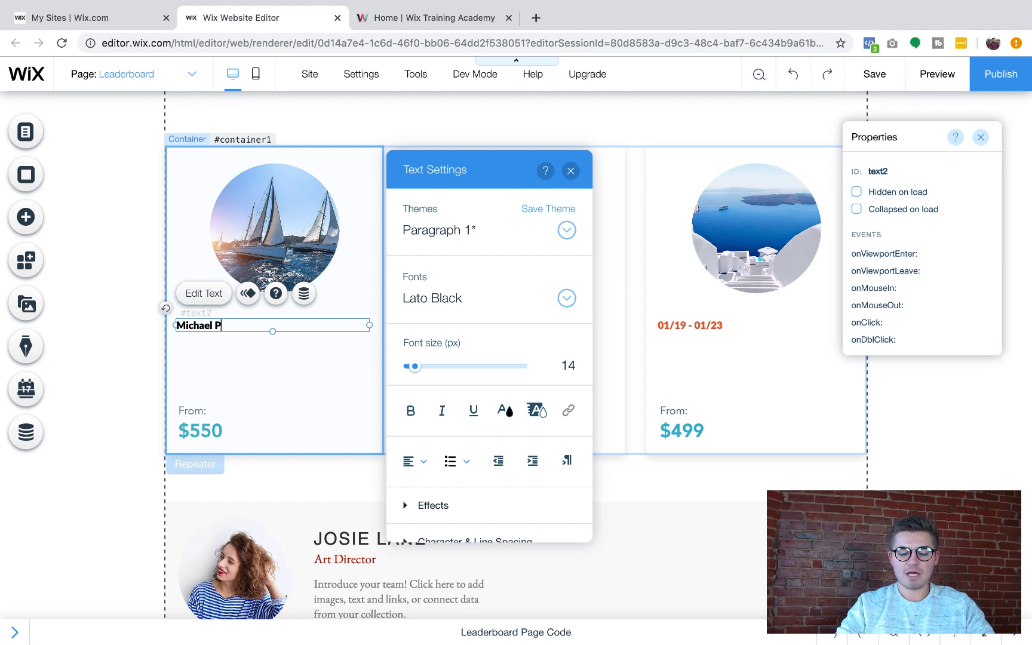
- Center-align the name text at 19 px and move it slightly closer to the image above it
{"action": "left_click_drag", "start_coordinate": [286, 325], "coordinate": [113, 325]}
{"action": "left_click", "coordinate": [418, 460]}
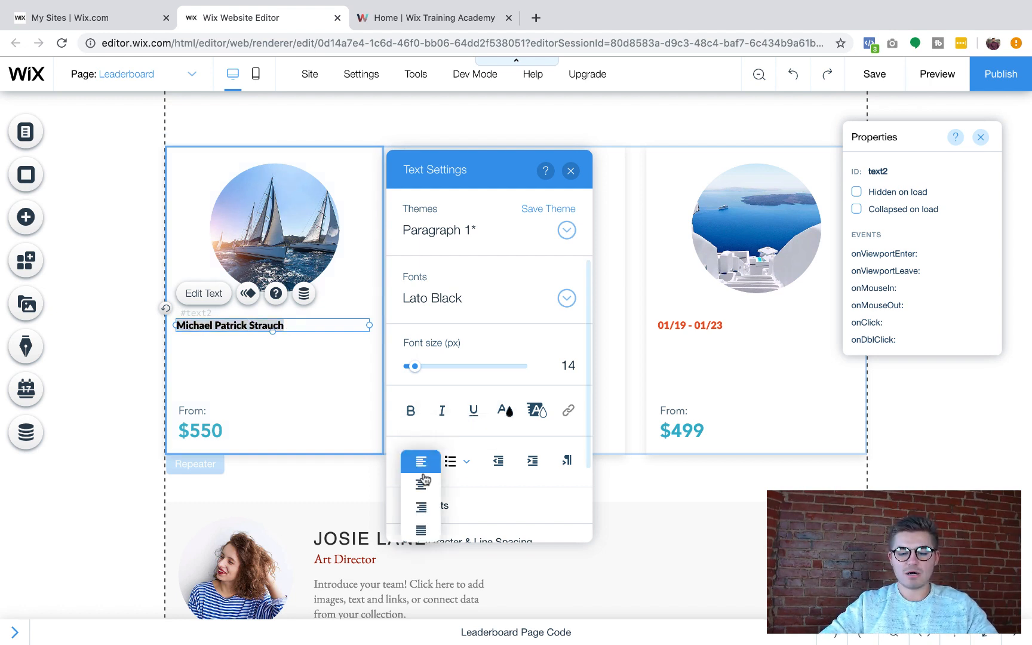
{"action": "left_click", "coordinate": [418, 485]}
{"action": "left_click_drag", "start_coordinate": [419, 370], "coordinate": [420, 375]}
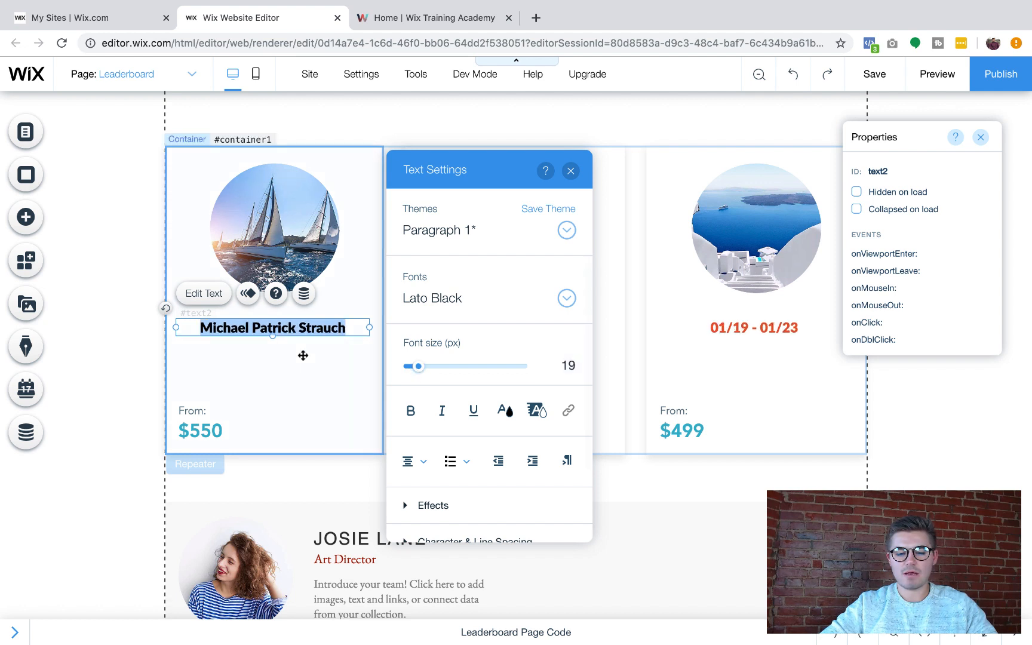
{"action": "left_click", "coordinate": [301, 355]}
{"action": "left_click_drag", "start_coordinate": [279, 329], "coordinate": [279, 324]}
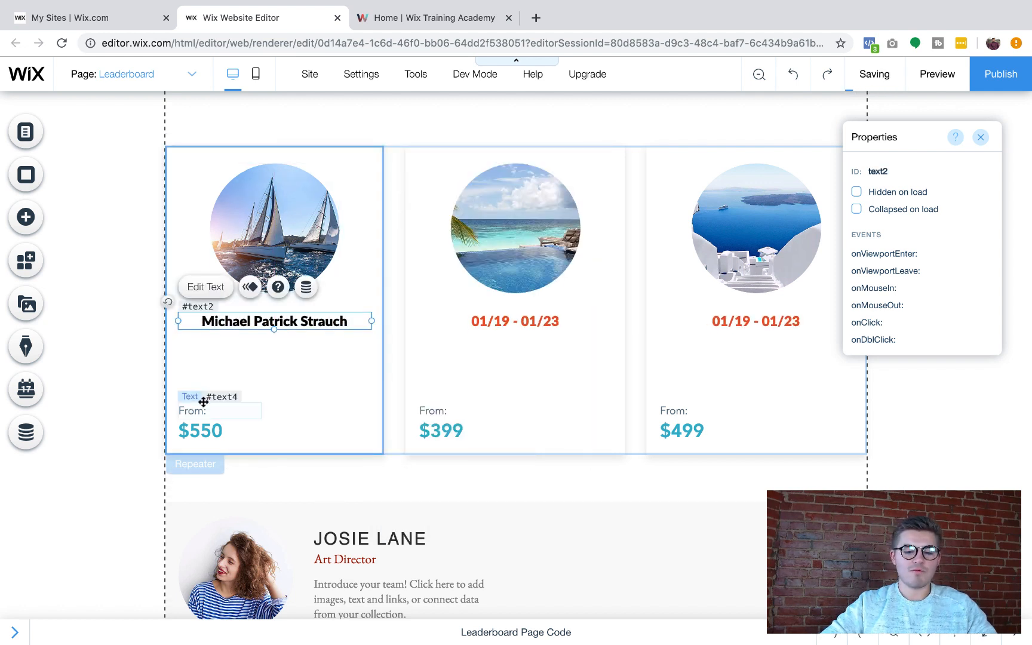
- Widen the first card's From: label, set its font to Lato Light, and change its text to "Current Points:"
{"action": "left_click", "coordinate": [200, 412]}
{"action": "left_click_drag", "start_coordinate": [262, 411], "coordinate": [277, 412]}
{"action": "double_click", "coordinate": [214, 412]}
{"action": "left_click", "coordinate": [411, 315]}
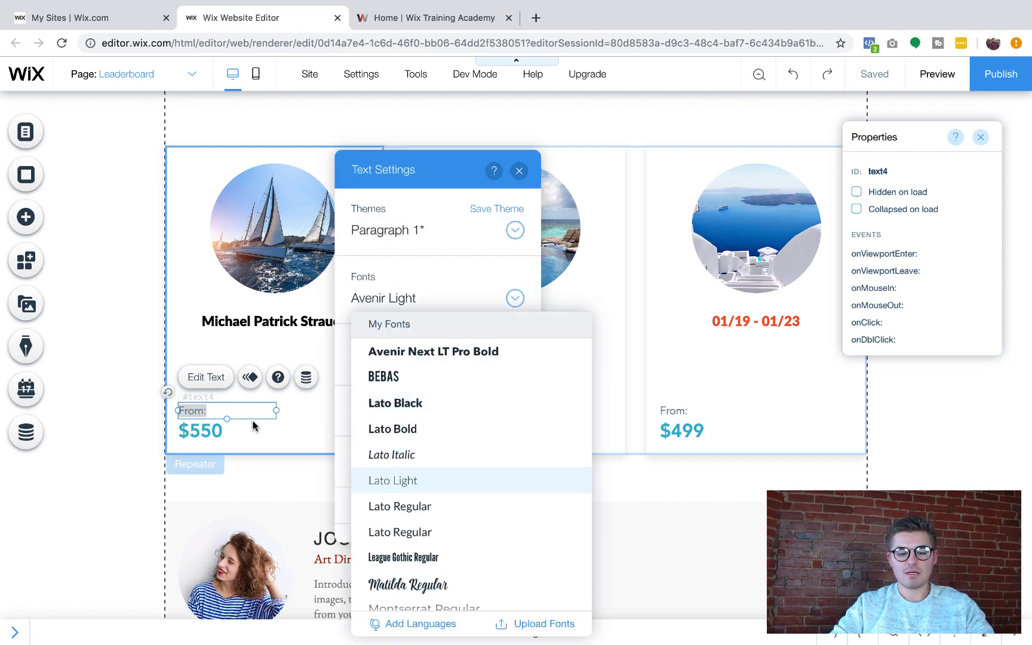
{"action": "left_click", "coordinate": [425, 484]}
{"action": "type", "text": "Current Points"}
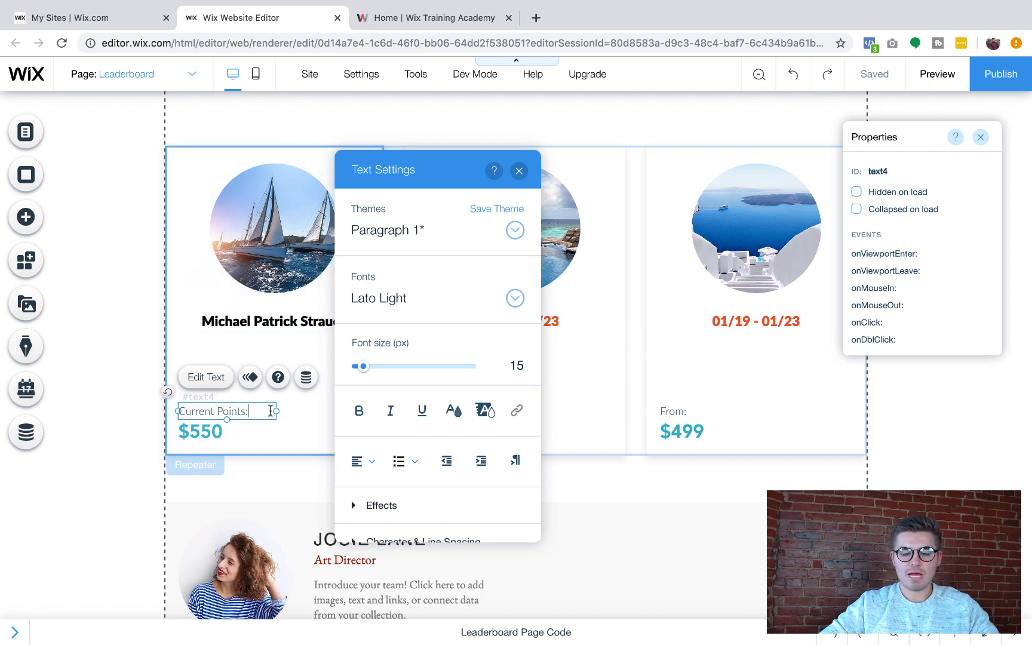
- Center-align the Current Points: label and move it and the $550 text to the horizontal middle of the card
{"action": "left_click", "coordinate": [367, 461]}
{"action": "left_click", "coordinate": [371, 486]}
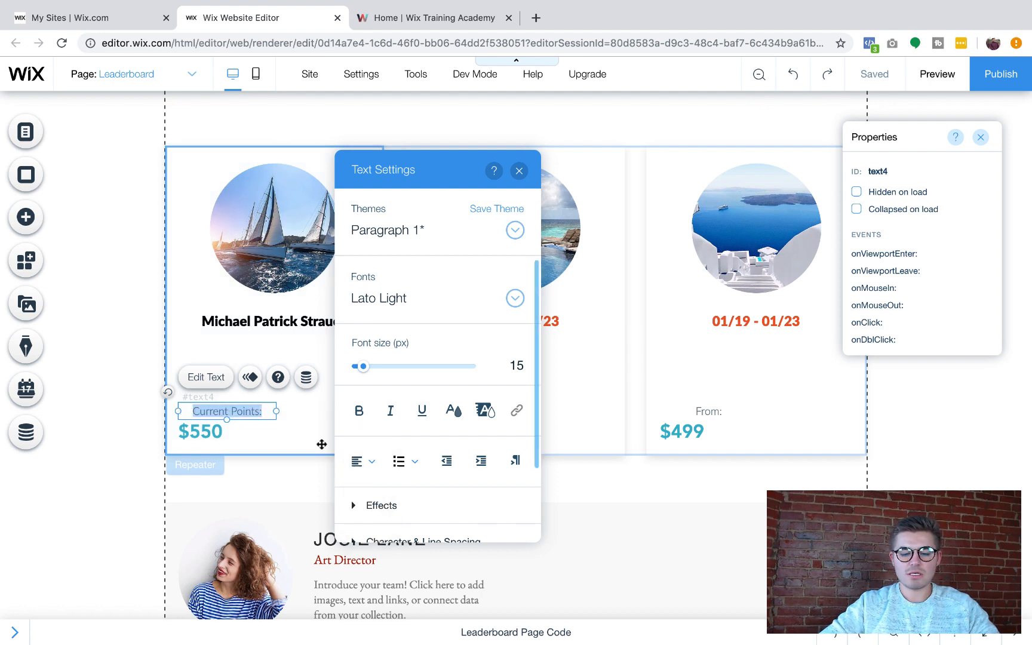
{"action": "left_click", "coordinate": [323, 444]}
{"action": "left_click_drag", "start_coordinate": [229, 412], "coordinate": [276, 395]}
{"action": "left_click_drag", "start_coordinate": [201, 428], "coordinate": [253, 423]}
- Center-align the $550 text and change its color to the blue #384AD3
{"action": "double_click", "coordinate": [254, 424]}
{"action": "left_click", "coordinate": [414, 462]}
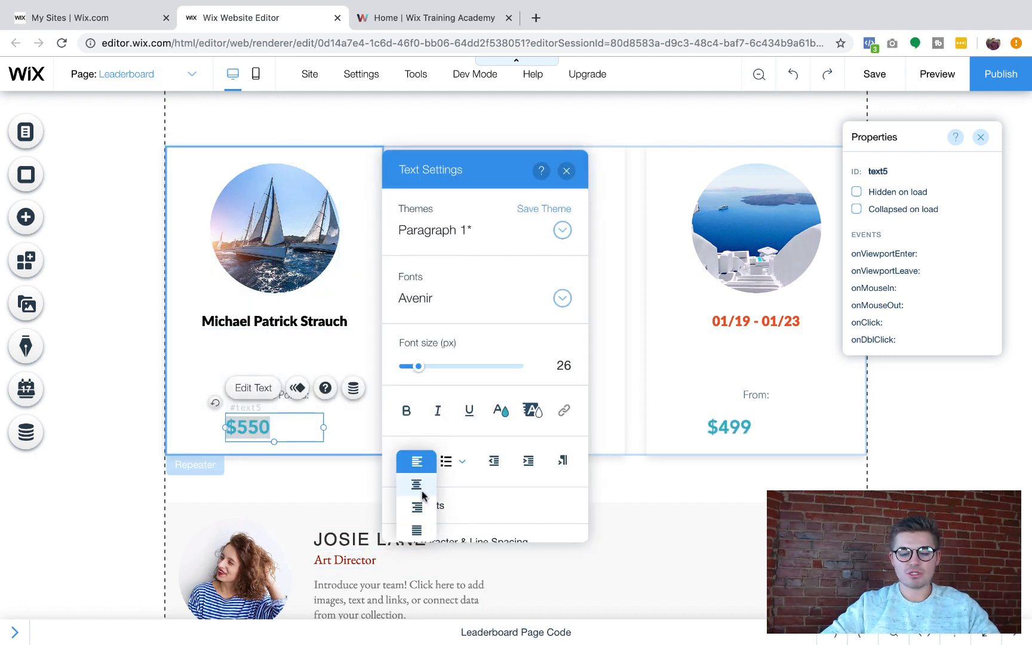
{"action": "left_click", "coordinate": [419, 487]}
{"action": "left_click", "coordinate": [500, 409]}
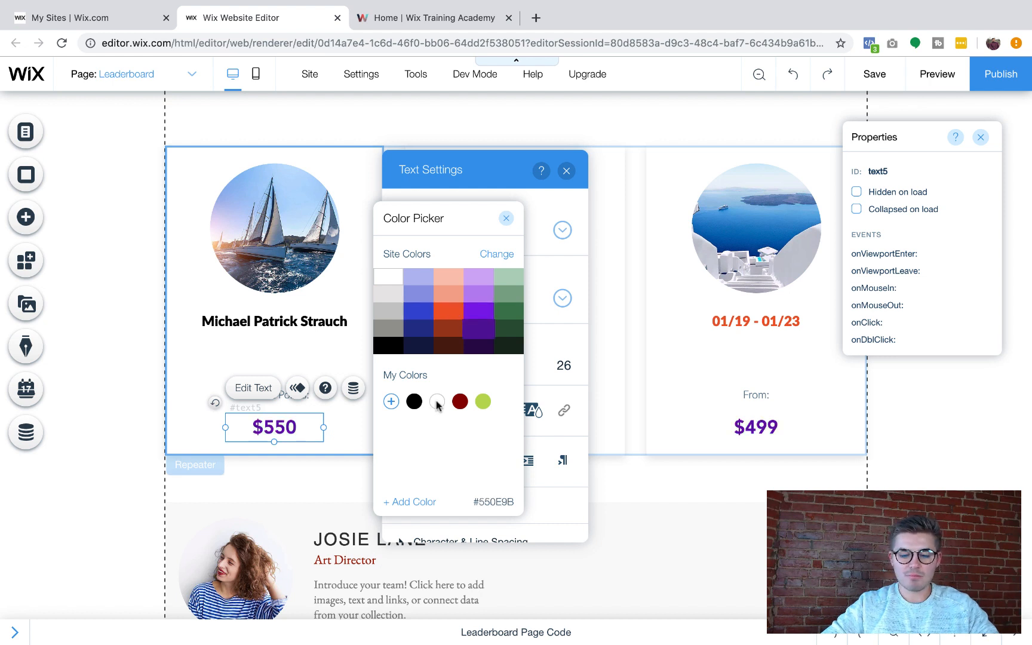
{"action": "left_click", "coordinate": [459, 404]}
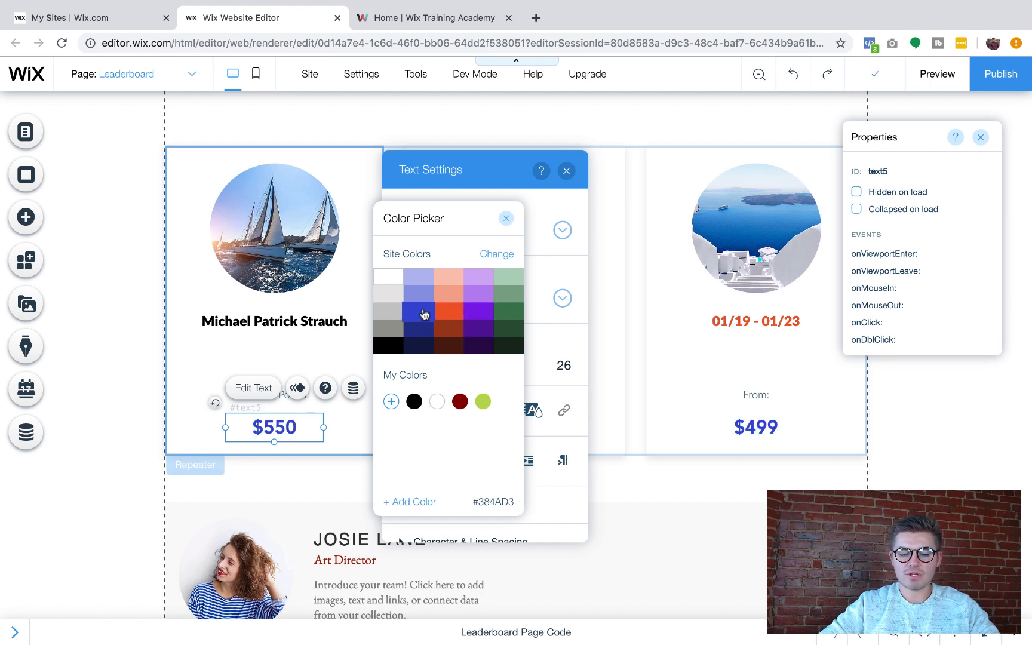
{"action": "left_click", "coordinate": [506, 219]}
{"action": "left_click", "coordinate": [566, 171]}
- Move the $550 text up close beneath the Current Points: label and shorten the card to fit
{"action": "left_click", "coordinate": [272, 427]}
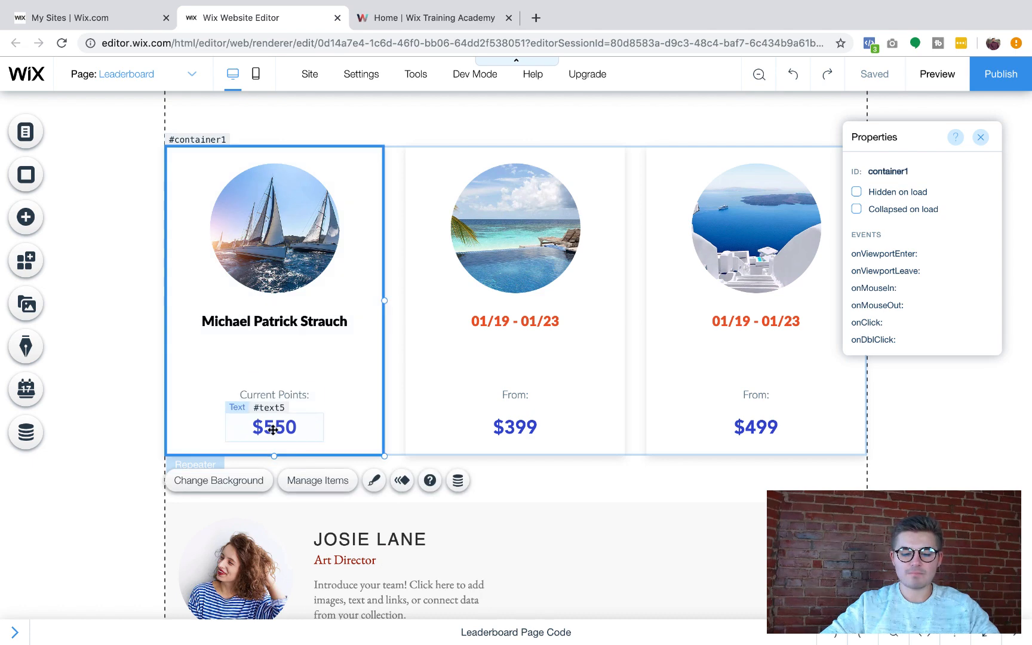
{"action": "left_click_drag", "start_coordinate": [272, 427], "coordinate": [274, 439]}
{"action": "left_click", "coordinate": [355, 351]}
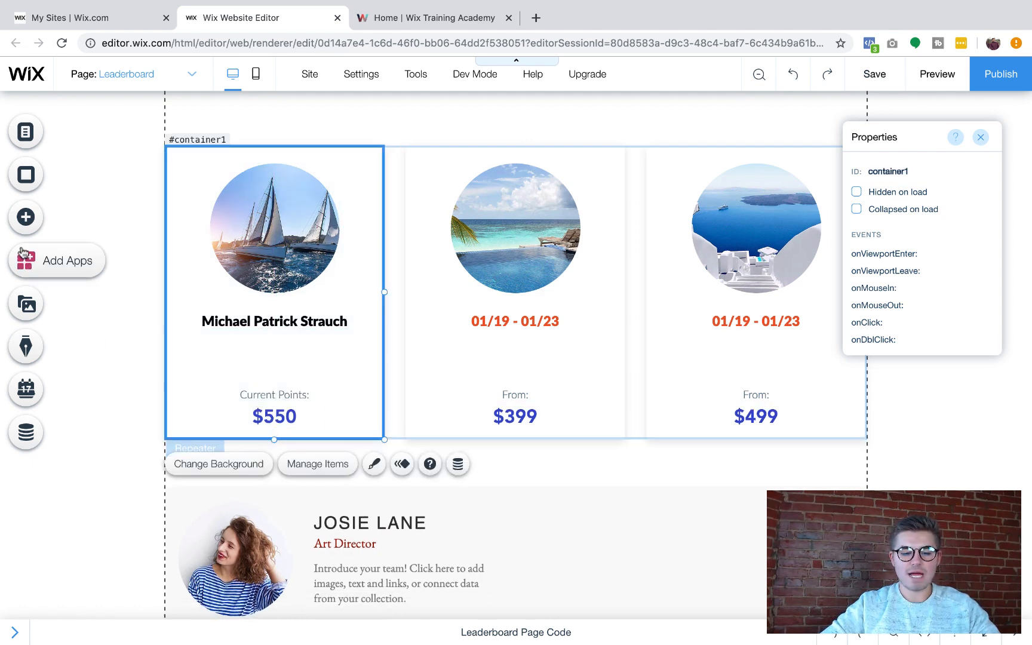
- Add a thin themed line to the first travel card, centered just above the Current Points: label
{"action": "left_click", "coordinate": [25, 220]}
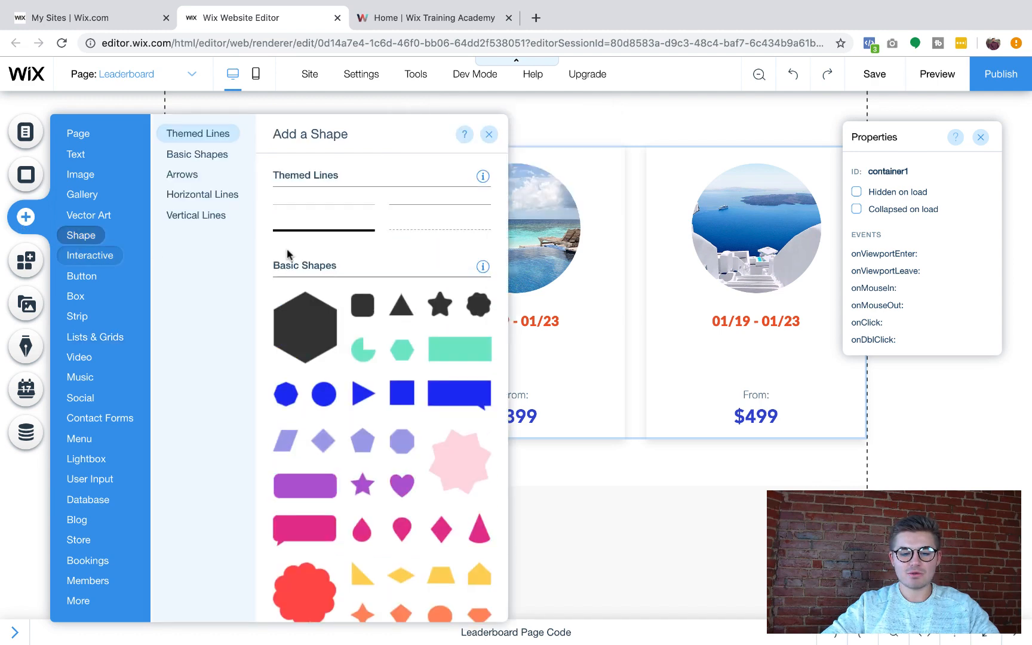
{"action": "mouse_move", "coordinate": [89, 256]}
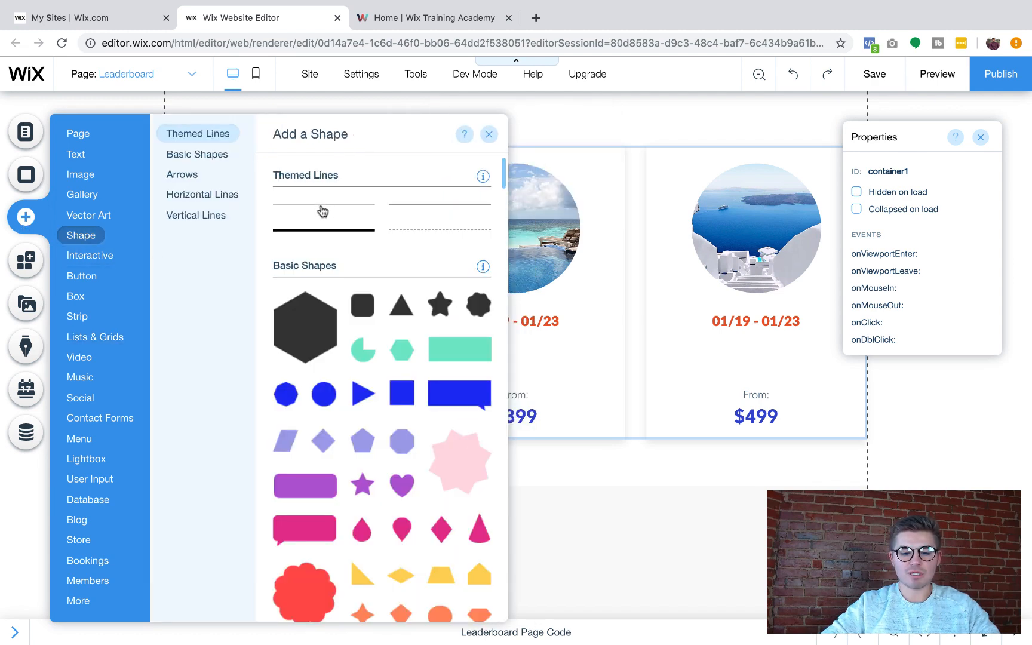
{"action": "left_click_drag", "start_coordinate": [319, 203], "coordinate": [278, 378]}
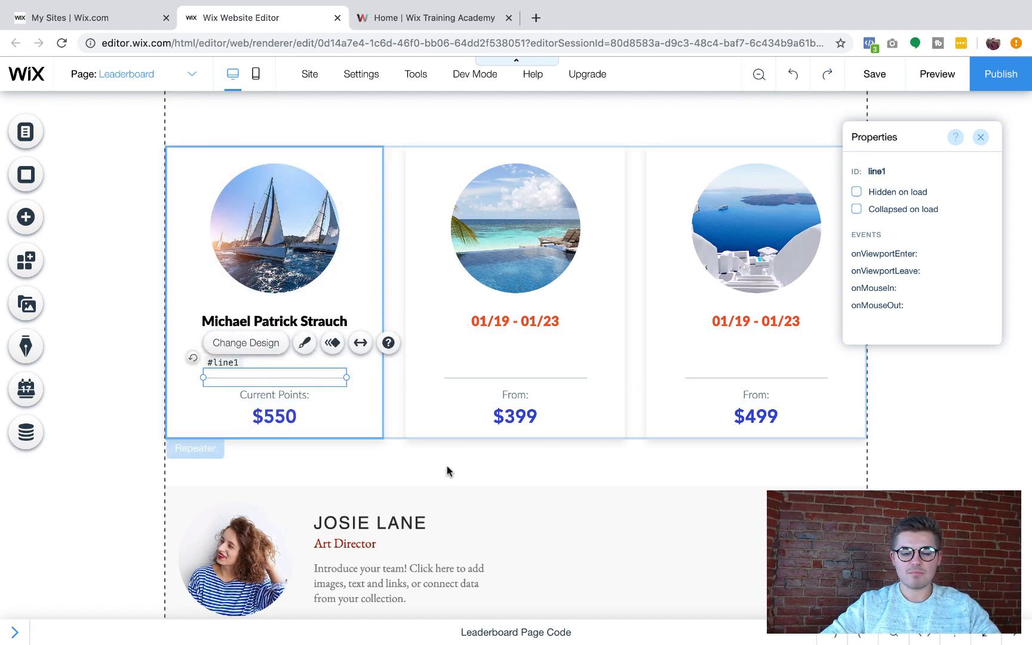
{"action": "left_click", "coordinate": [446, 470]}
- Upload icons8-youtube-100.png from the Wix account's media and add the image to the page
{"action": "left_click", "coordinate": [30, 221]}
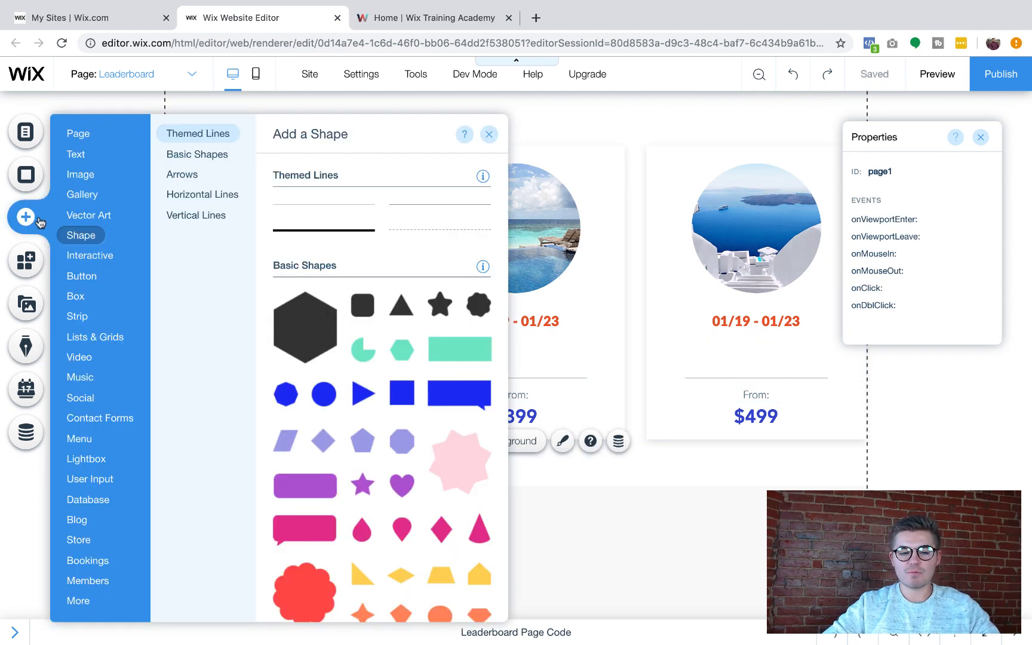
{"action": "mouse_move", "coordinate": [81, 175]}
{"action": "left_click", "coordinate": [403, 227]}
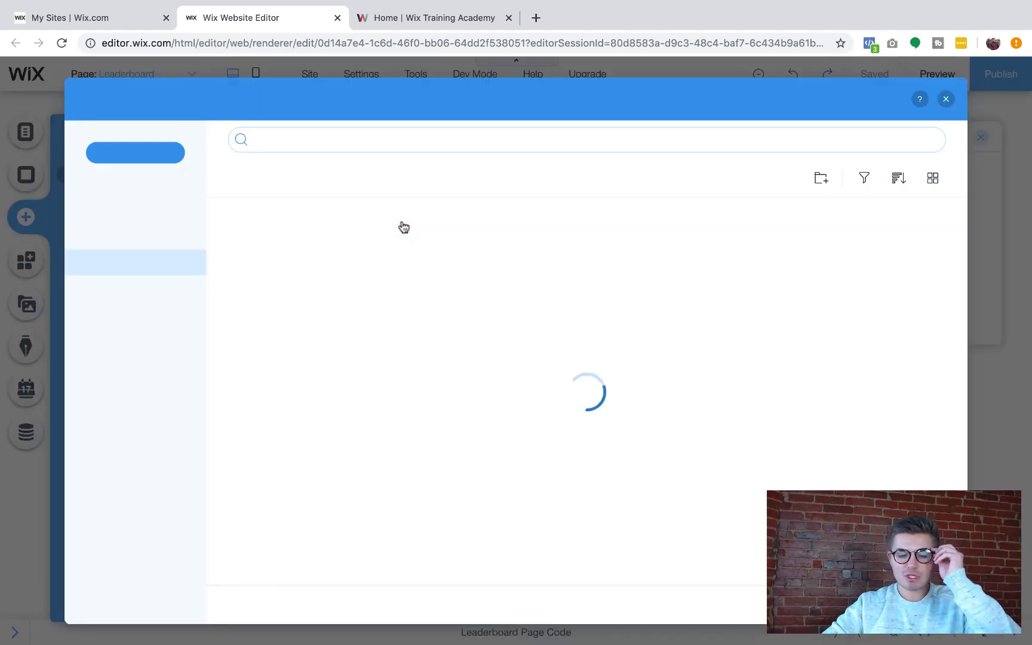
{"action": "left_click", "coordinate": [132, 154]}
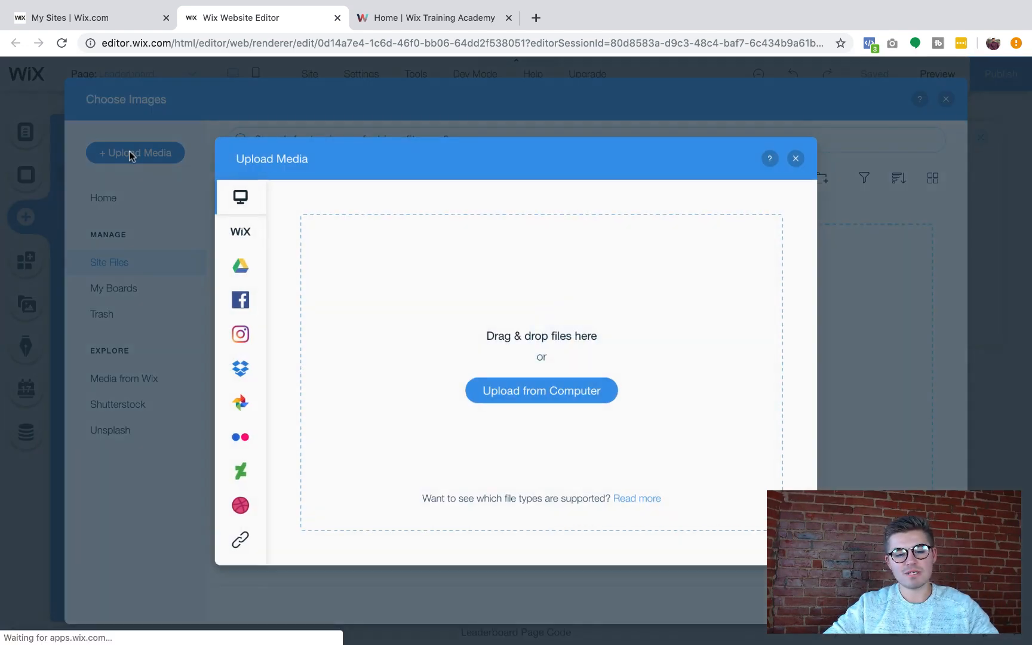
{"action": "left_click", "coordinate": [242, 233]}
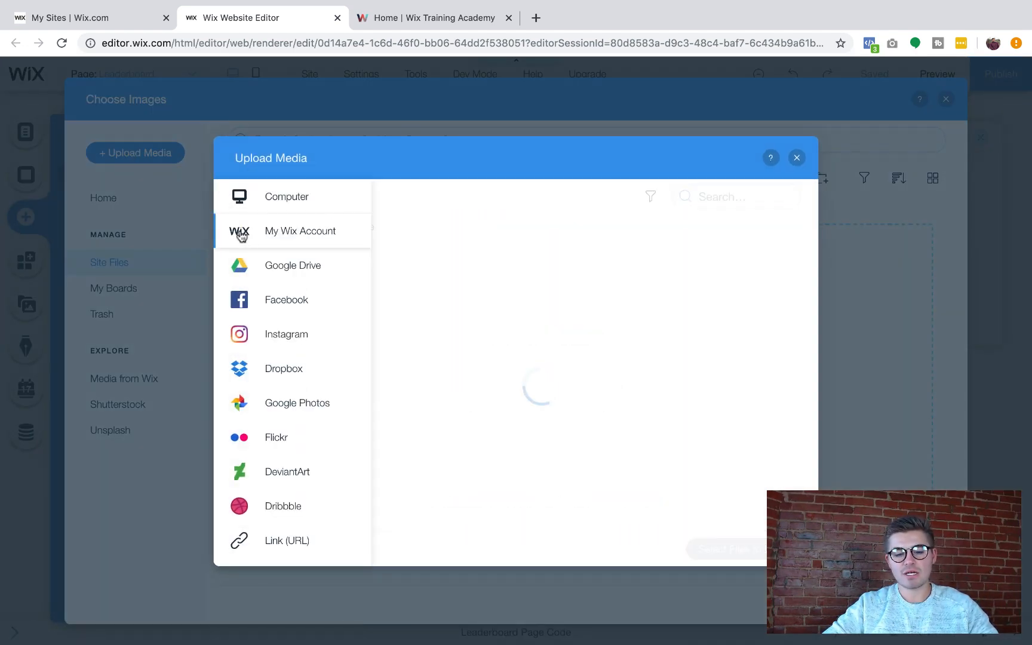
{"action": "left_click", "coordinate": [530, 257]}
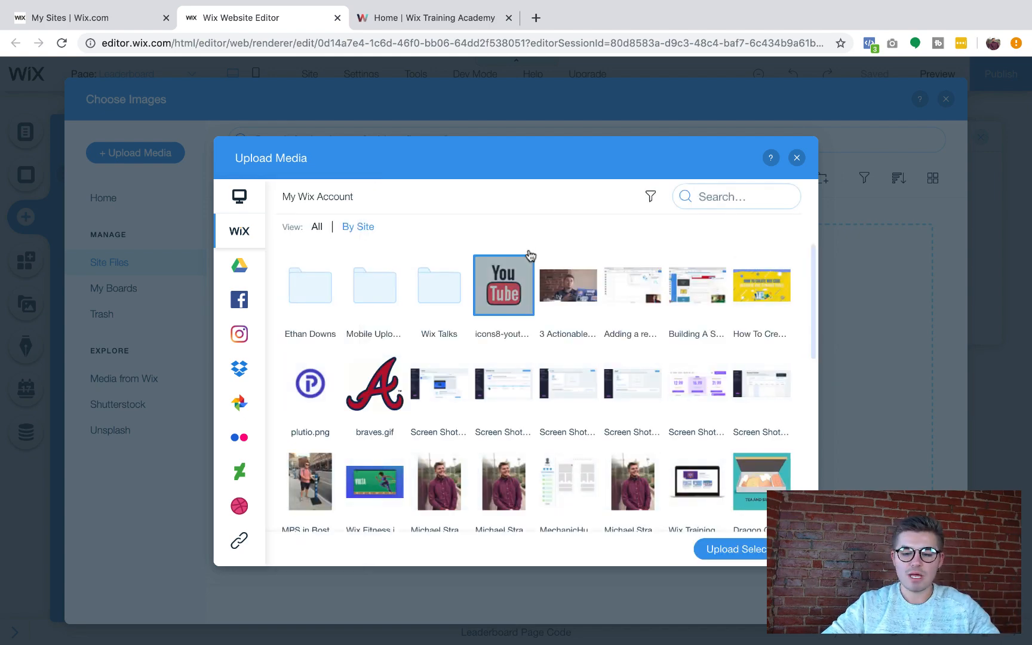
{"action": "double_click", "coordinate": [501, 287]}
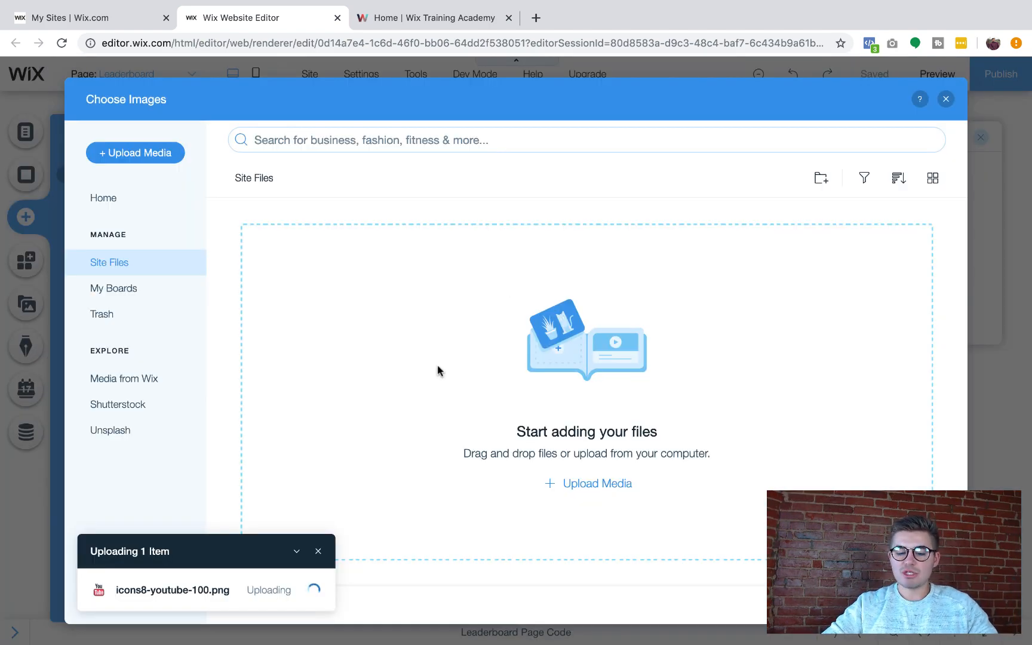
{"action": "left_click", "coordinate": [911, 604]}
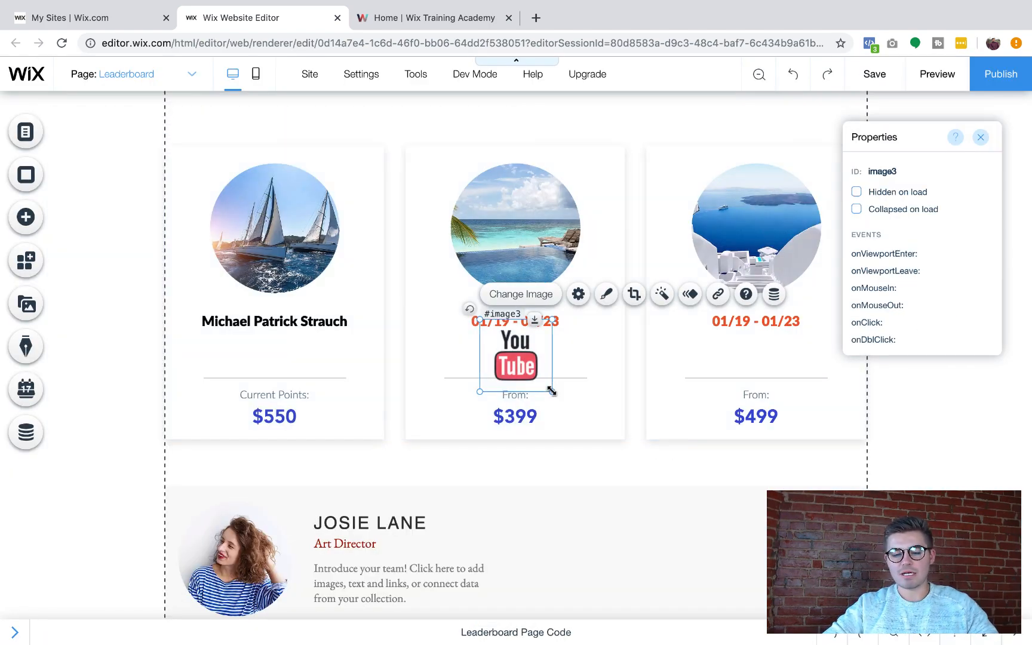
- Shrink the YouTube icon and place it in the first travel card, centered between the name and the line
{"action": "left_click_drag", "start_coordinate": [552, 392], "coordinate": [279, 349]}
{"action": "left_click", "coordinate": [358, 366]}
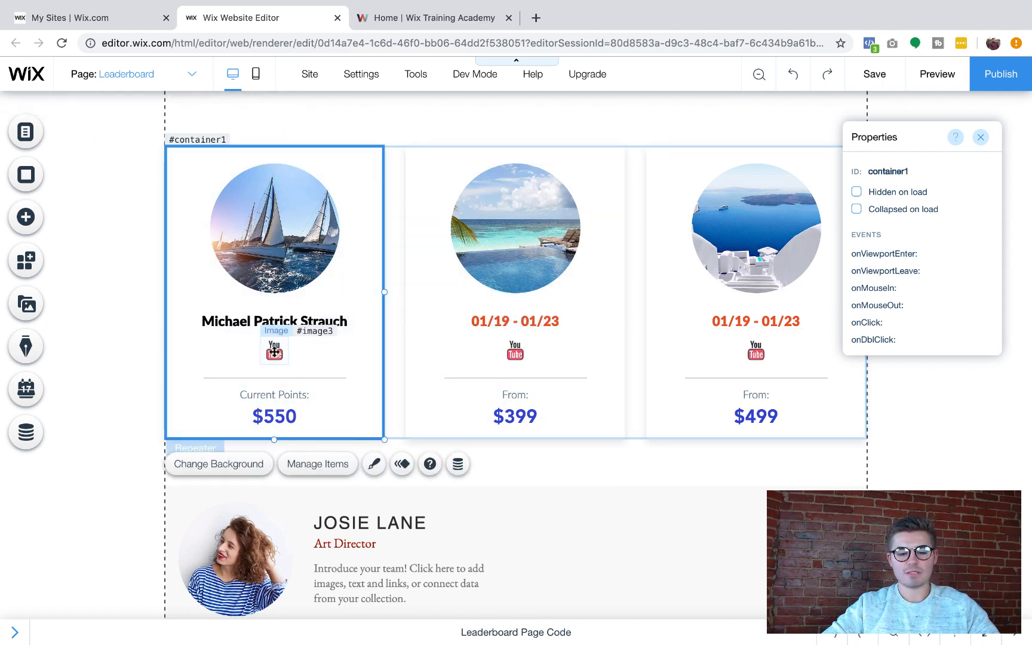
{"action": "left_click", "coordinate": [274, 353]}
{"action": "left_click", "coordinate": [379, 370]}
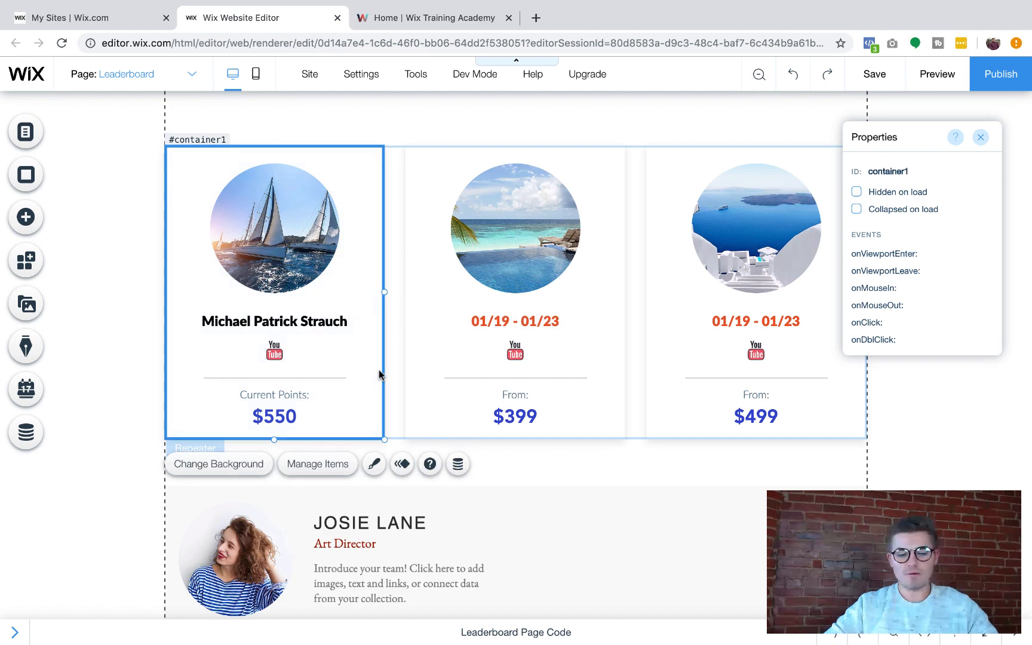
- Shrink the team repeater's profile image to a small circle and move the name text right beside it
{"action": "scroll", "coordinate": [484, 468], "scroll_direction": "down", "scroll_amount": 3}
{"action": "left_click", "coordinate": [587, 406]}
{"action": "left_click", "coordinate": [297, 521]}
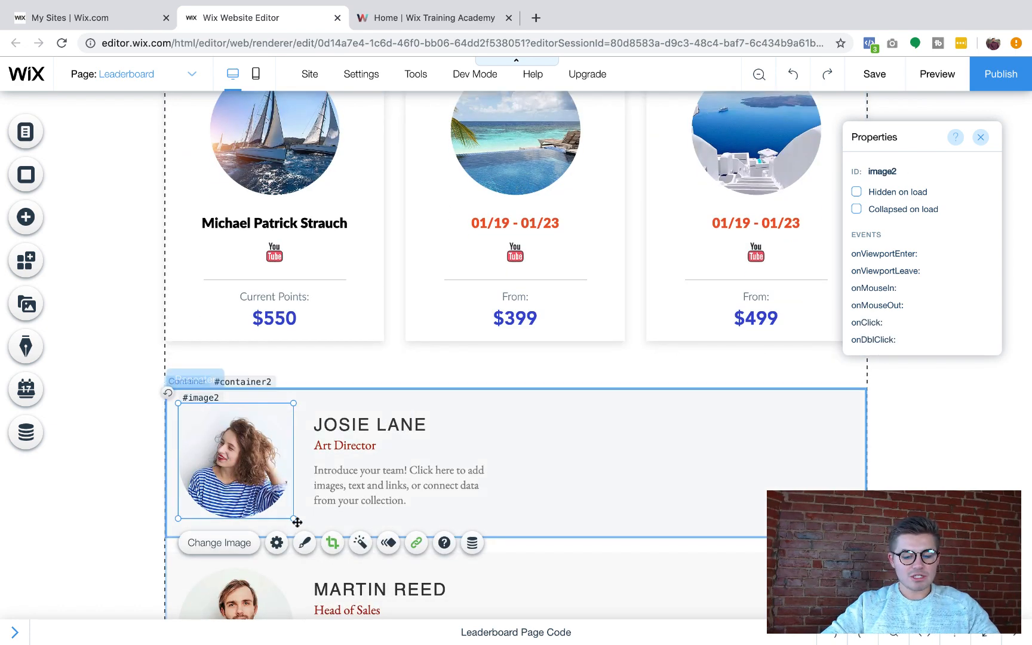
{"action": "left_click_drag", "start_coordinate": [297, 522], "coordinate": [219, 444]}
{"action": "left_click", "coordinate": [352, 425]}
{"action": "left_click_drag", "start_coordinate": [353, 428], "coordinate": [266, 427]}
- Set the team repeater's name text to Lato Black at 18 px
{"action": "double_click", "coordinate": [266, 427]}
{"action": "left_click", "coordinate": [494, 300]}
{"action": "scroll", "coordinate": [537, 391], "scroll_direction": "up", "scroll_amount": 10}
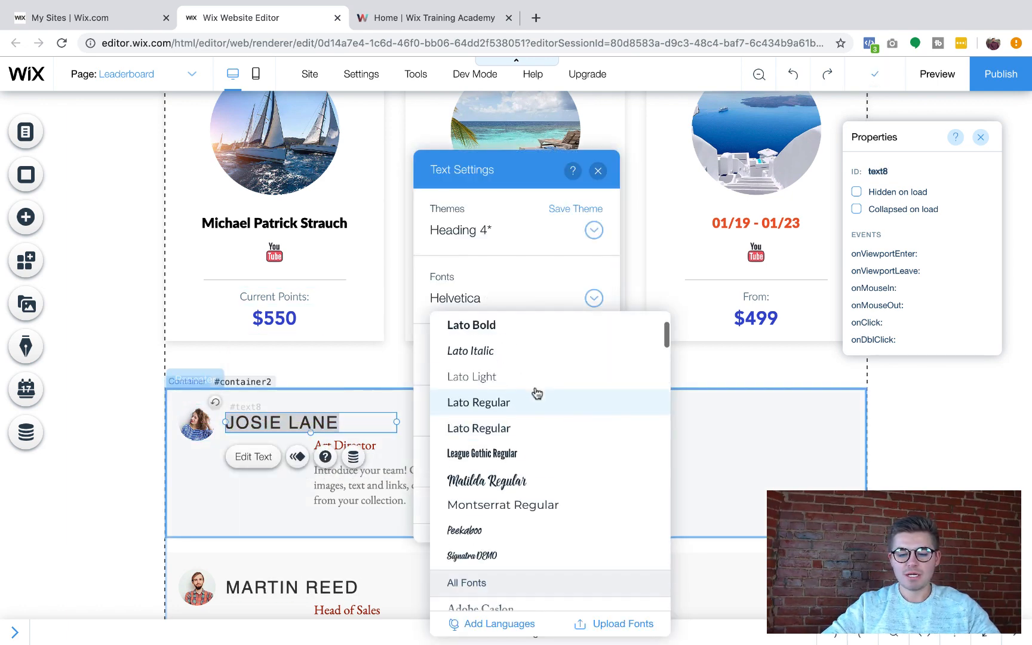
{"action": "scroll", "coordinate": [537, 393], "scroll_direction": "up", "scroll_amount": 2}
{"action": "left_click", "coordinate": [515, 408]}
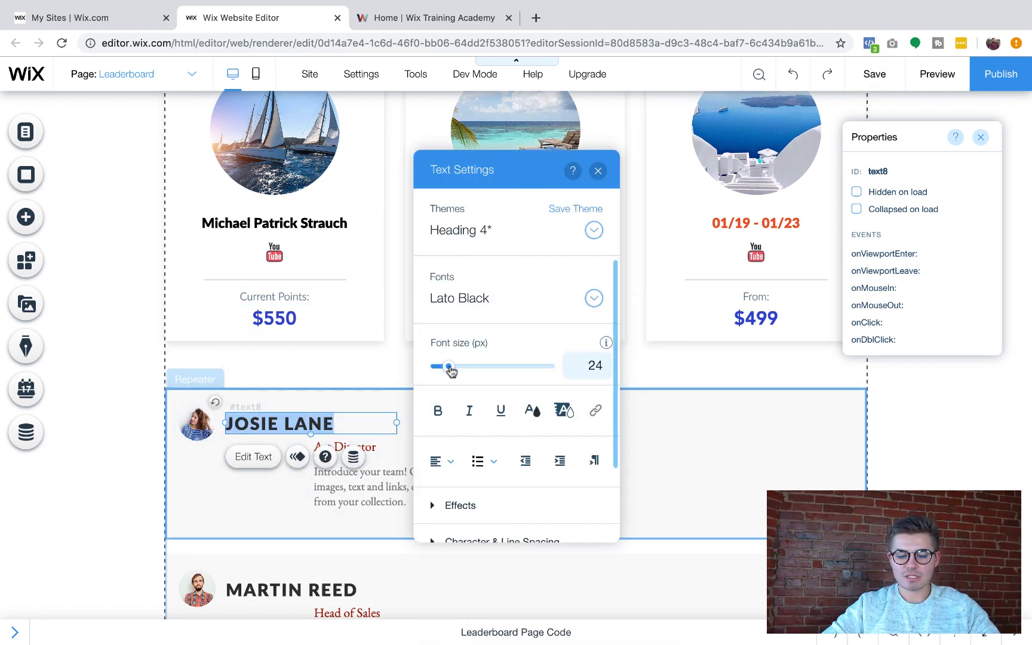
{"action": "left_click_drag", "start_coordinate": [450, 372], "coordinate": [443, 368]}
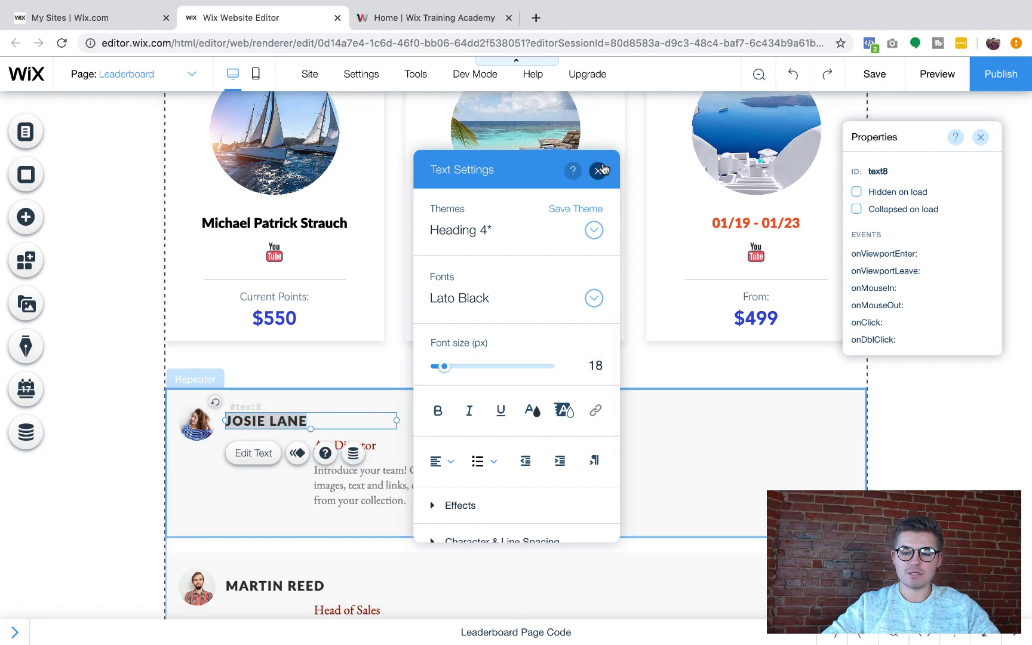
- Reduce the character spacing of the team repeater's name text
{"action": "left_click", "coordinate": [598, 171]}
{"action": "left_click", "coordinate": [302, 418]}
{"action": "scroll", "coordinate": [530, 450], "scroll_direction": "down", "scroll_amount": 2}
{"action": "left_click", "coordinate": [530, 449]}
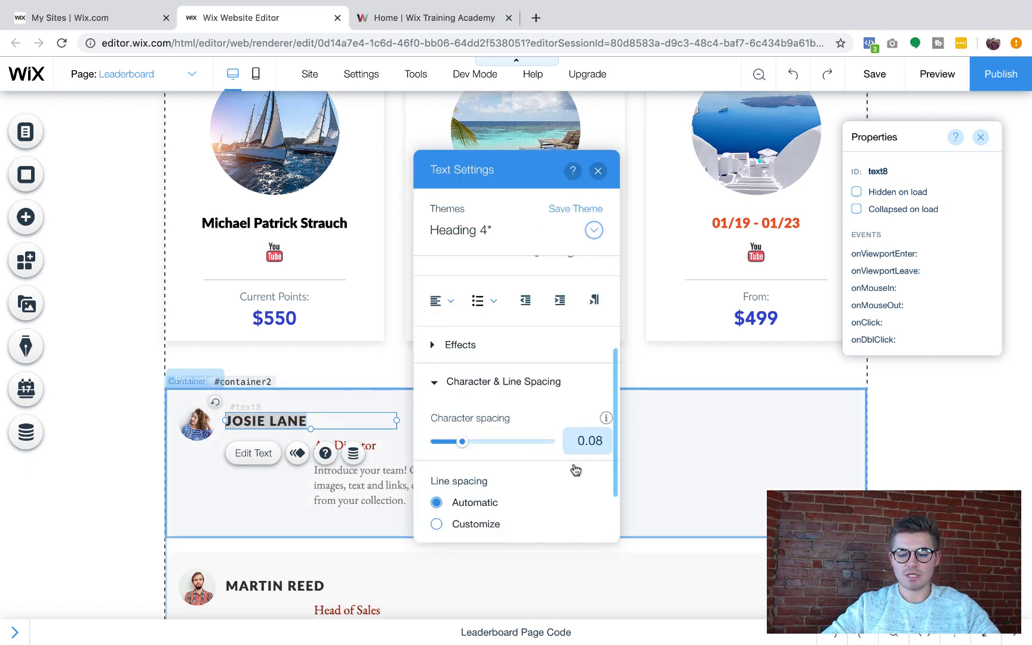
{"action": "left_click", "coordinate": [598, 170]}
- Show the editing toolbar in place of the element properties and delete the introduction paragraph from the team repeater
{"action": "left_click", "coordinate": [396, 445]}
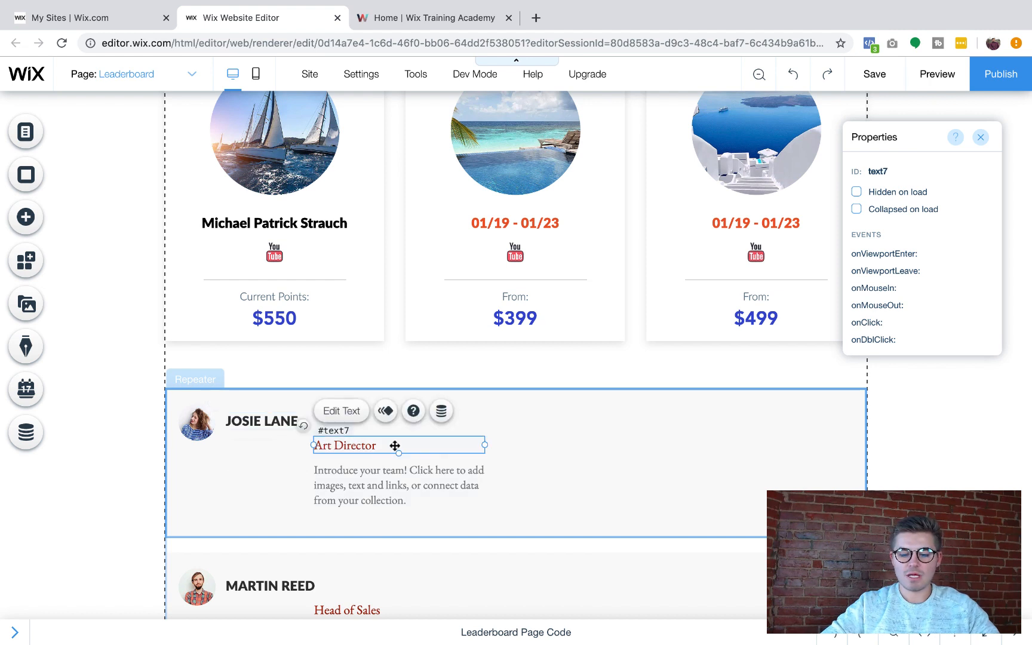
{"action": "left_click", "coordinate": [385, 491]}
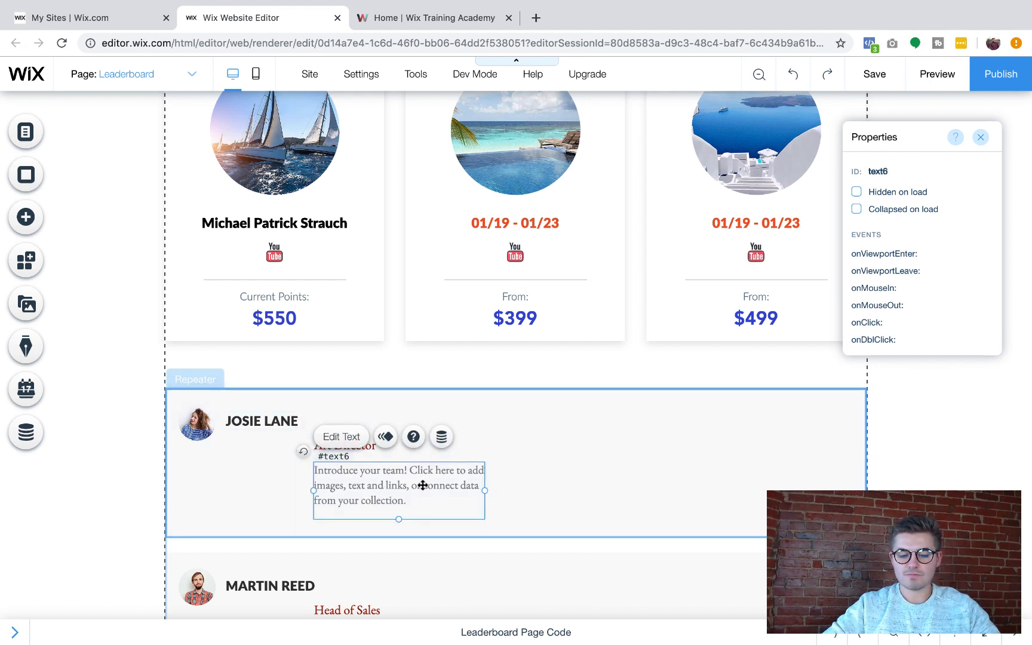
{"action": "left_click", "coordinate": [546, 435]}
{"action": "left_click", "coordinate": [397, 486]}
{"action": "mouse_move", "coordinate": [416, 74]}
{"action": "left_click", "coordinate": [416, 126]}
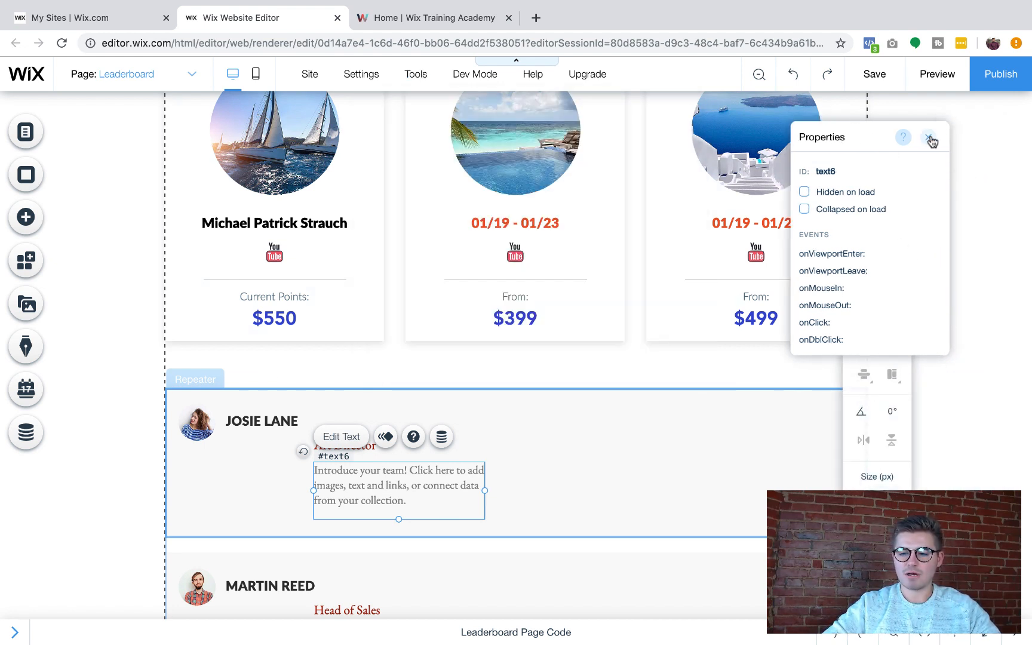
{"action": "left_click", "coordinate": [930, 138]}
{"action": "left_click", "coordinate": [942, 193]}
- Move the job title text toward the right end of the first team row and shrink the row's height to 88 px
{"action": "left_click", "coordinate": [338, 449]}
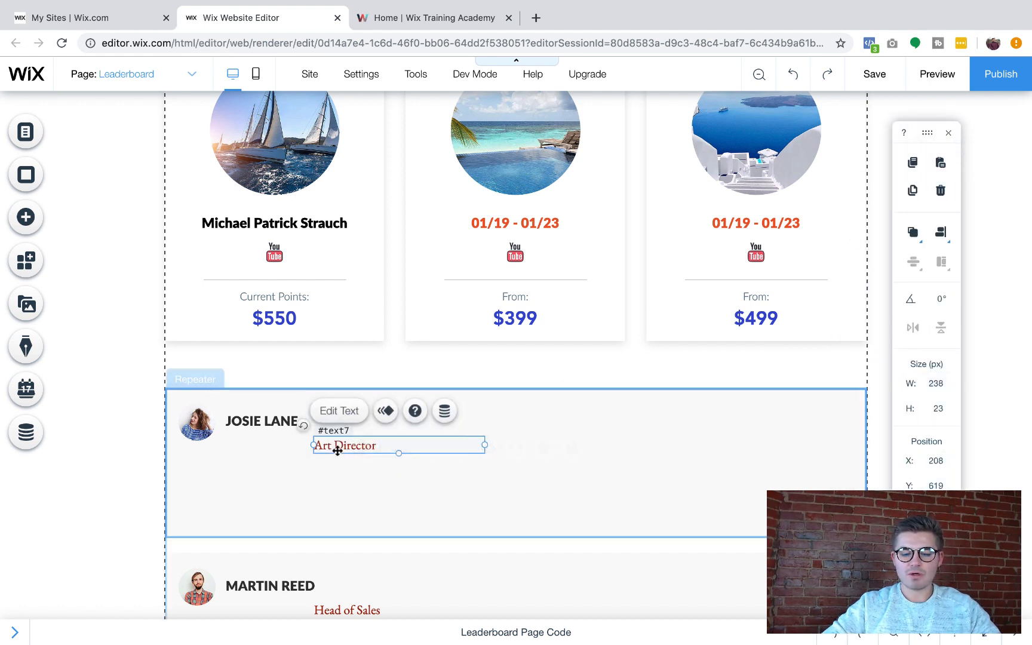
{"action": "left_click_drag", "start_coordinate": [338, 449], "coordinate": [658, 426]}
{"action": "left_click", "coordinate": [505, 508]}
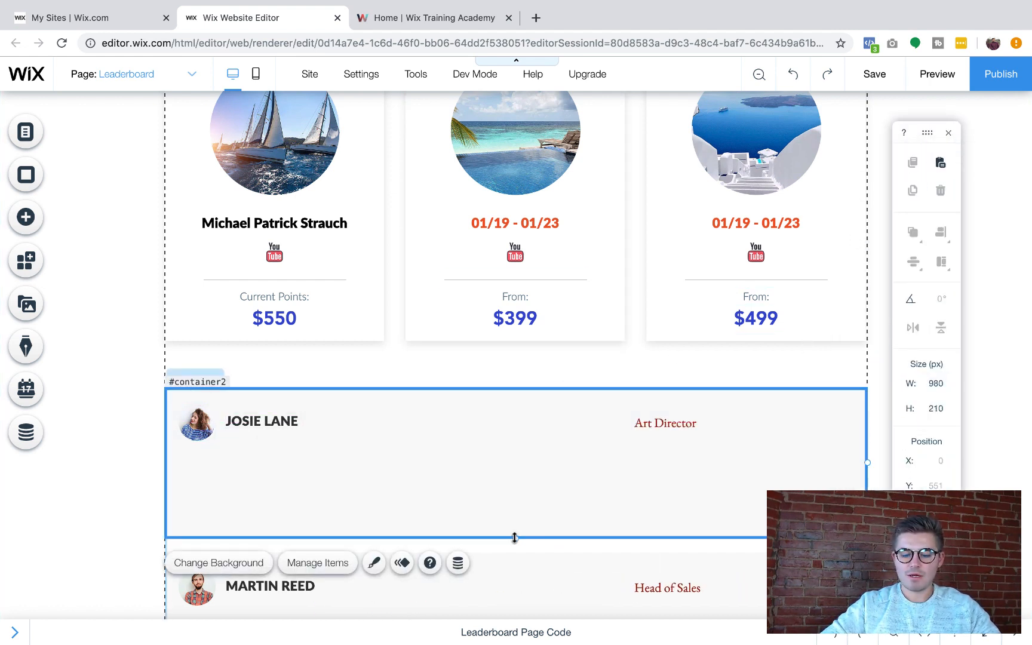
{"action": "left_click_drag", "start_coordinate": [514, 538], "coordinate": [529, 451]}
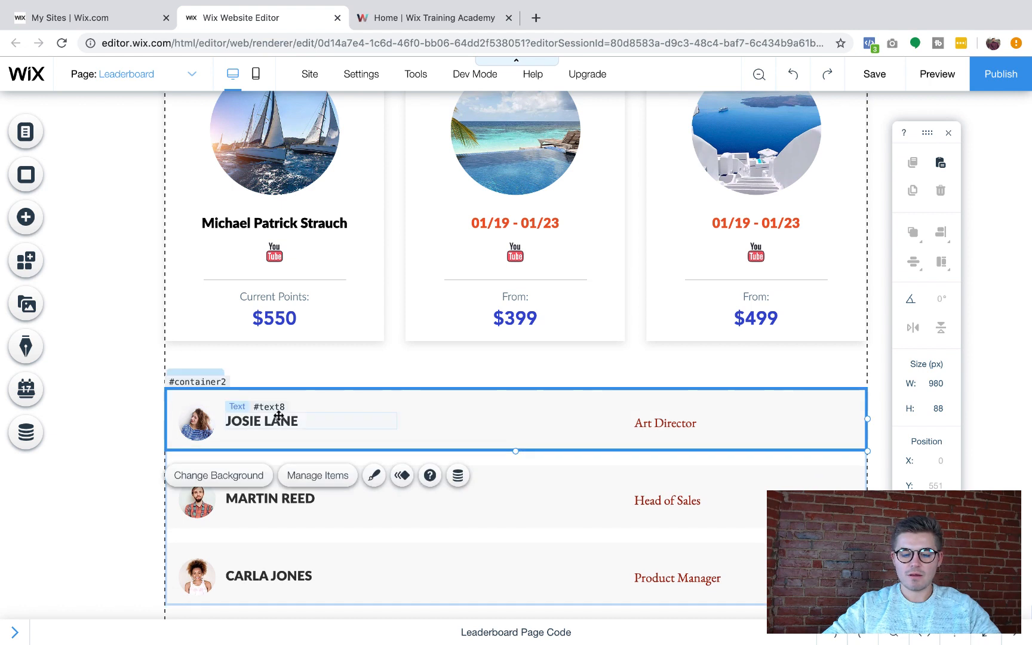
- Nudge the name text in the first team row slightly away from the profile image
{"action": "left_click_drag", "start_coordinate": [279, 416], "coordinate": [292, 413]}
{"action": "left_click", "coordinate": [196, 420]}
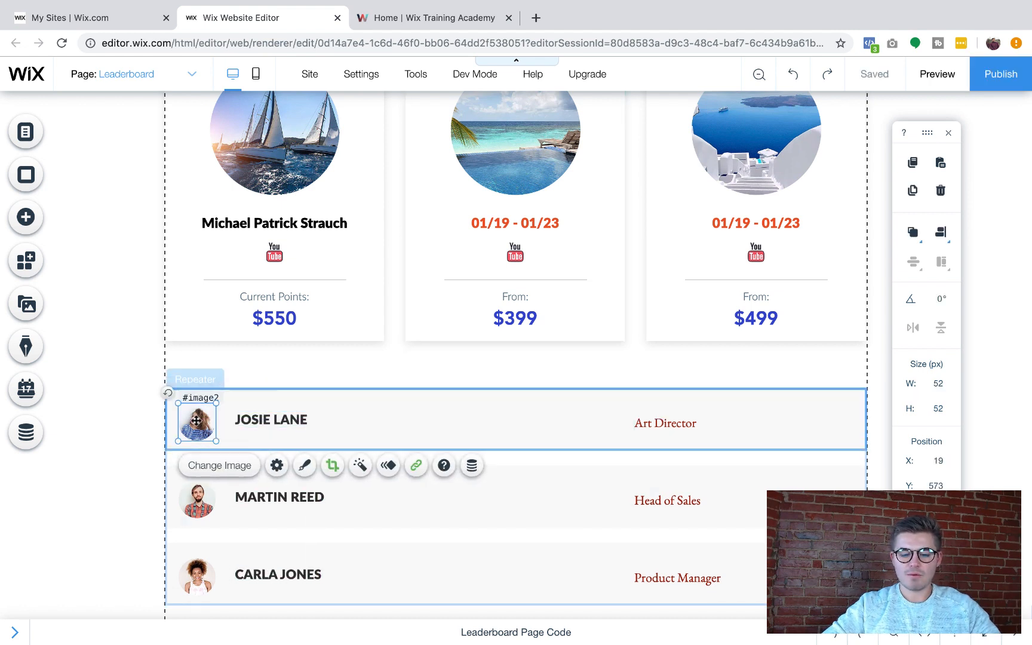
{"action": "left_click_drag", "start_coordinate": [196, 421], "coordinate": [197, 421]}
- Set the job title text in the first team row to Lato Light and replace it with "Current Points:"
{"action": "double_click", "coordinate": [694, 423]}
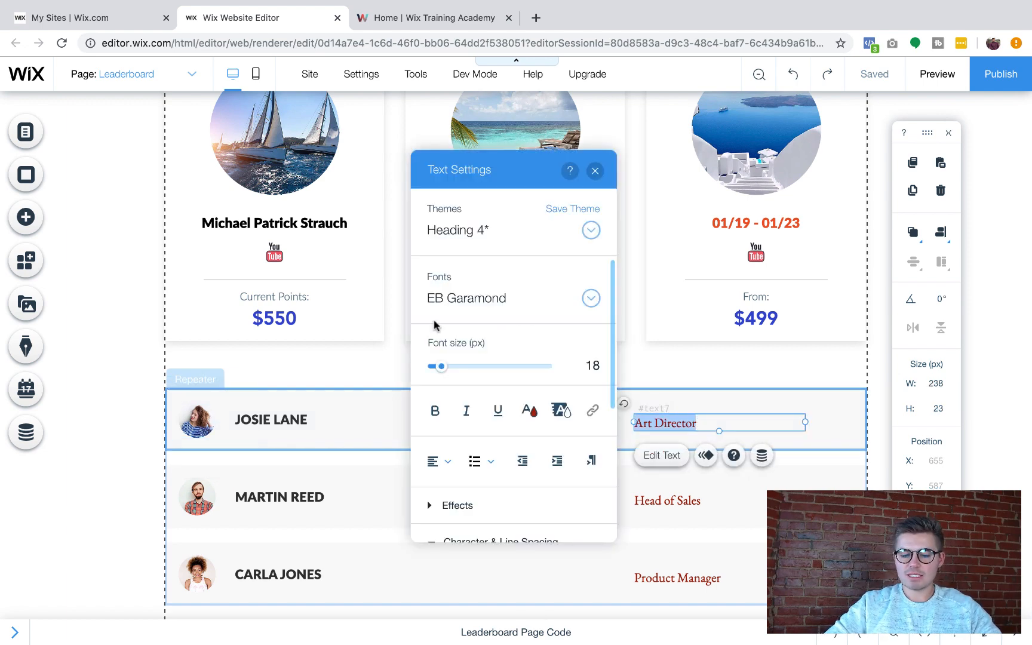
{"action": "left_click", "coordinate": [435, 313]}
{"action": "key", "text": "BackSpace"}
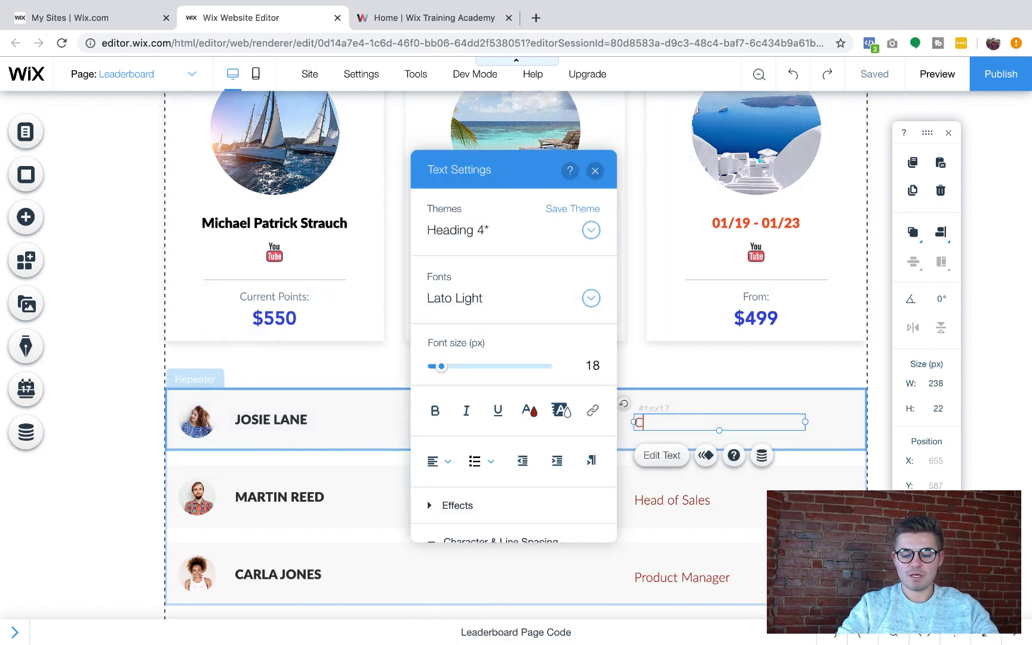
{"action": "type", "text": "Current Points:"}
{"action": "key", "text": "ctrl+a"}
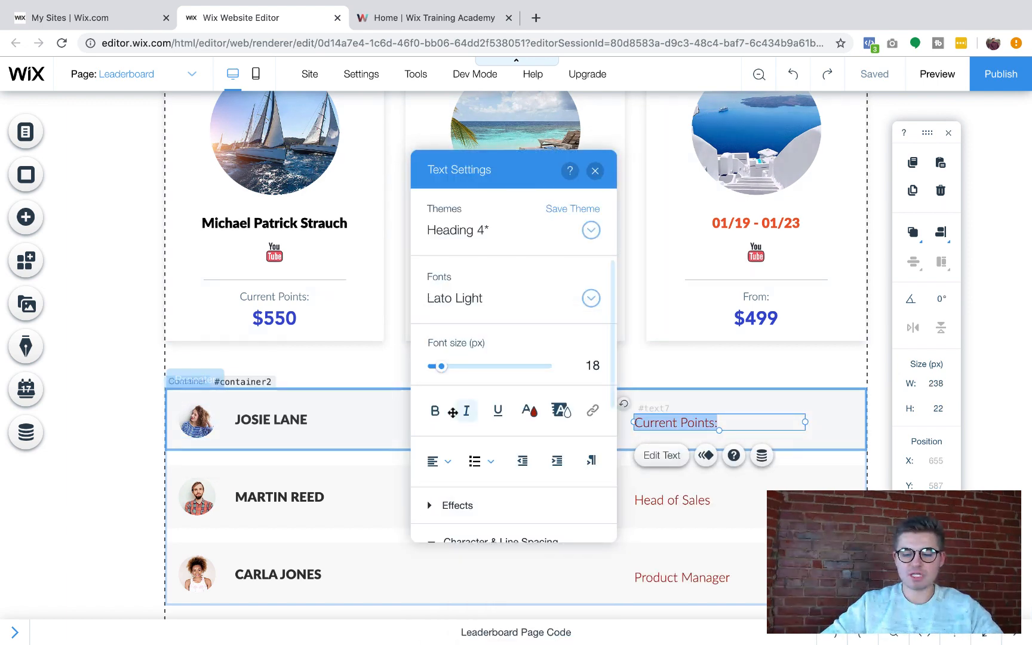
- Reduce the "Current Points:" label to 15 px and narrow its text box to about 102 px wide
{"action": "mouse_move", "coordinate": [442, 373]}
{"action": "left_mouse_down"}
{"action": "mouse_move", "coordinate": [429, 373]}
{"action": "mouse_move", "coordinate": [439, 373]}
{"action": "left_mouse_up"}
{"action": "left_click", "coordinate": [595, 172]}
{"action": "left_click_drag", "start_coordinate": [805, 422], "coordinate": [716, 423]}
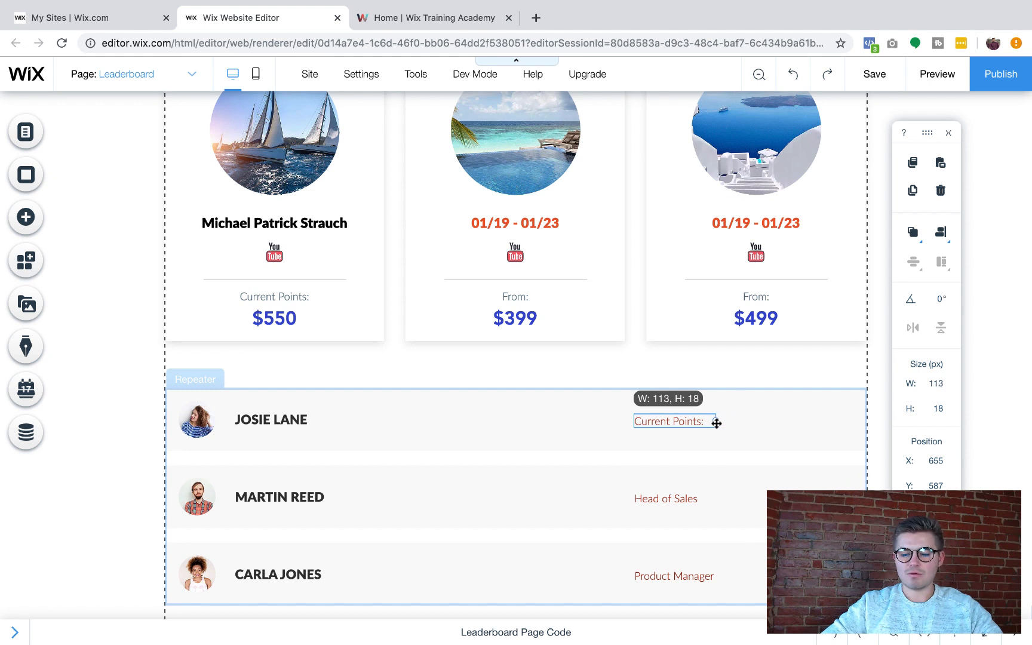
{"action": "left_click", "coordinate": [691, 420]}
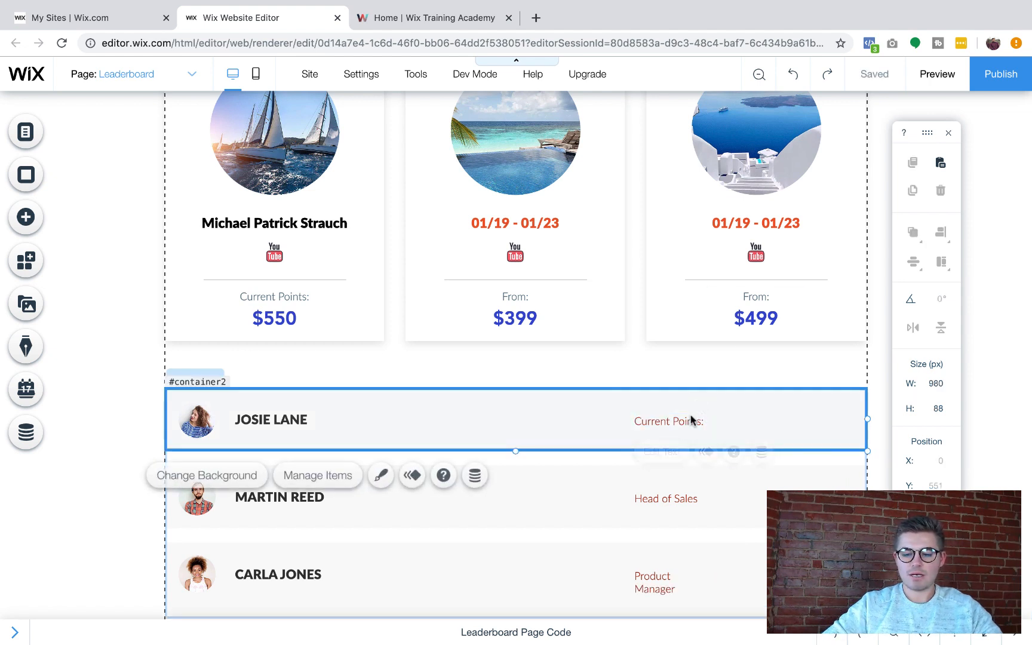
- Duplicate the "Current Points:" label, place the copy to its right in the row, and change the copy's text to 550
{"action": "left_click", "coordinate": [681, 419]}
{"action": "left_click", "coordinate": [912, 189]}
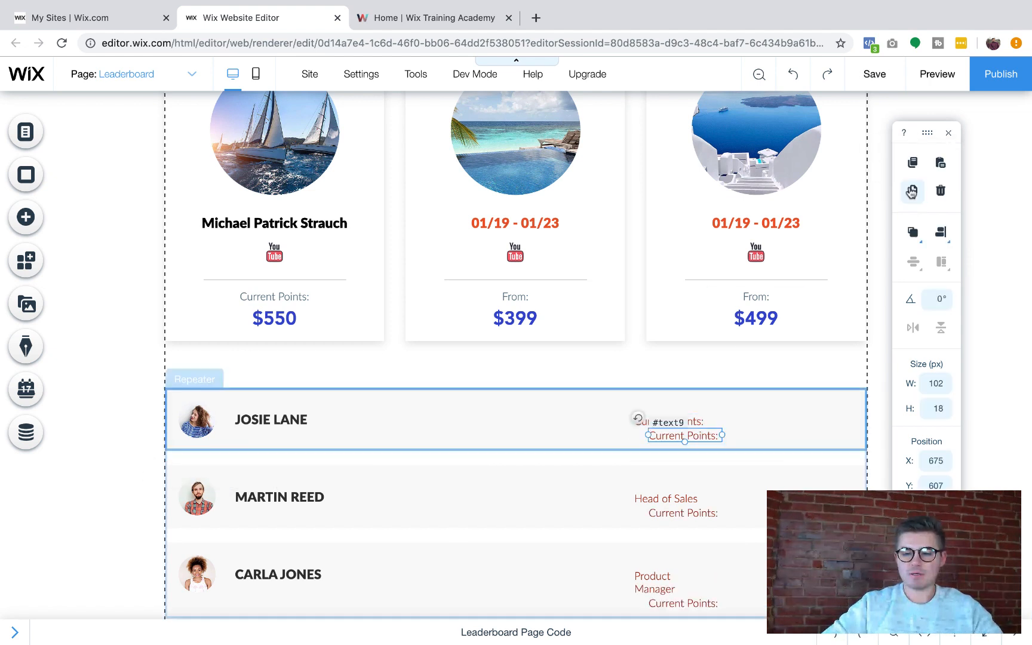
{"action": "left_click_drag", "start_coordinate": [692, 437], "coordinate": [773, 423]}
{"action": "type", "text": "550"}
- Color the team row's 550 value with the blue site color and set its font to Lato Black
{"action": "left_click", "coordinate": [673, 409]}
{"action": "left_click", "coordinate": [663, 404]}
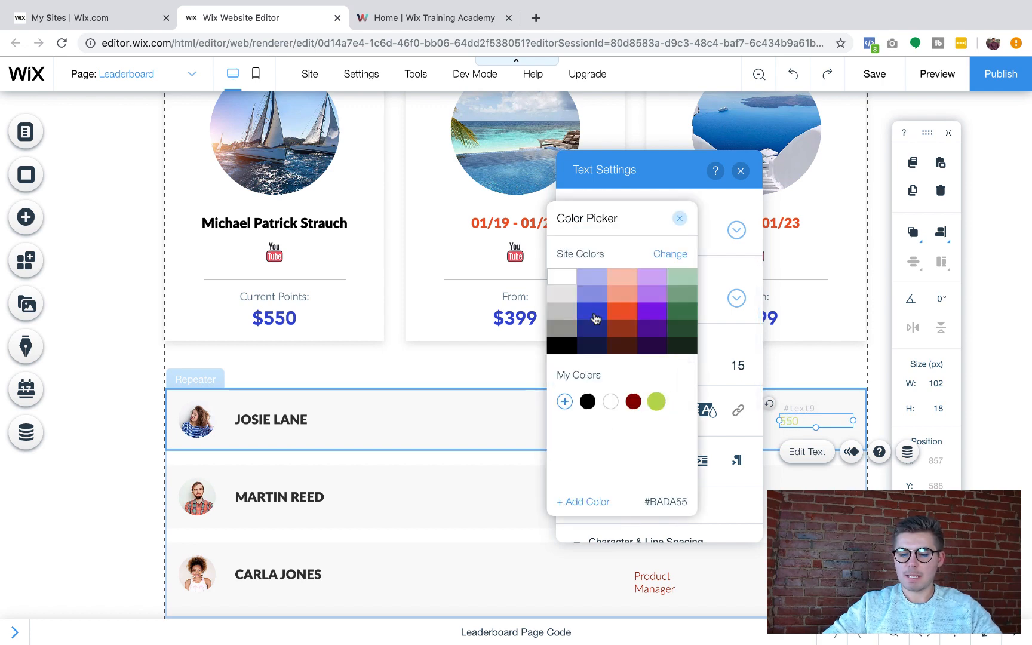
{"action": "left_click", "coordinate": [679, 220]}
{"action": "left_click", "coordinate": [623, 299]}
{"action": "scroll", "coordinate": [633, 370], "scroll_direction": "up", "scroll_amount": 3}
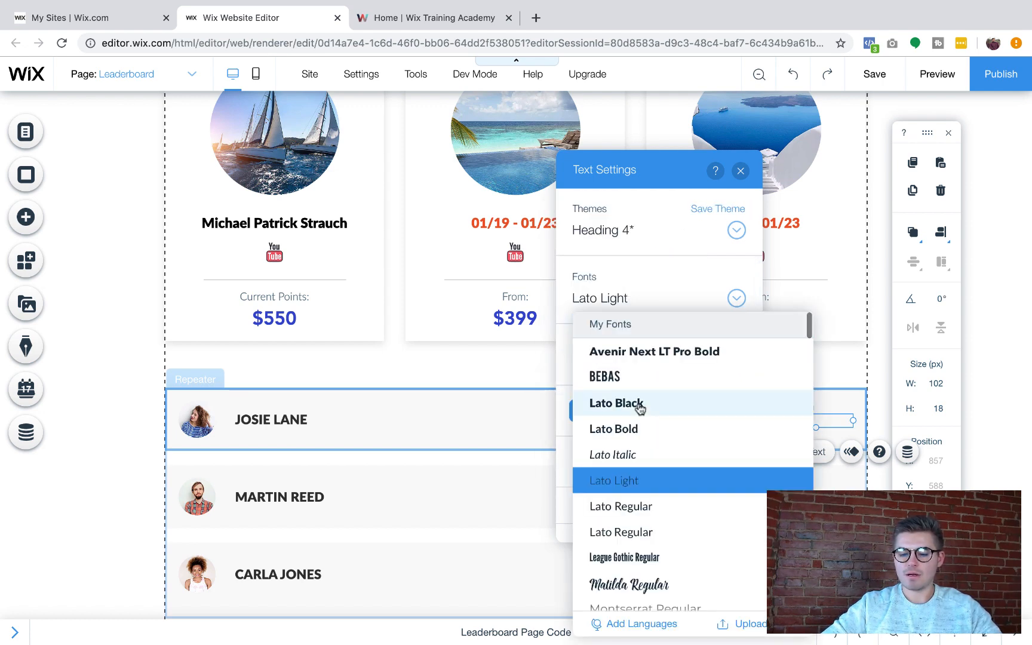
{"action": "left_click", "coordinate": [640, 404]}
{"action": "left_click", "coordinate": [741, 170]}
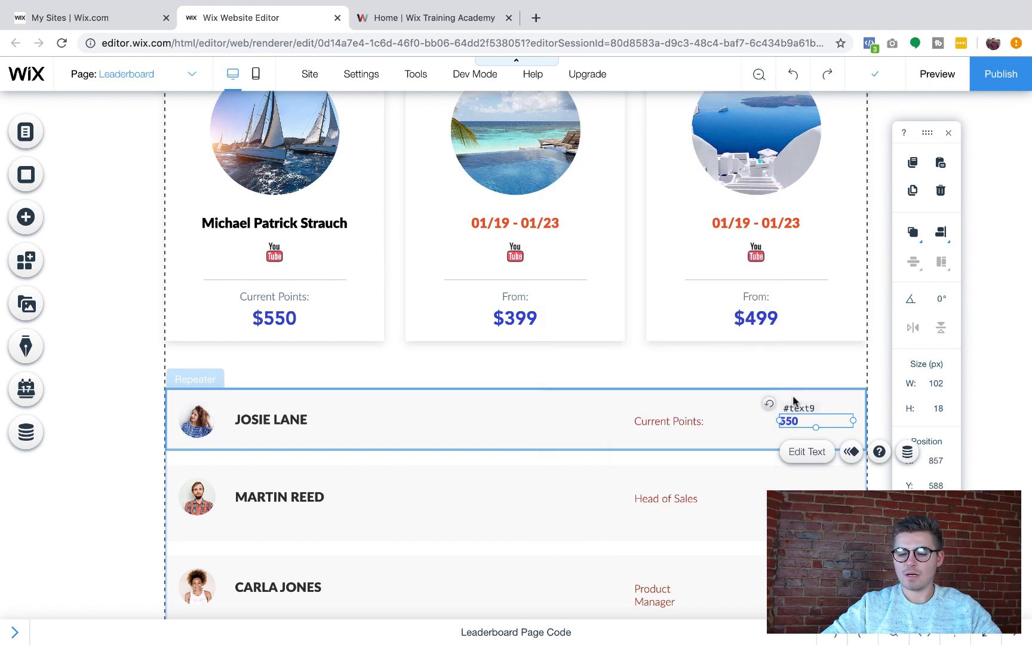
- Center the team row's 550 value in its text box and enlarge its font slightly
{"action": "double_click", "coordinate": [800, 419]}
{"action": "left_click", "coordinate": [582, 461]}
{"action": "left_click", "coordinate": [592, 485]}
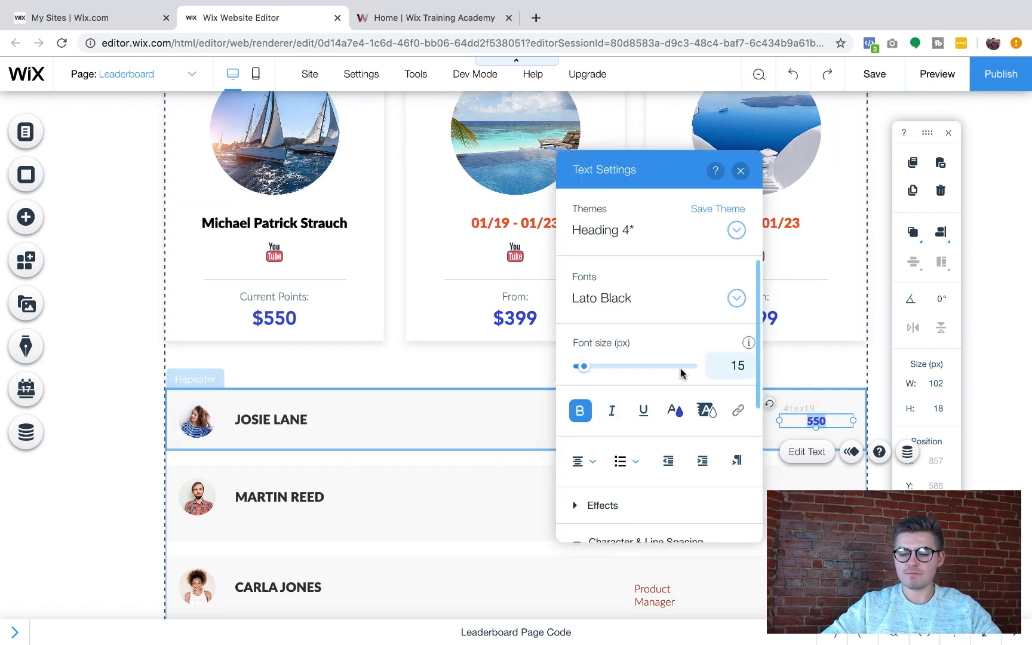
{"action": "left_click_drag", "start_coordinate": [590, 368], "coordinate": [585, 369]}
{"action": "left_click", "coordinate": [740, 170]}
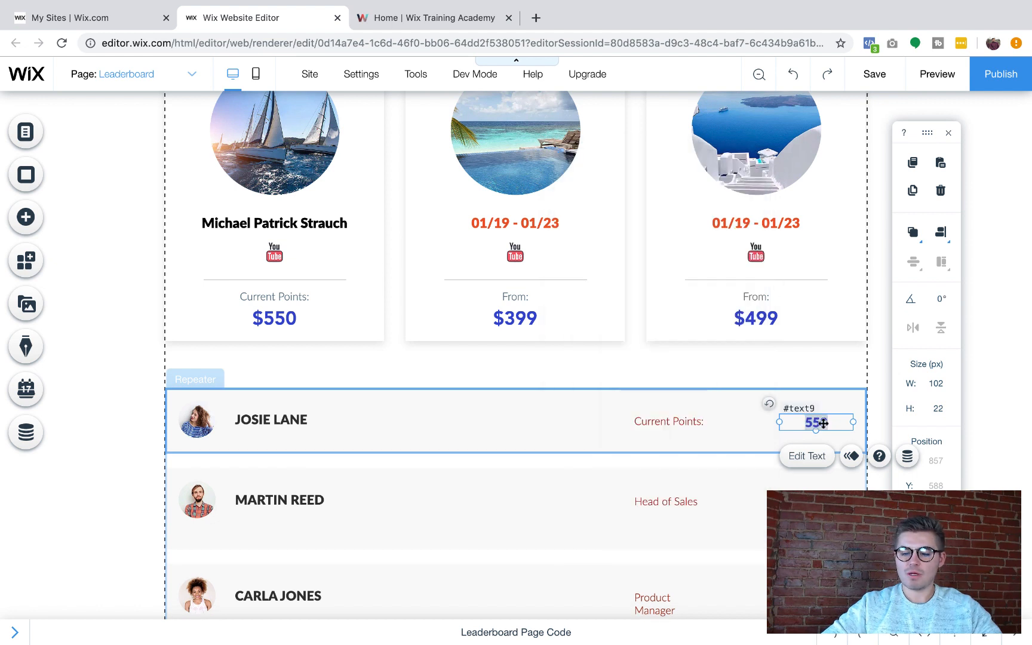
- Move the "Current Points:" label next to the 550 value and align the row's name text vertically with it
{"action": "left_click", "coordinate": [818, 414]}
{"action": "left_click_drag", "start_coordinate": [687, 421], "coordinate": [749, 420]}
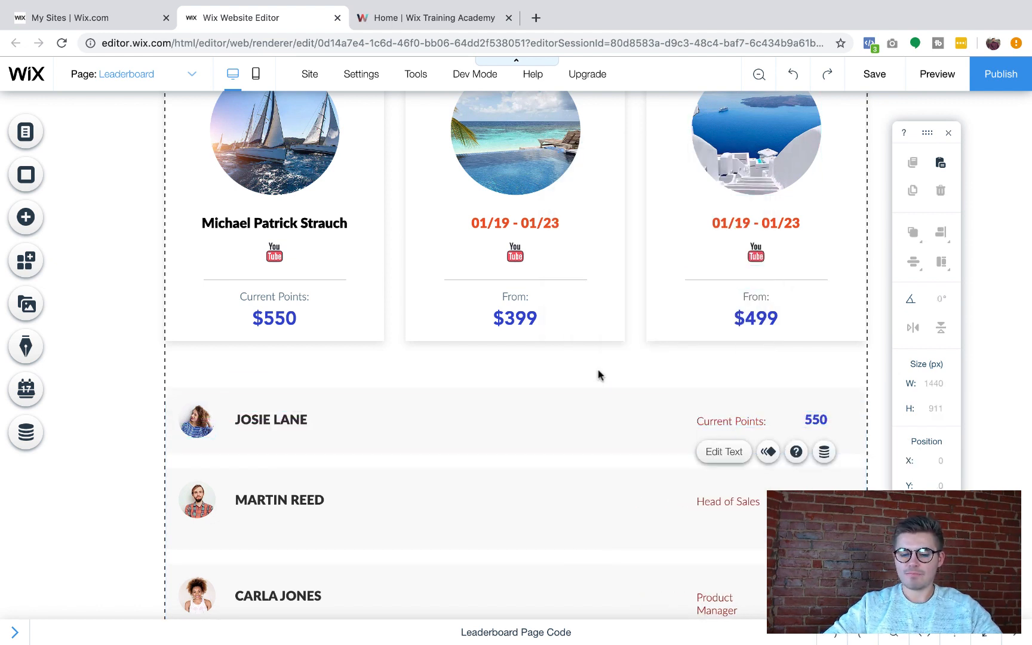
{"action": "left_click", "coordinate": [599, 371]}
{"action": "left_click", "coordinate": [272, 422]}
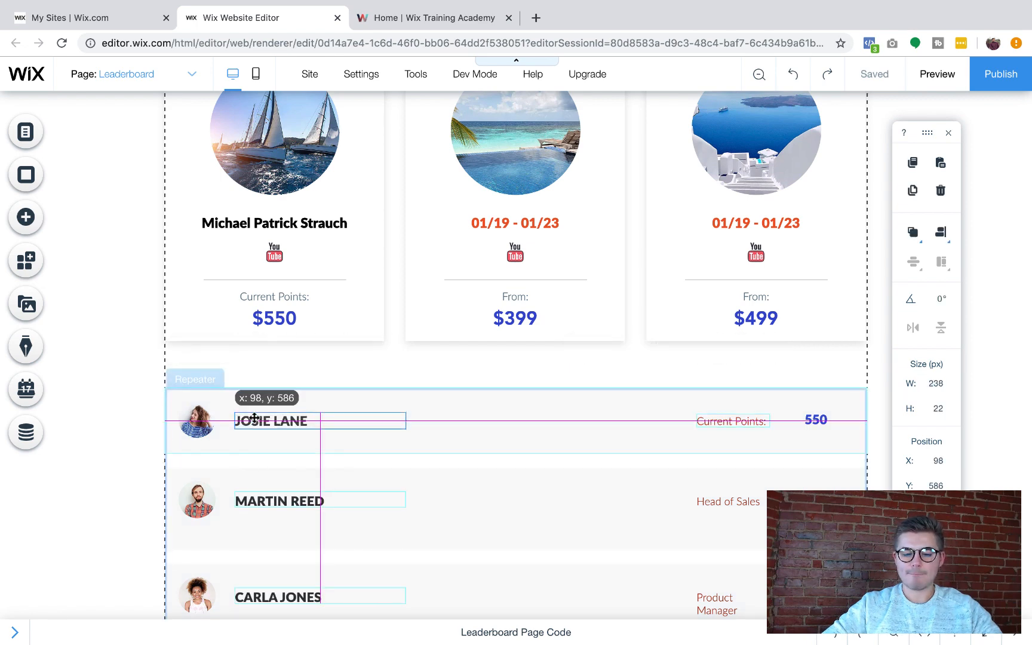
- Add the uploaded YouTube icon to the first team row between the name and the points label, and save the site
{"action": "left_click", "coordinate": [20, 219]}
{"action": "left_click", "coordinate": [358, 230]}
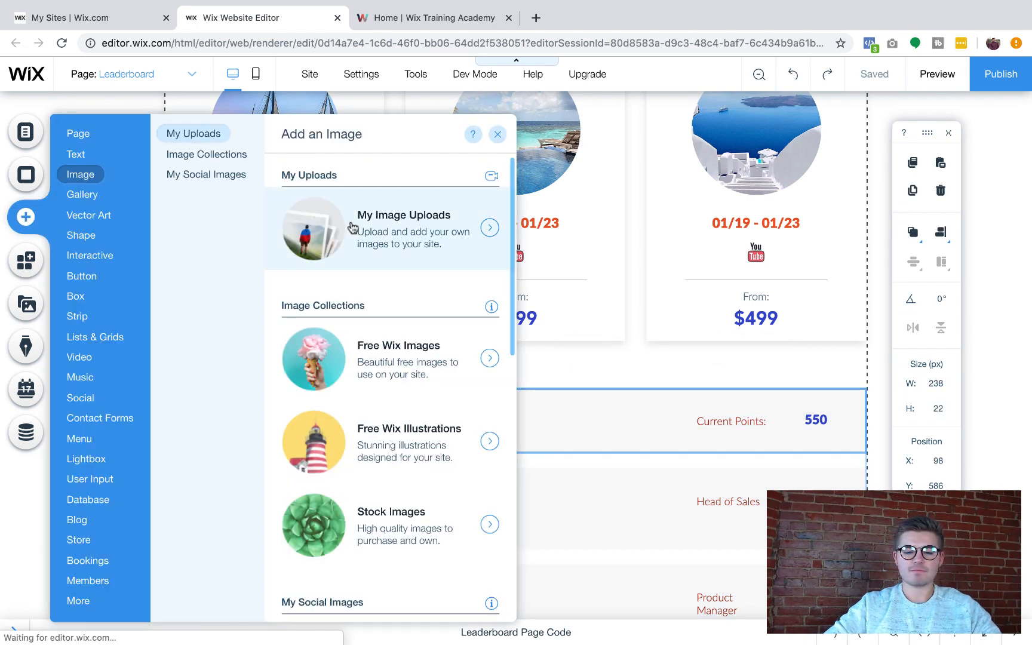
{"action": "double_click", "coordinate": [308, 284]}
{"action": "left_click_drag", "start_coordinate": [544, 370], "coordinate": [417, 419]}
{"action": "left_click", "coordinate": [119, 414]}
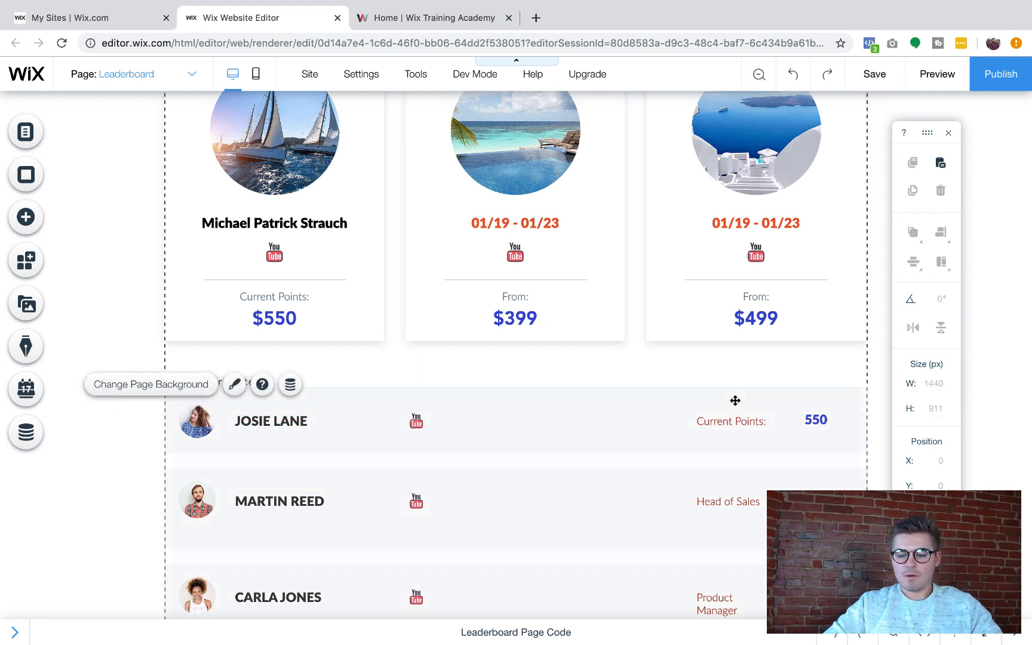
{"action": "key", "text": "ctrl+s"}
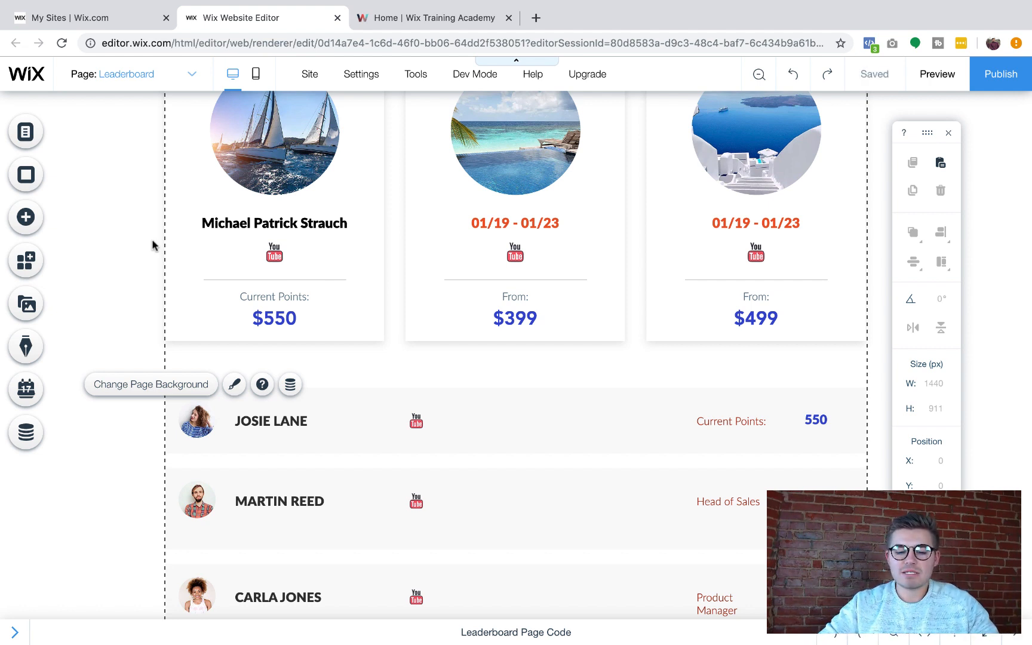
- Remove the dollar sign from the points value in the first travel card so it reads 550
{"action": "left_click", "coordinate": [261, 317]}
{"action": "left_click", "coordinate": [260, 317]}
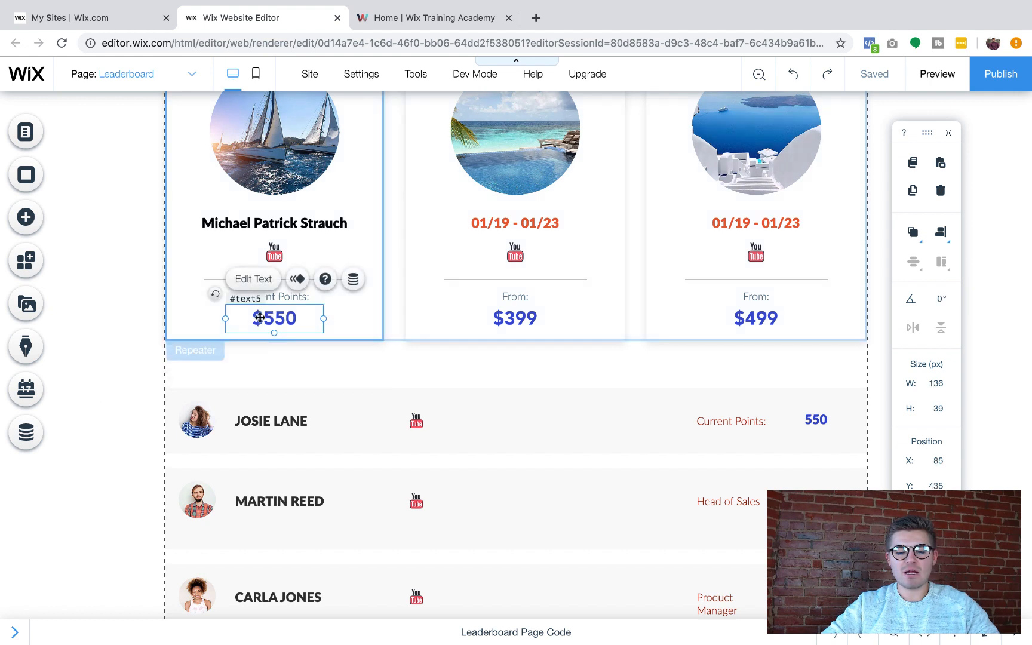
{"action": "double_click", "coordinate": [261, 317]}
{"action": "key", "text": "BackSpace"}
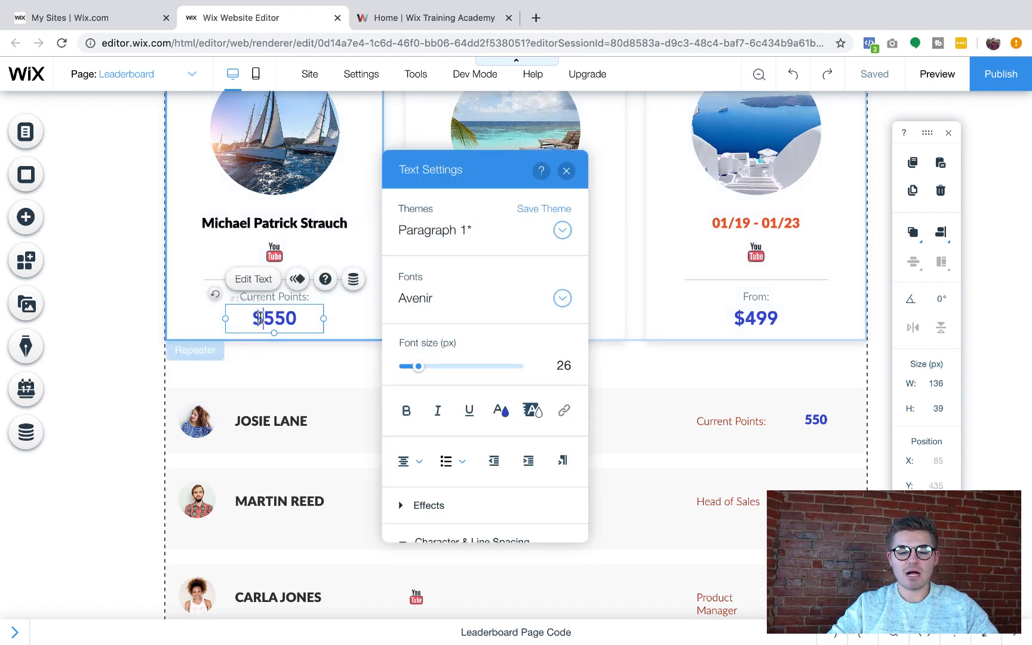
{"action": "left_click", "coordinate": [100, 355]}
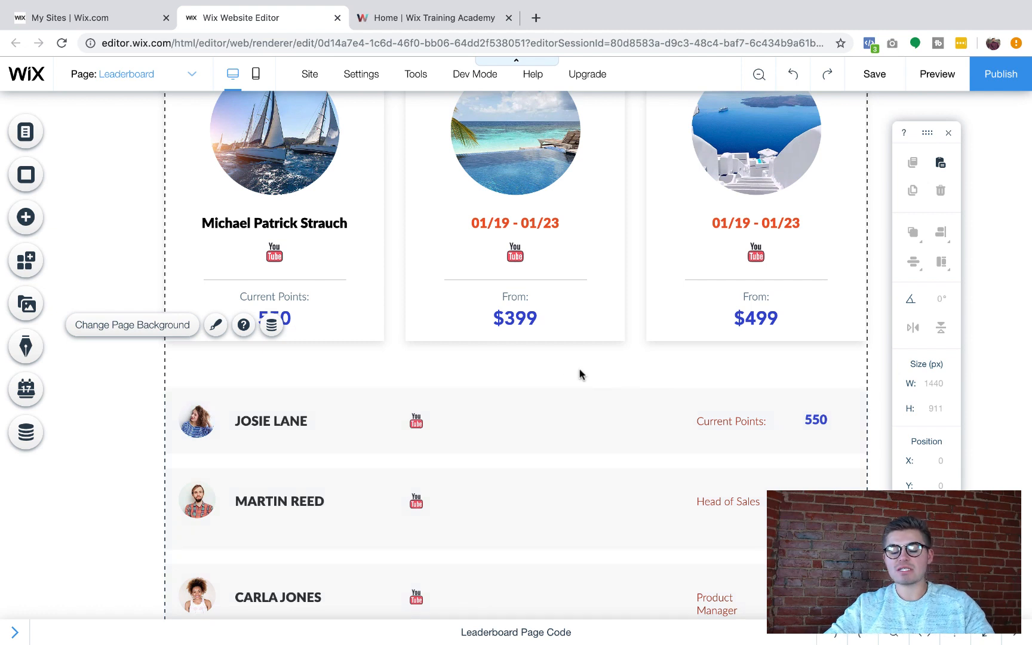
- Enable a shadow on the team repeater's row item and set its distance to 4 px
{"action": "left_click", "coordinate": [532, 415]}
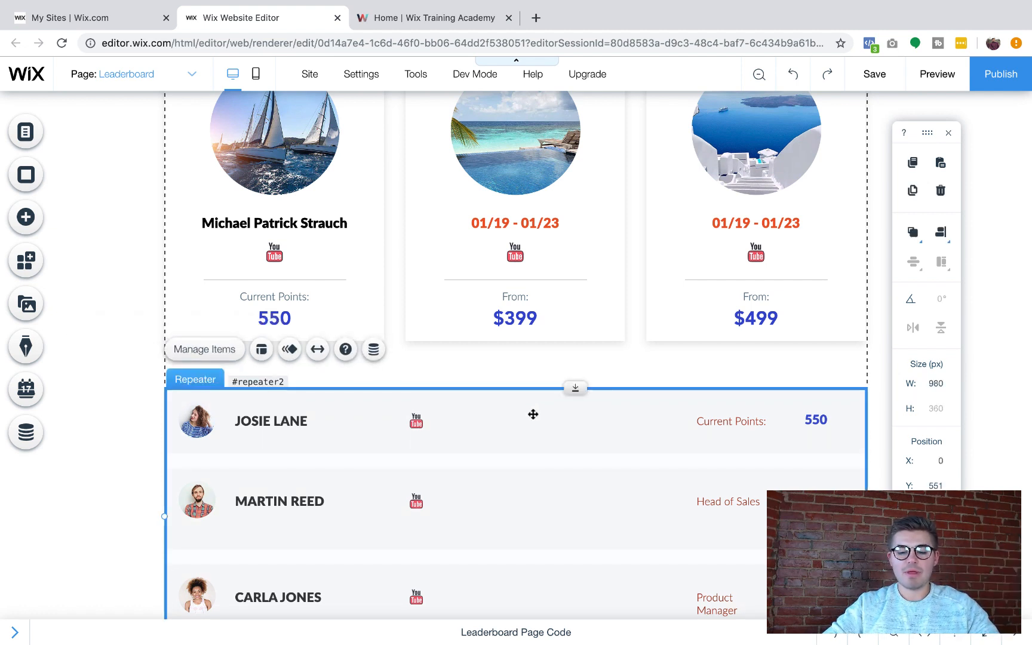
{"action": "left_click", "coordinate": [517, 427]}
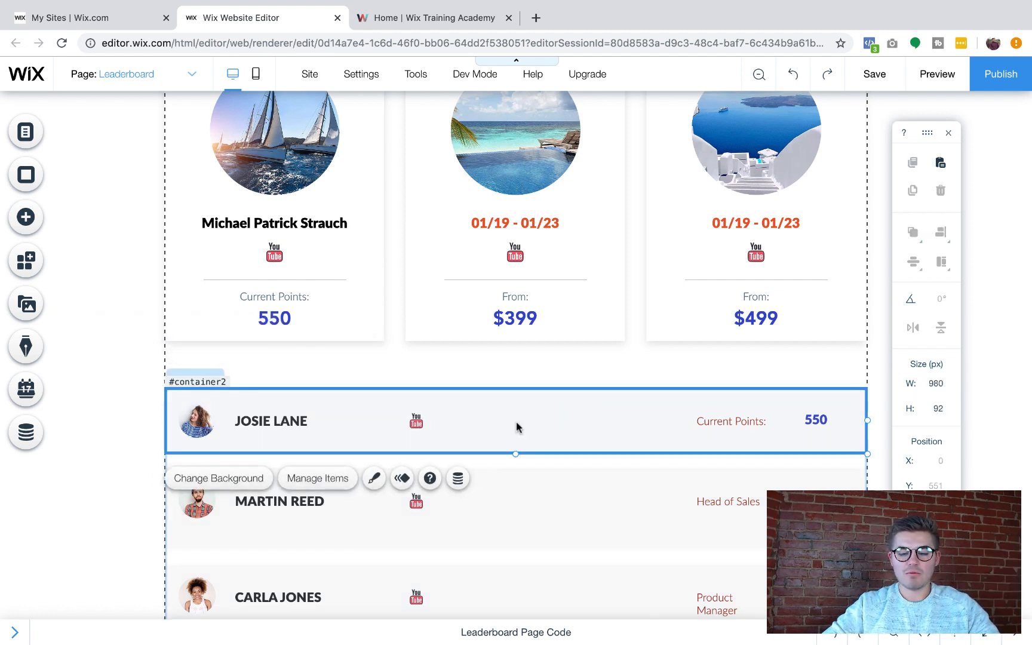
{"action": "left_click", "coordinate": [375, 478]}
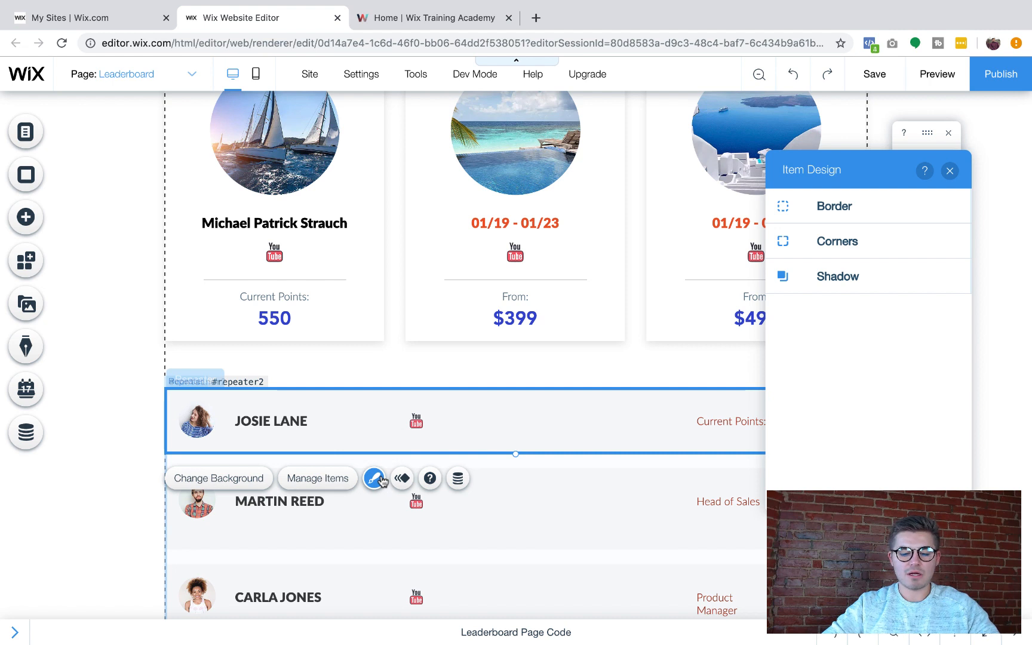
{"action": "left_click", "coordinate": [917, 279]}
{"action": "left_click", "coordinate": [938, 248]}
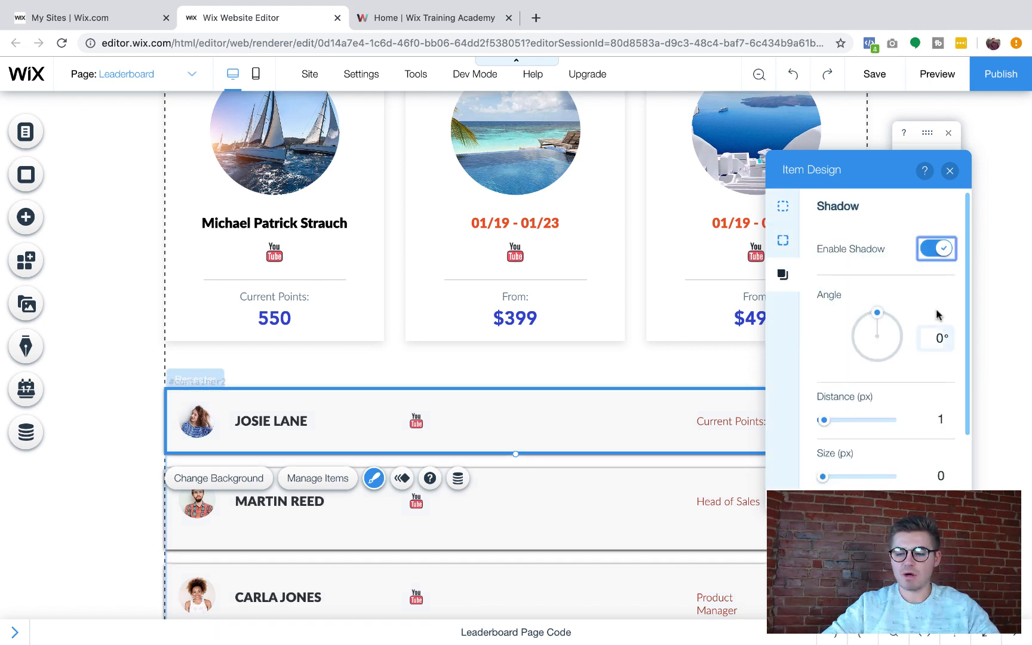
{"action": "left_click", "coordinate": [942, 418]}
{"action": "type", "text": "4"}
- Set the row shadow's blur to 10 and lower its opacity
{"action": "scroll", "coordinate": [923, 451], "scroll_direction": "down", "scroll_amount": 3}
{"action": "left_click", "coordinate": [933, 434]}
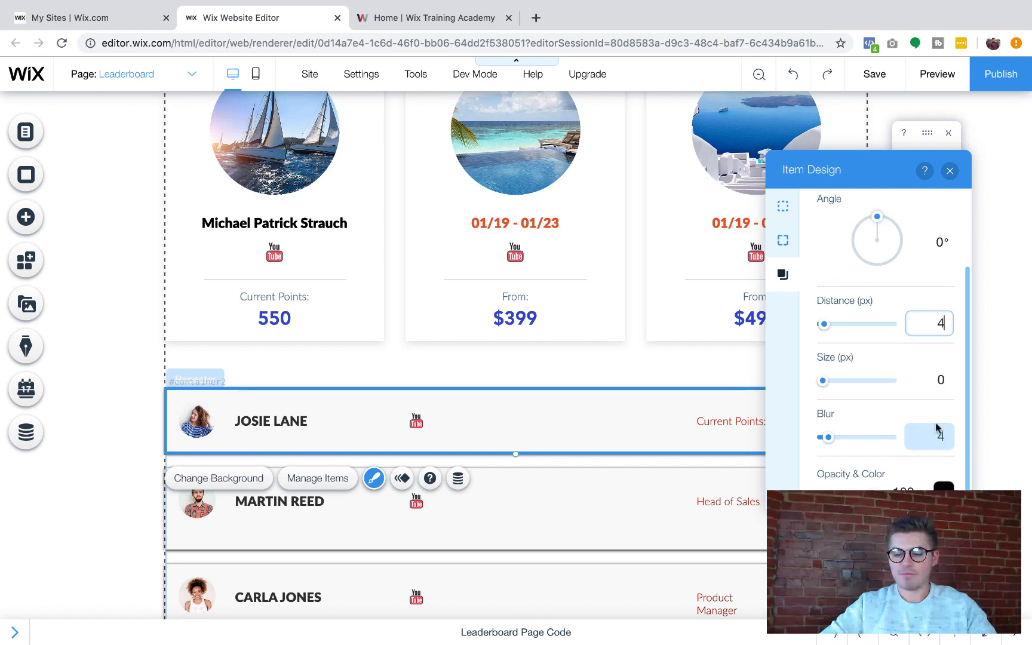
{"action": "type", "text": "4"}
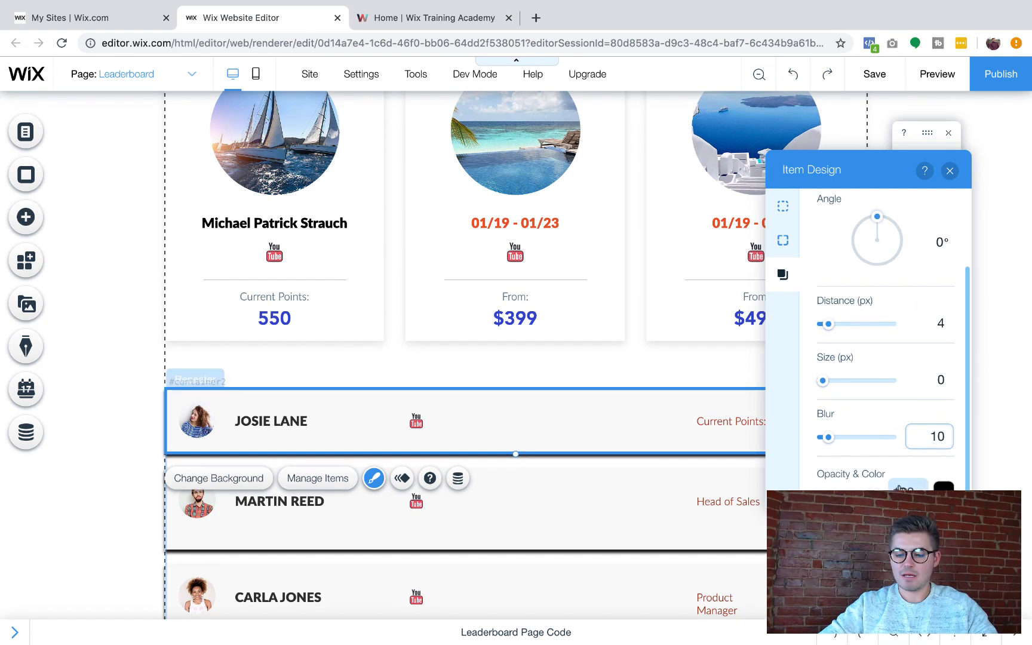
{"action": "left_click", "coordinate": [900, 487]}
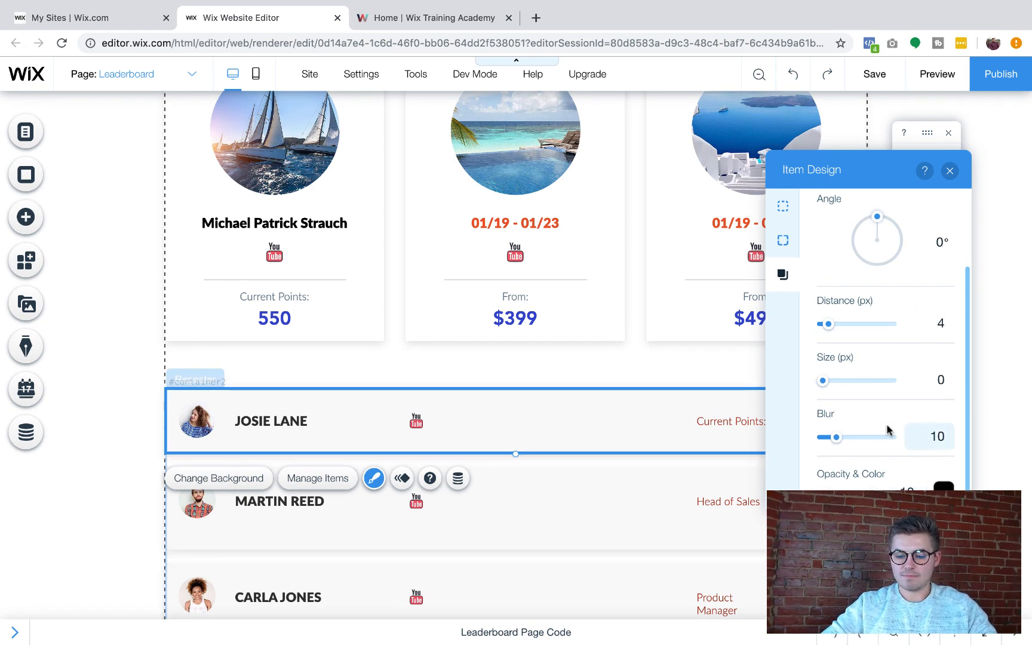
- Review the corner and border settings of the first team row and close its design options
{"action": "left_click", "coordinate": [783, 239]}
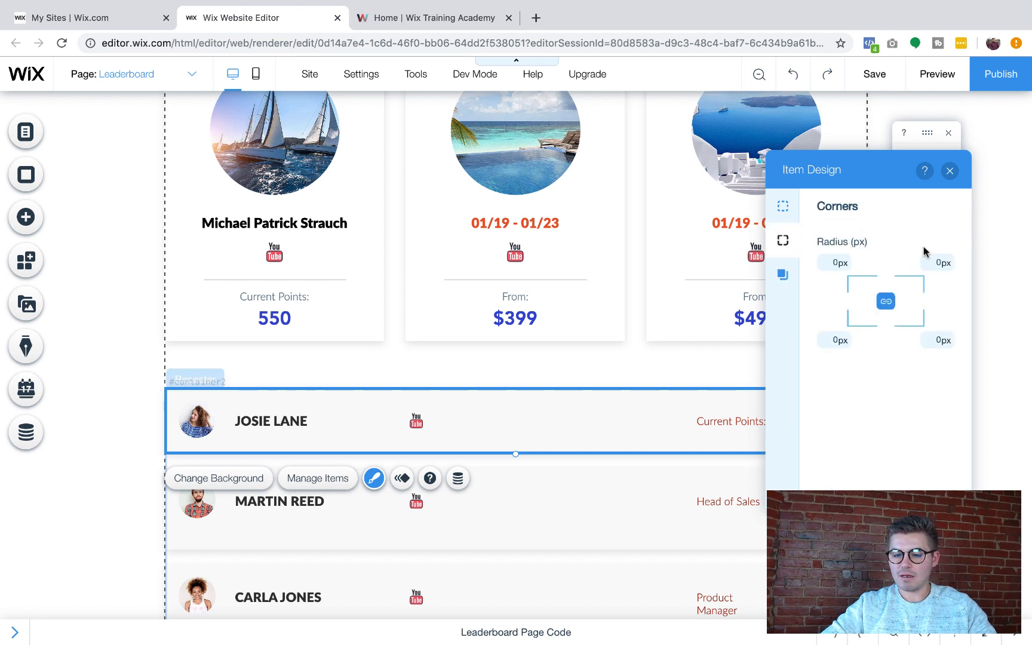
{"action": "left_click", "coordinate": [783, 206]}
{"action": "left_click_drag", "start_coordinate": [874, 260], "coordinate": [754, 266]}
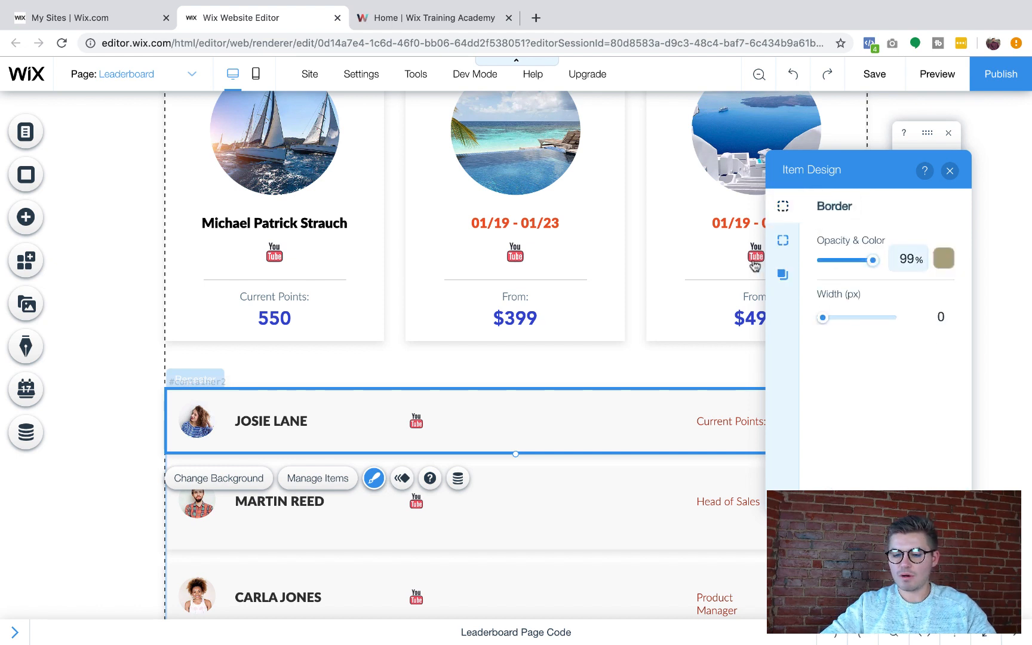
{"action": "left_click", "coordinate": [950, 172]}
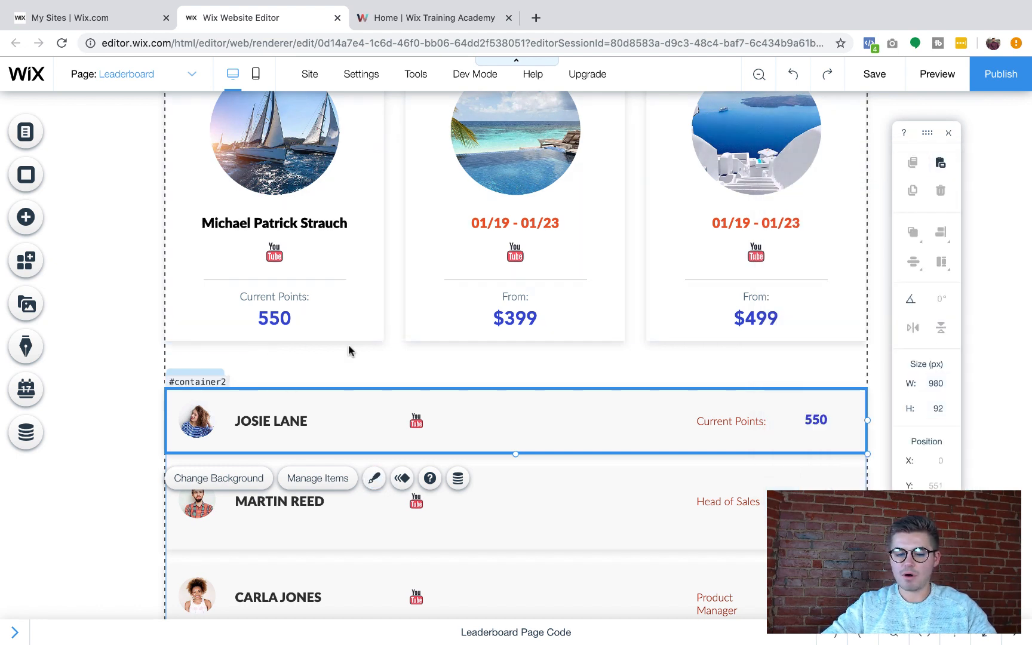
- Set the background colour of the team repeater's first row to white and save the site
{"action": "left_click", "coordinate": [120, 390]}
{"action": "left_click", "coordinate": [567, 418]}
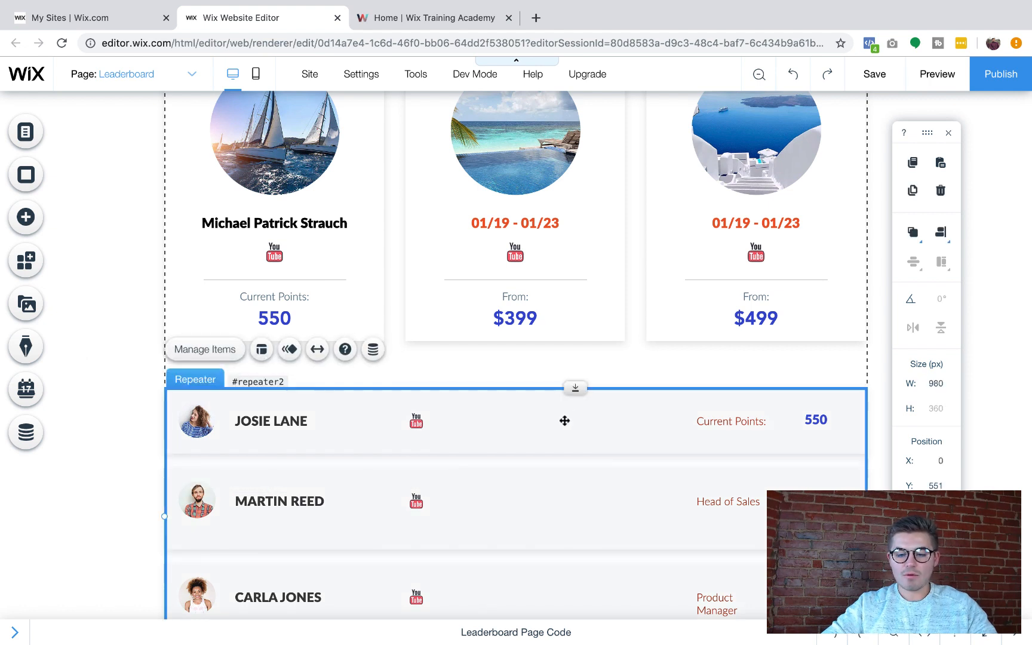
{"action": "left_click", "coordinate": [564, 421]}
{"action": "left_click", "coordinate": [219, 481]}
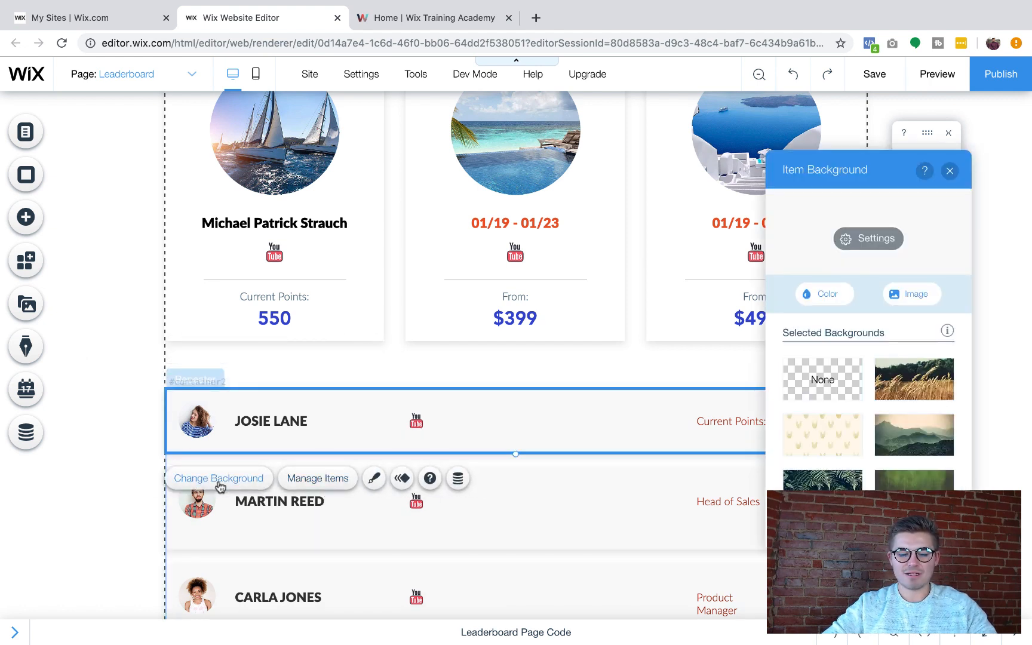
{"action": "left_click", "coordinate": [815, 294]}
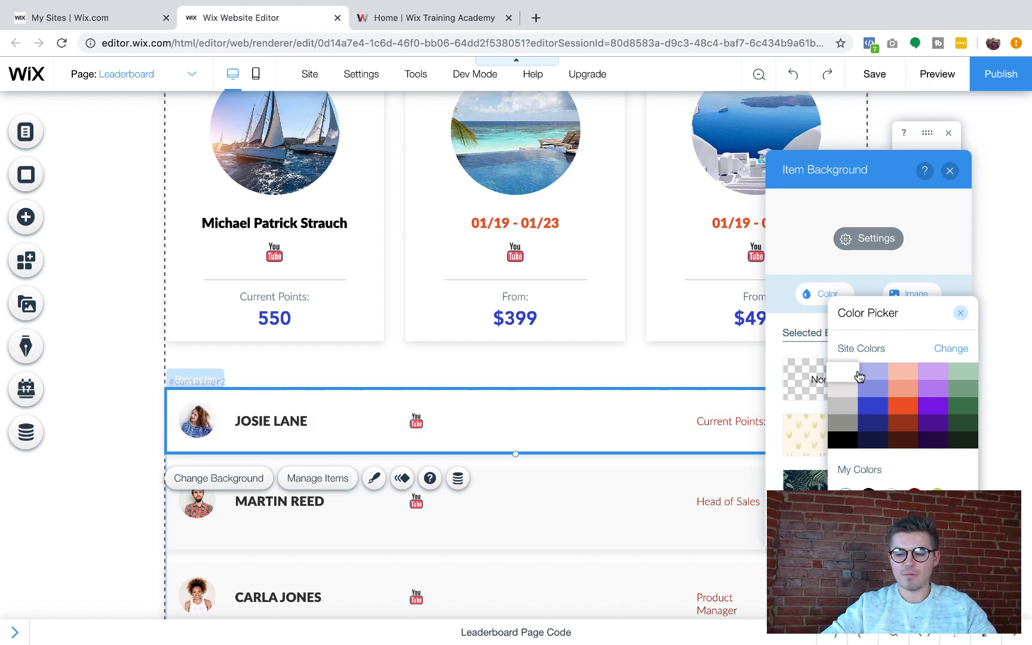
{"action": "left_click", "coordinate": [960, 313]}
{"action": "left_click", "coordinate": [950, 172]}
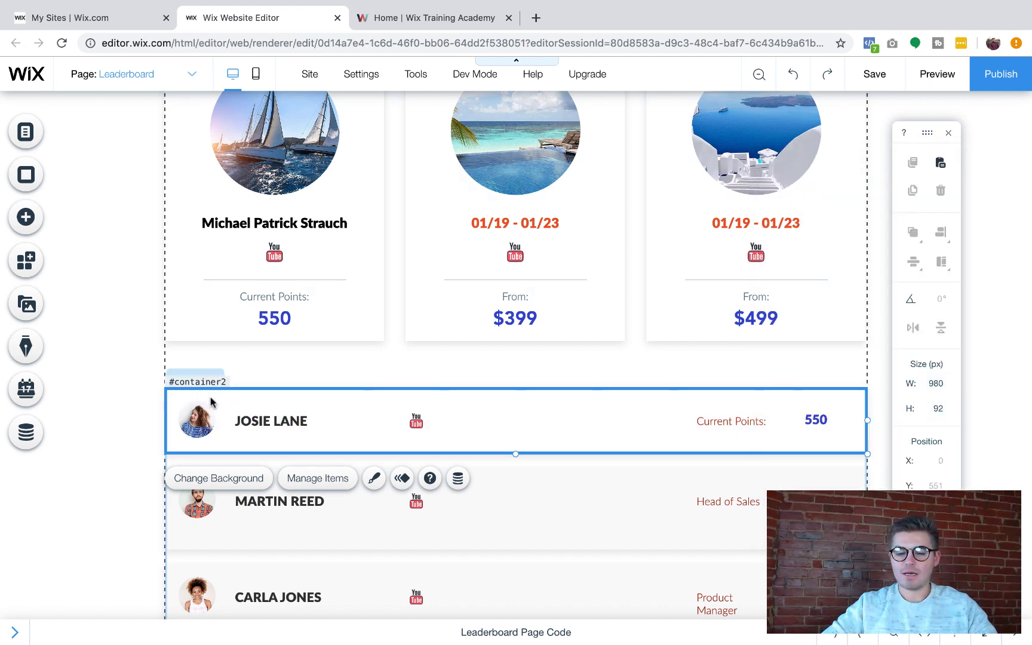
{"action": "left_click", "coordinate": [92, 403]}
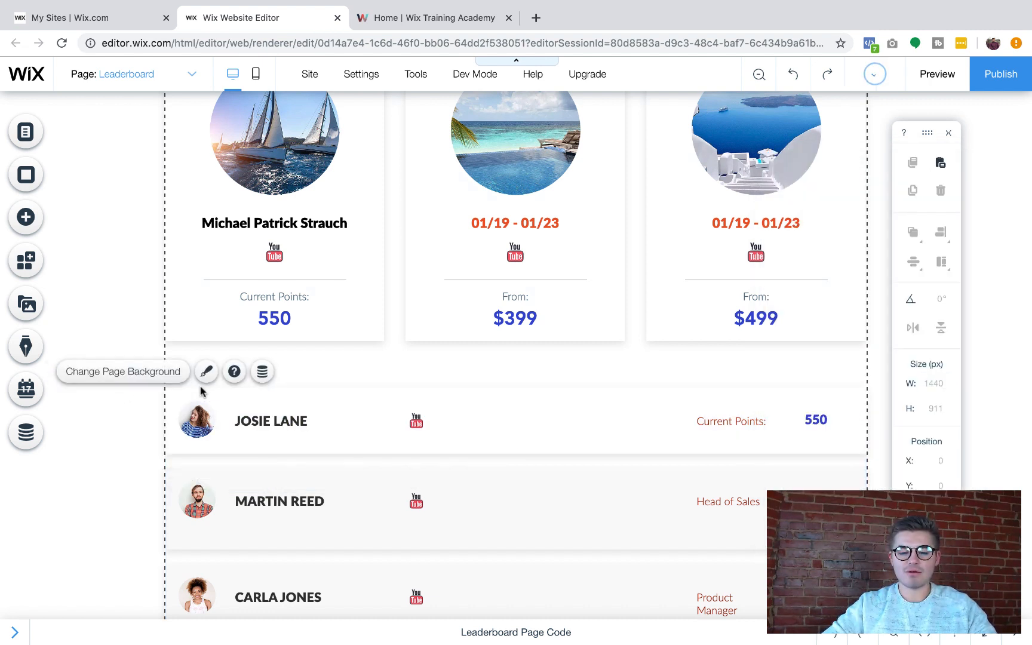
{"action": "left_click", "coordinate": [553, 415]}
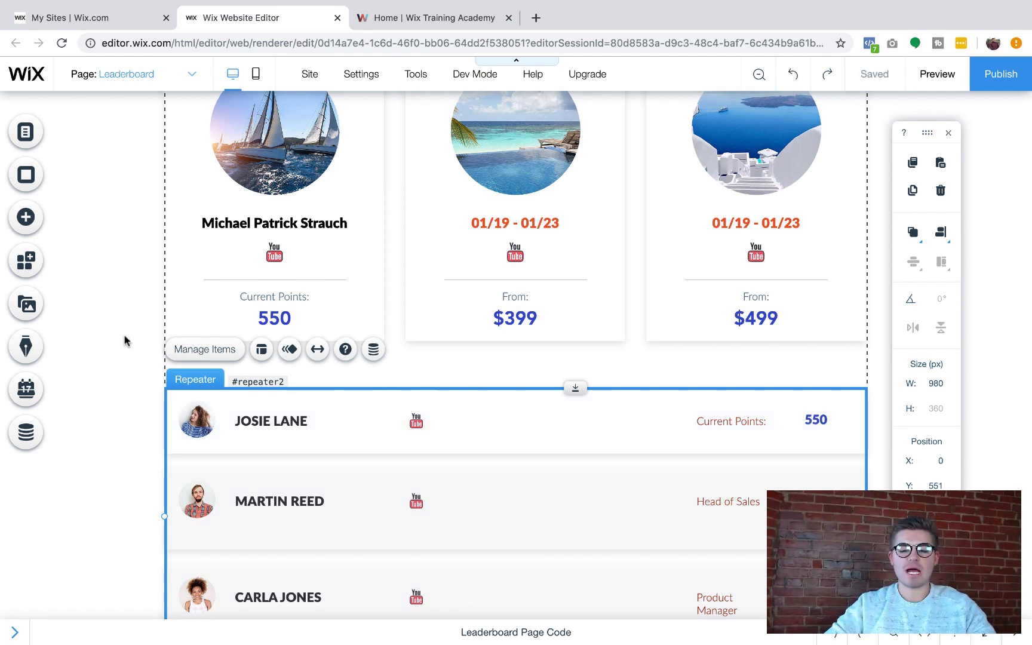
- Add a dataset element to the page and move it into the empty margin beside the first card
{"action": "scroll", "coordinate": [124, 340], "scroll_direction": "up", "scroll_amount": 2}
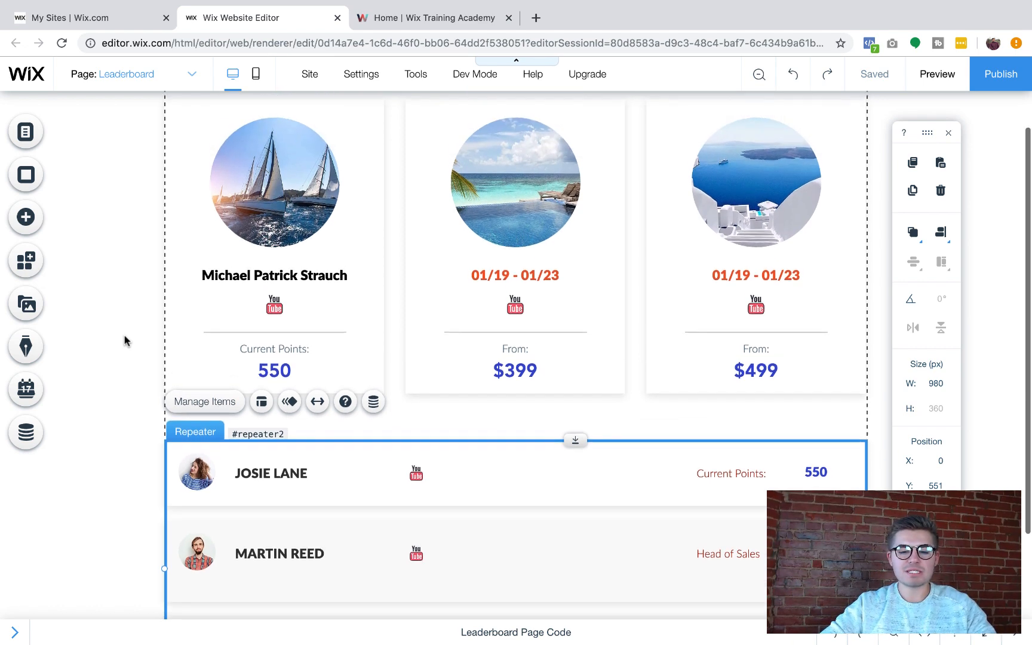
{"action": "scroll", "coordinate": [123, 340], "scroll_direction": "up", "scroll_amount": 2}
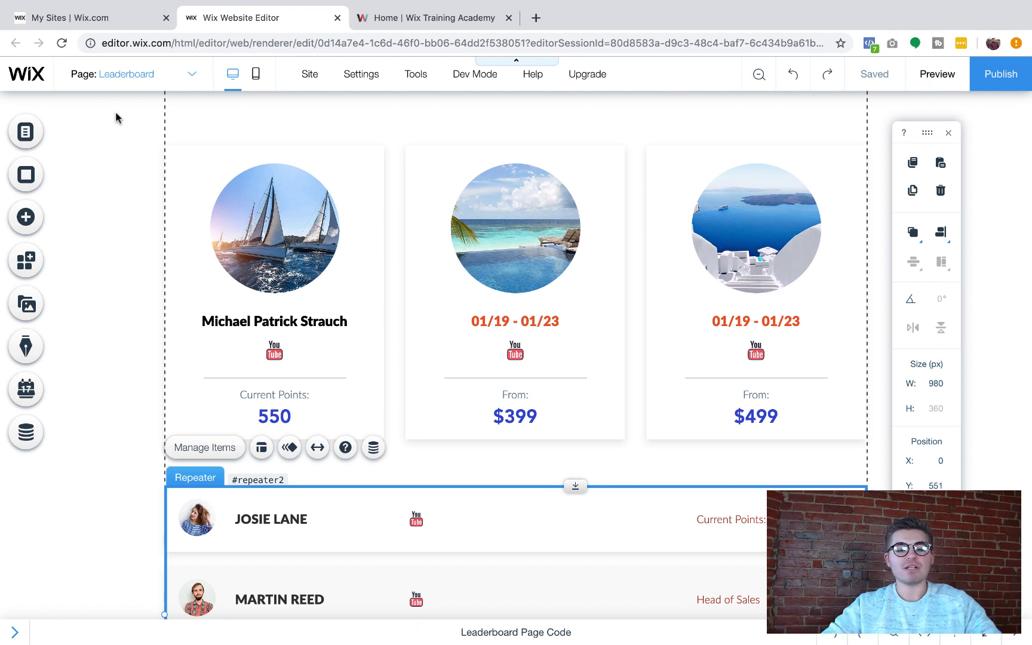
{"action": "left_click", "coordinate": [26, 432]}
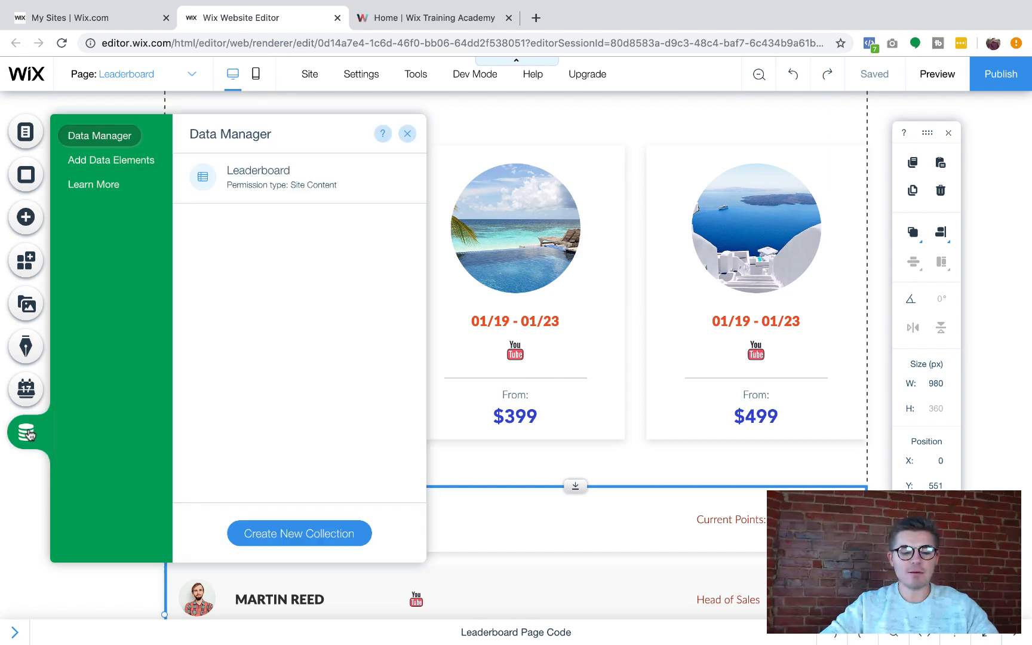
{"action": "left_click", "coordinate": [119, 161]}
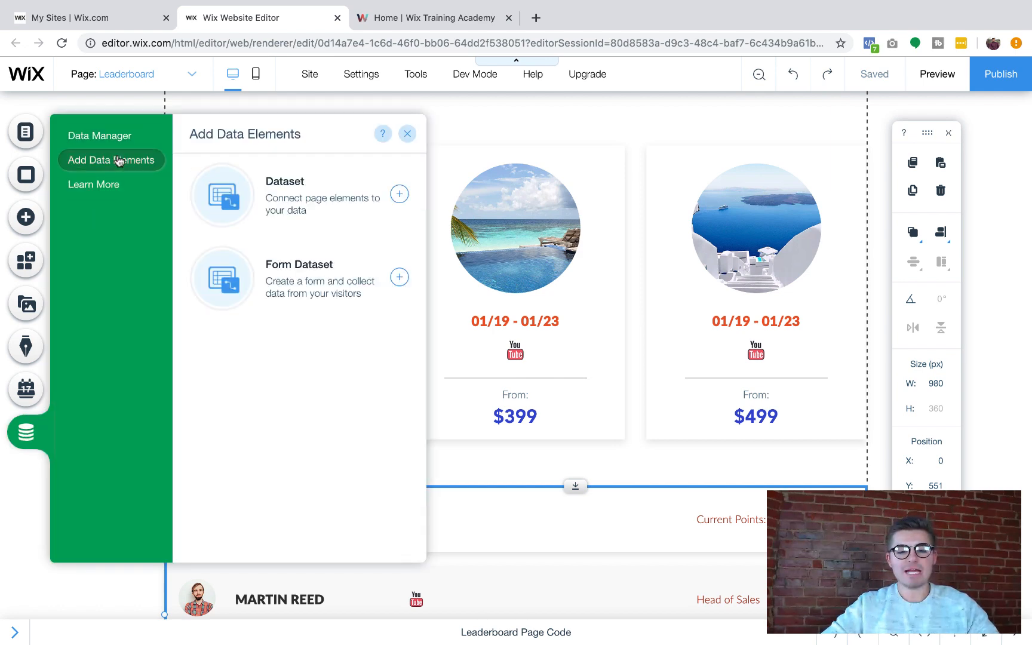
{"action": "left_click", "coordinate": [284, 189]}
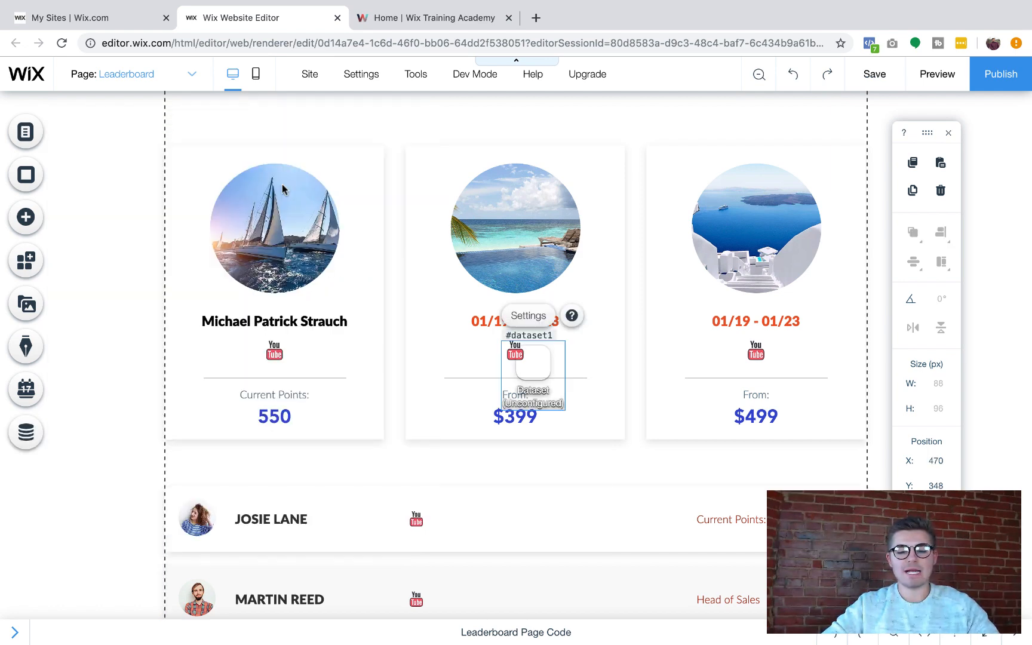
{"action": "left_click_drag", "start_coordinate": [210, 368], "coordinate": [101, 261]}
- Connect the new dataset to the Leaderboard collection and name it Leaderboard Top
{"action": "left_click", "coordinate": [101, 191]}
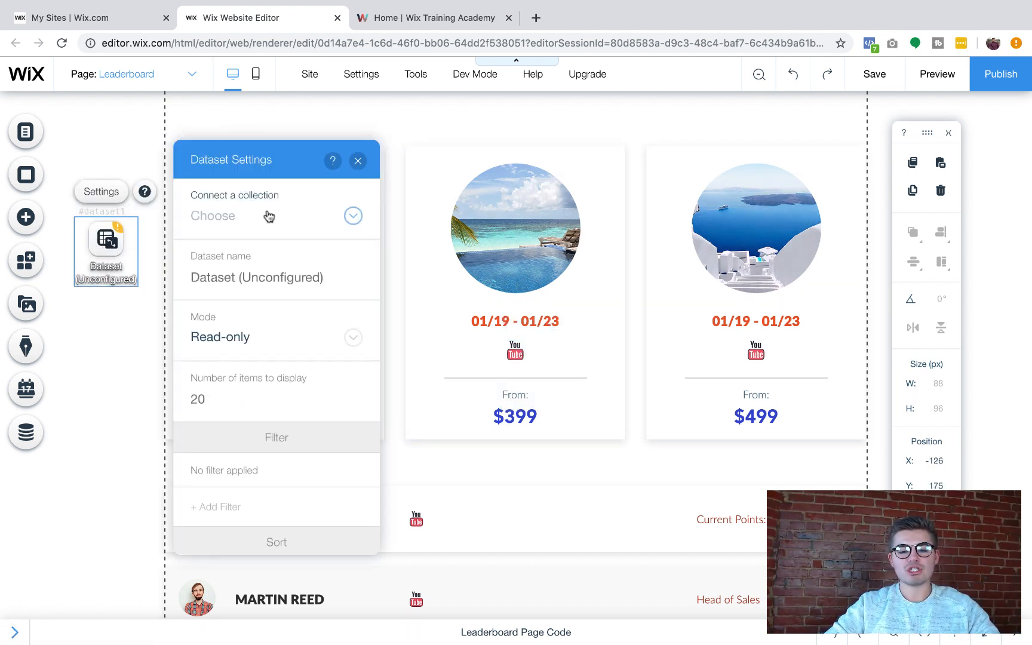
{"action": "left_click", "coordinate": [263, 220]}
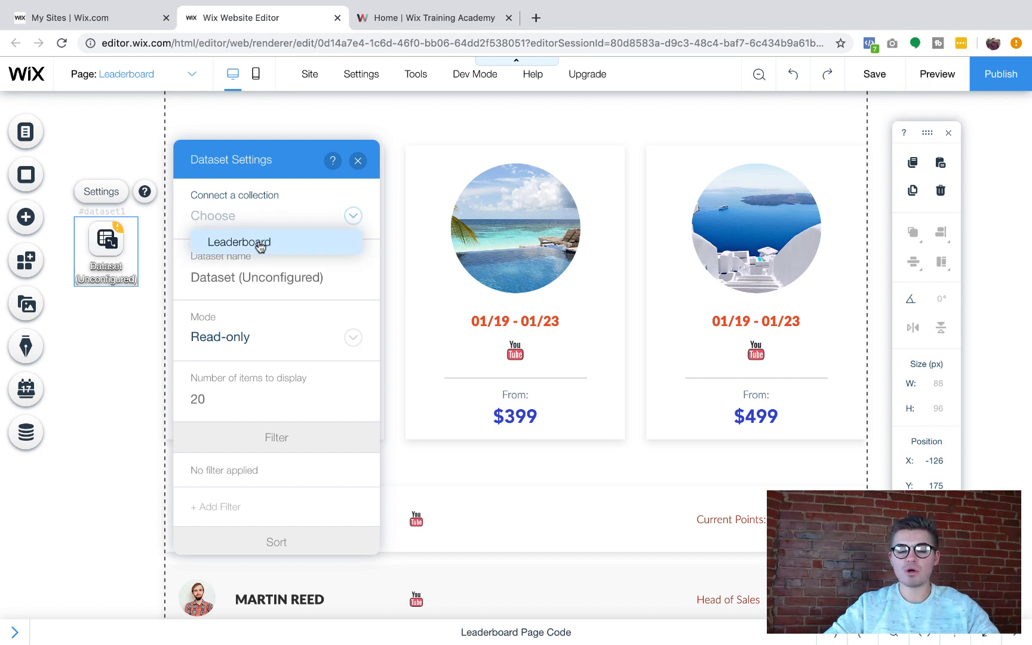
{"action": "left_click", "coordinate": [259, 243]}
{"action": "left_click", "coordinate": [250, 279]}
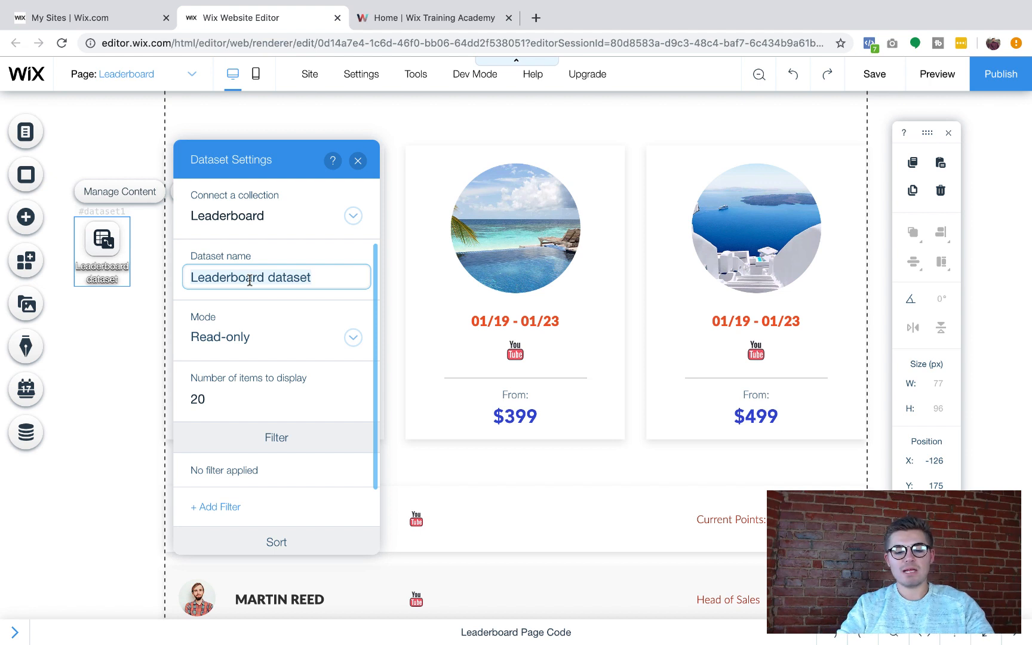
{"action": "type", "text": "L"}
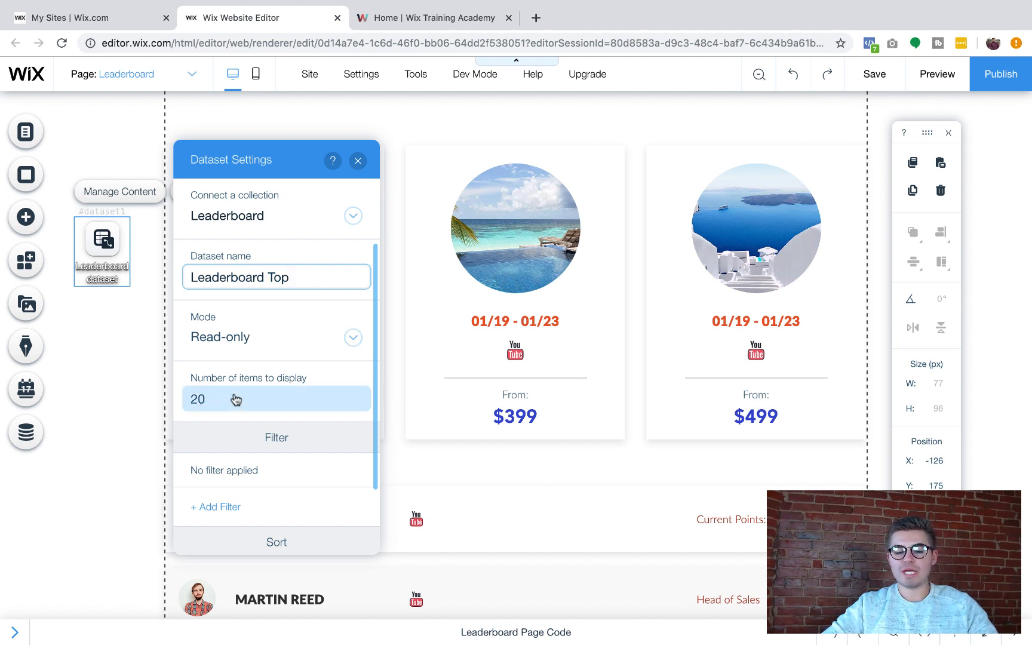
- Limit the Leaderboard Top dataset to displaying 3 items
{"action": "scroll", "coordinate": [236, 401], "scroll_direction": "down", "scroll_amount": 1}
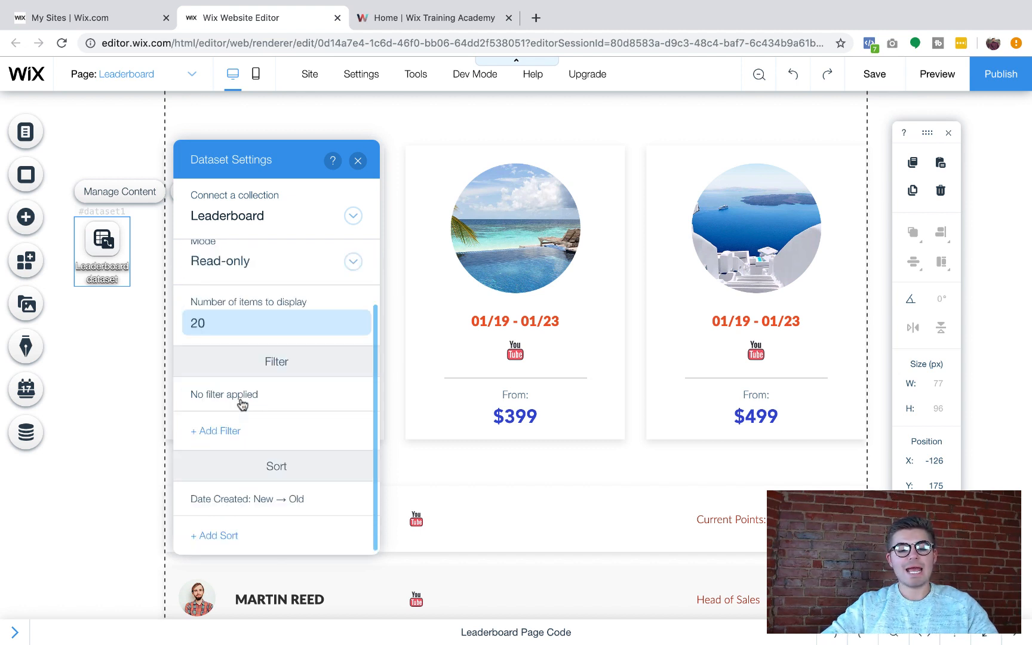
{"action": "left_click", "coordinate": [214, 322]}
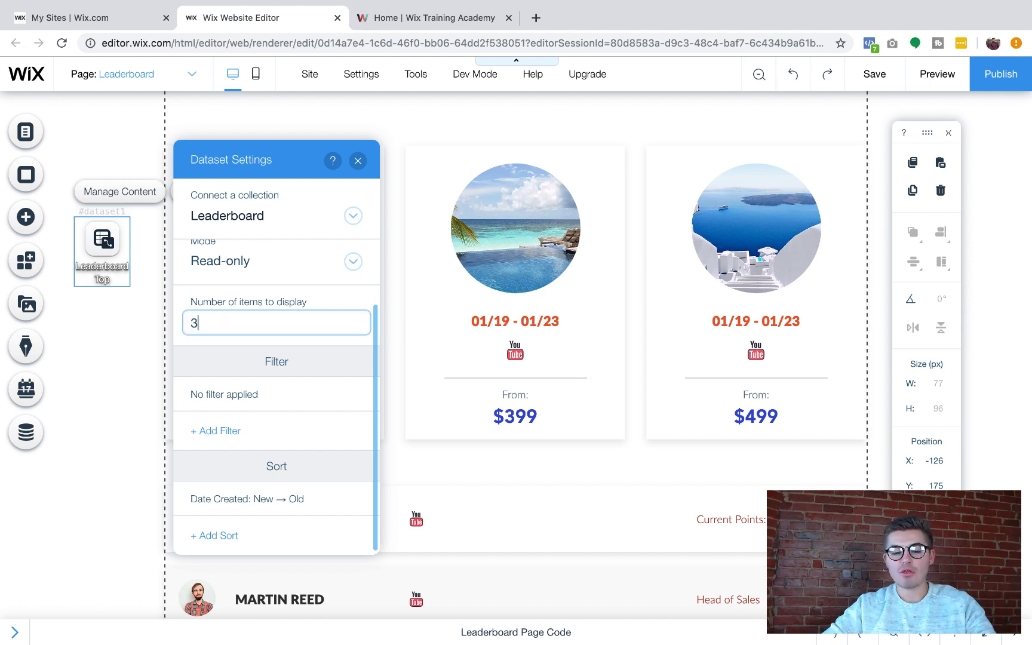
{"action": "left_click", "coordinate": [337, 298]}
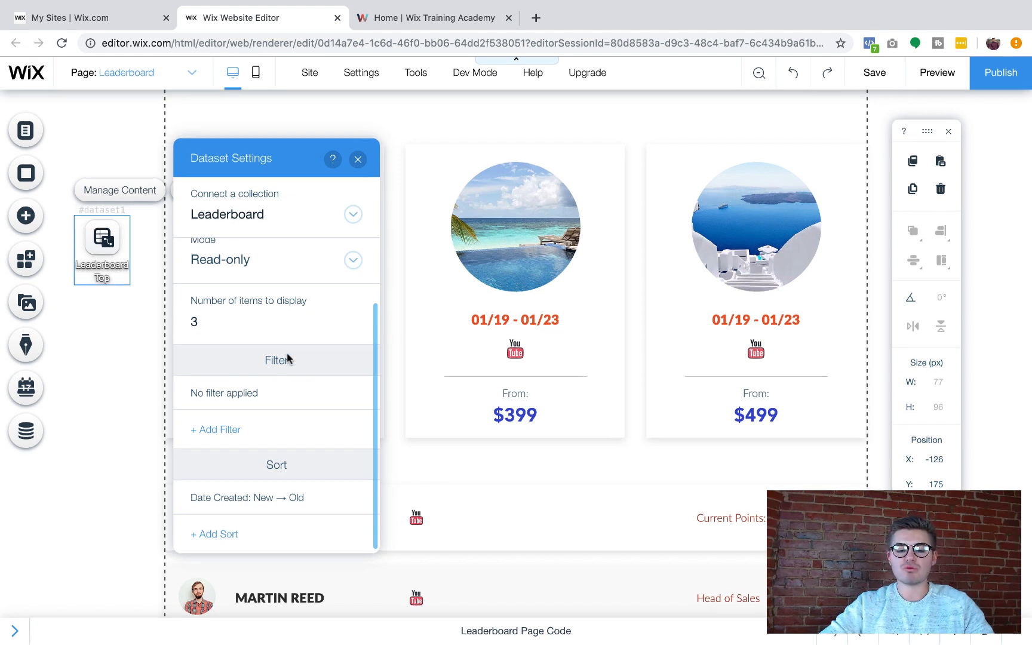
- Sort the Leaderboard Top dataset by Total Points from high to low, close its settings and save the site
{"action": "left_click", "coordinate": [221, 536]}
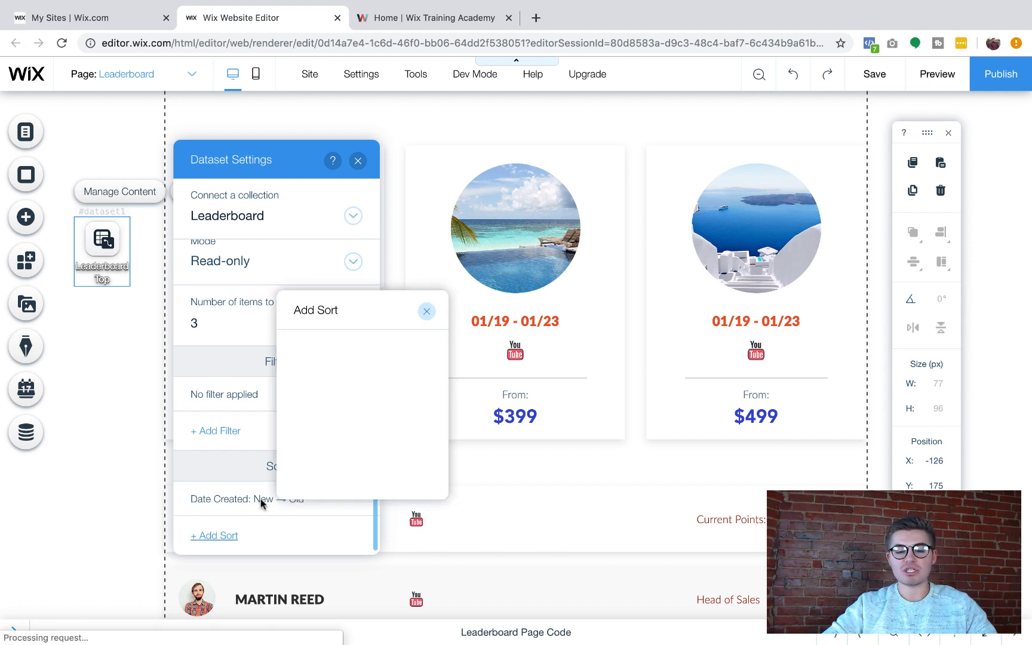
{"action": "left_click", "coordinate": [383, 375]}
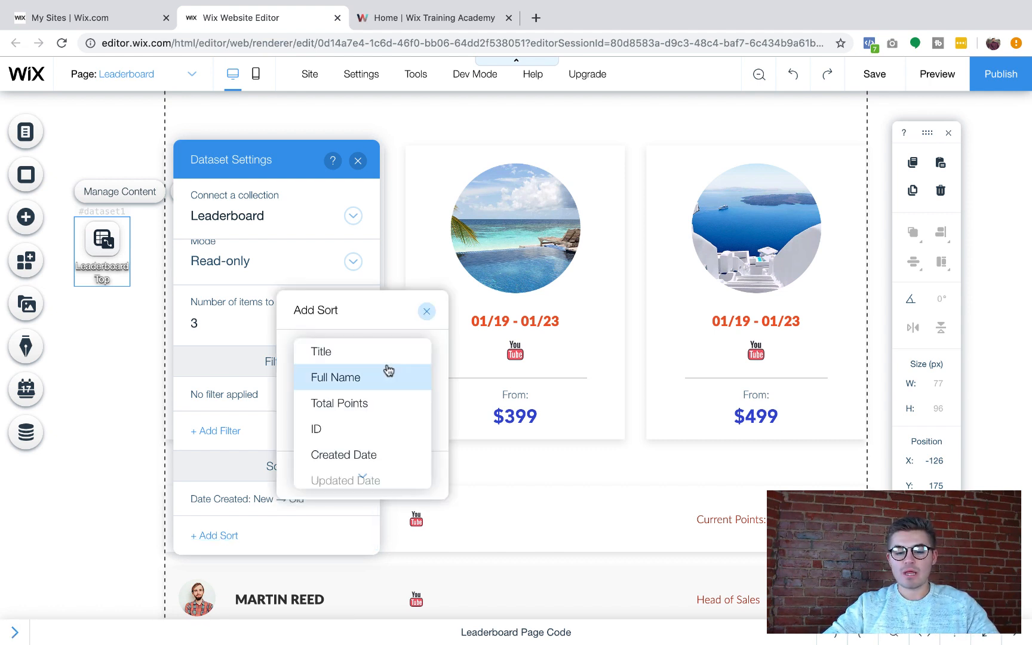
{"action": "left_click", "coordinate": [365, 402]}
{"action": "left_click", "coordinate": [390, 431]}
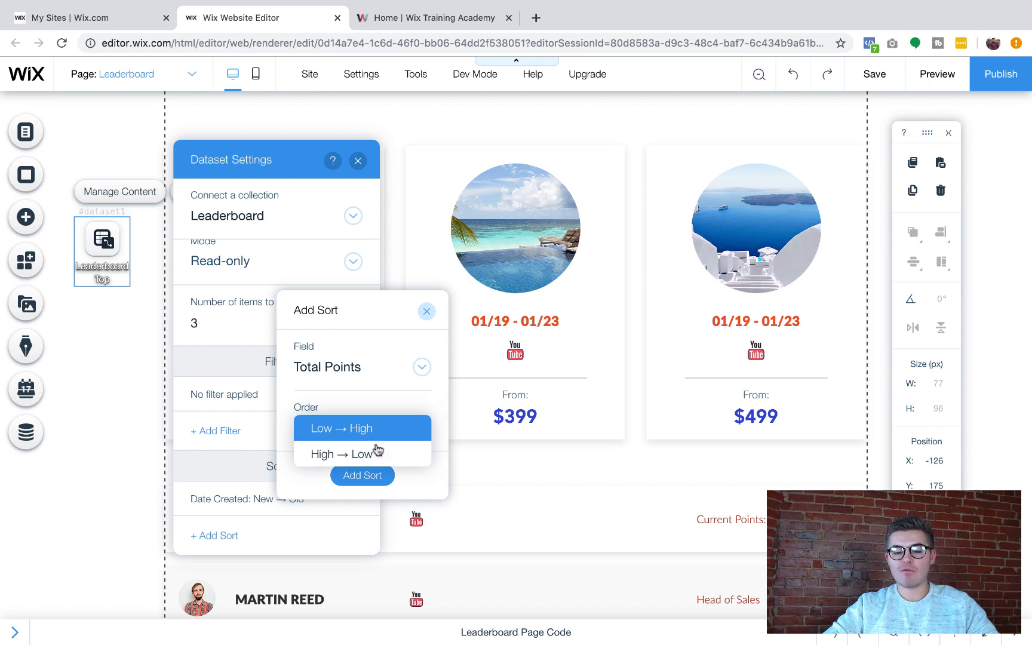
{"action": "left_click", "coordinate": [373, 451]}
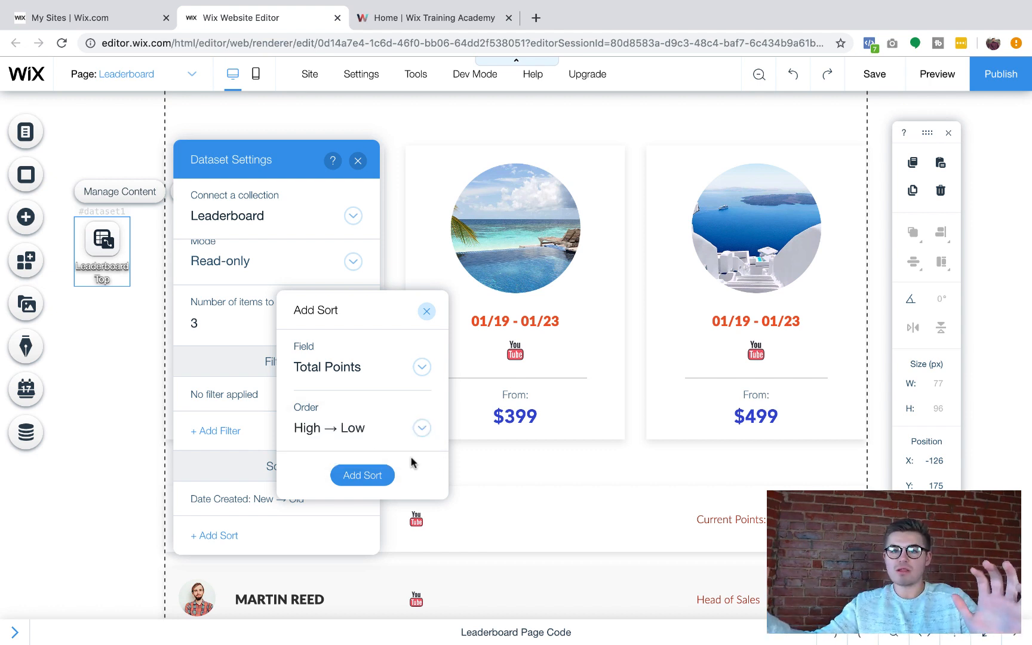
{"action": "left_click", "coordinate": [366, 477]}
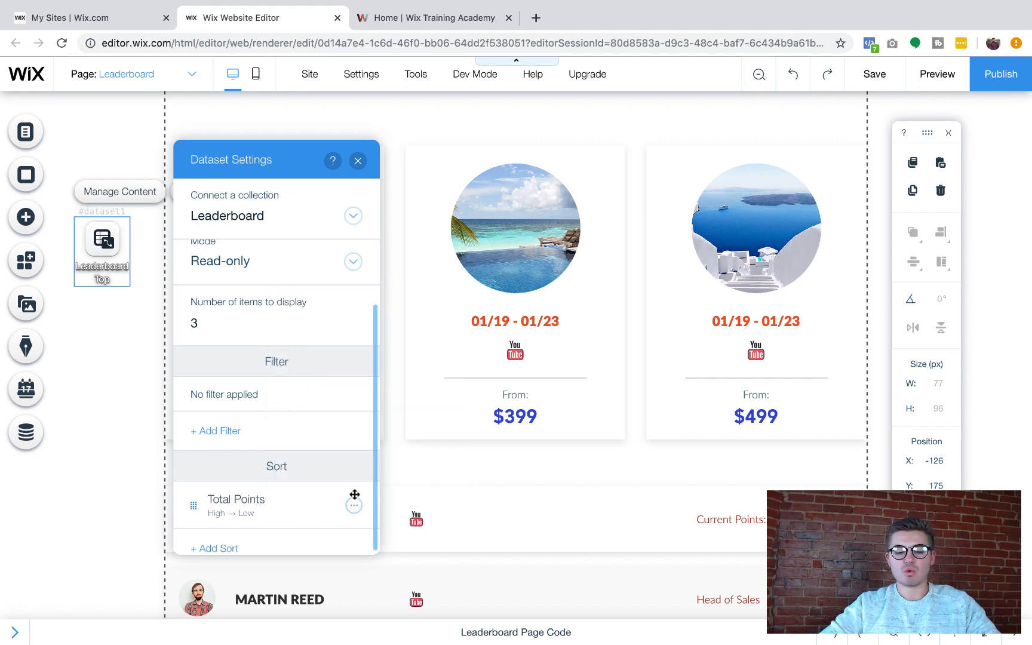
{"action": "left_click", "coordinate": [359, 161]}
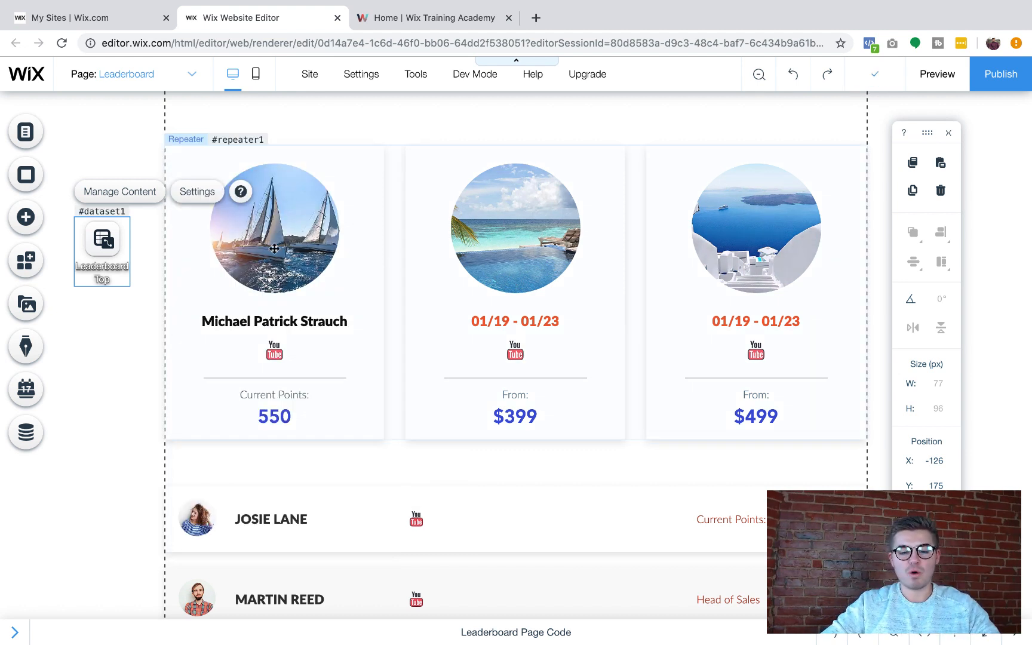
- Connect the first card's round image to the Leaderboard Top dataset, with its source set to the Profile Picture field
{"action": "left_click", "coordinate": [274, 249]}
{"action": "left_click", "coordinate": [246, 260]}
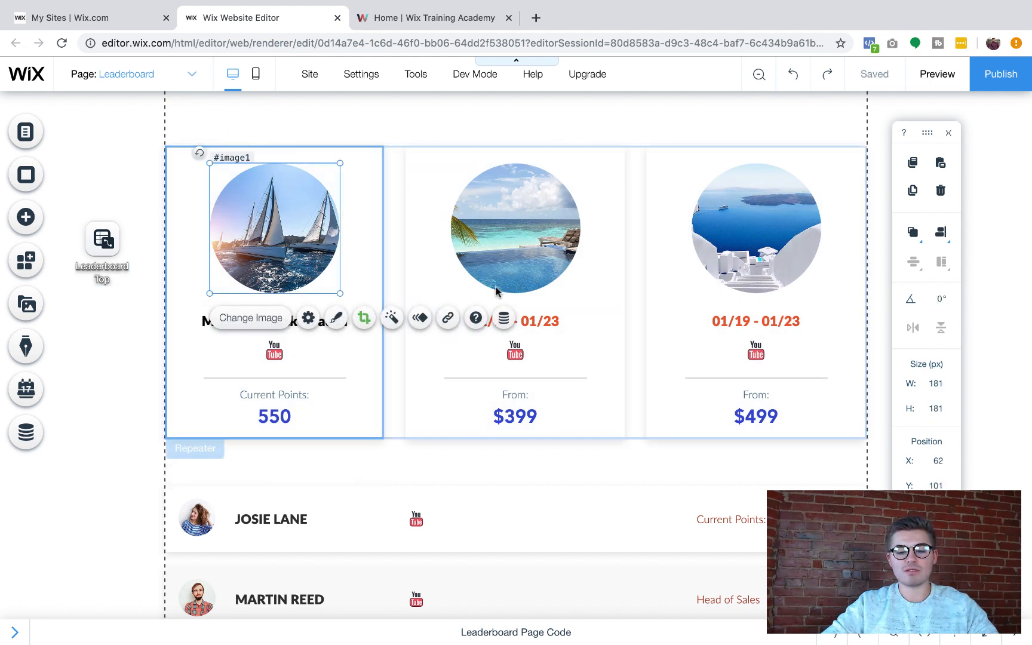
{"action": "left_click", "coordinate": [503, 318]}
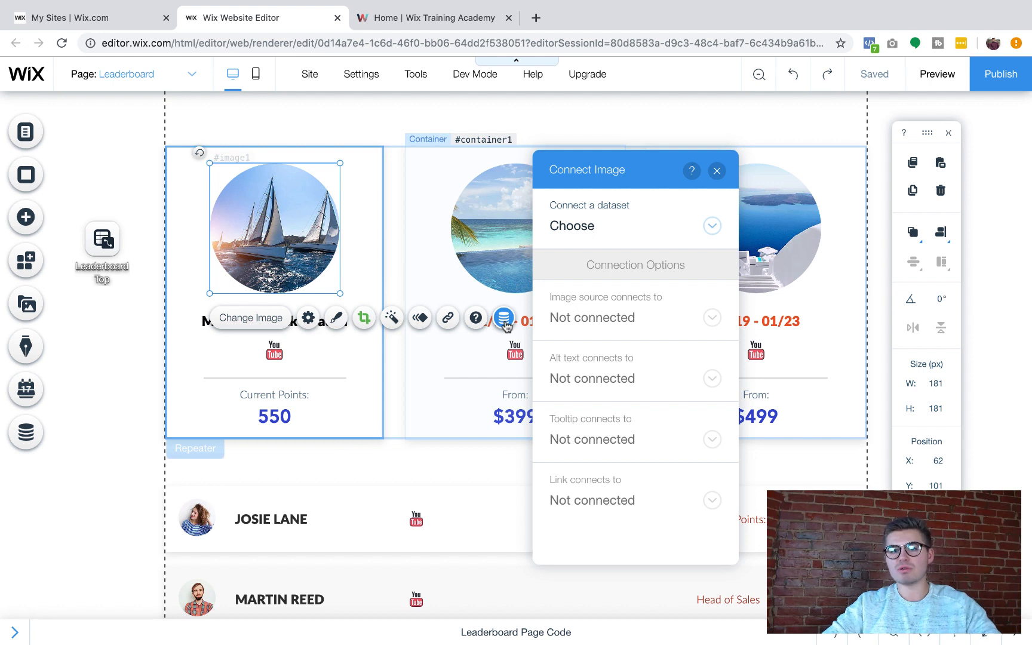
{"action": "left_click", "coordinate": [599, 228]}
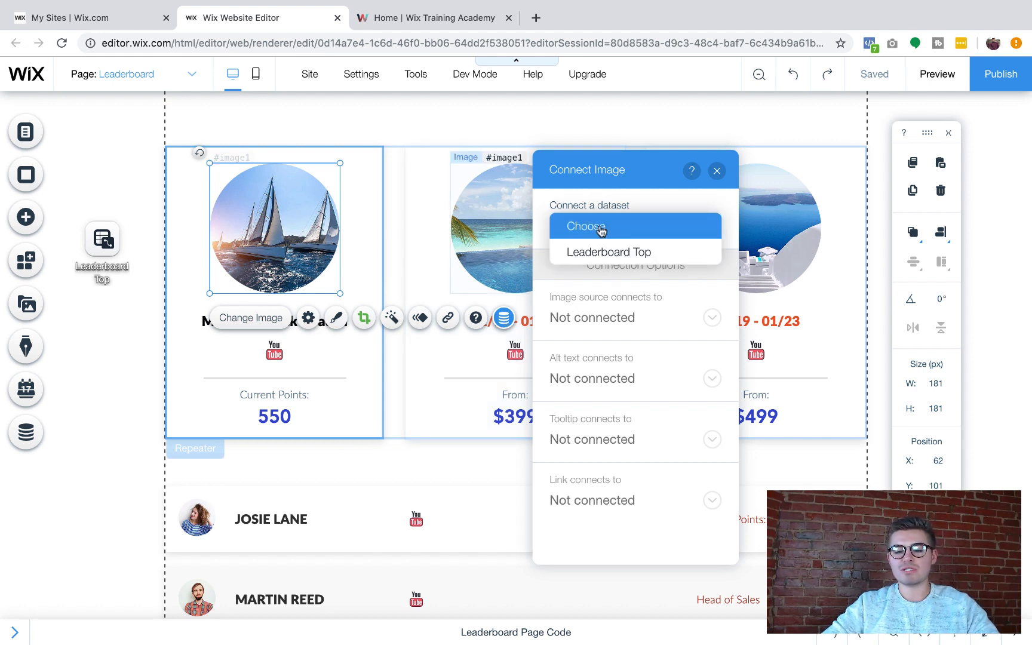
{"action": "left_click", "coordinate": [614, 253]}
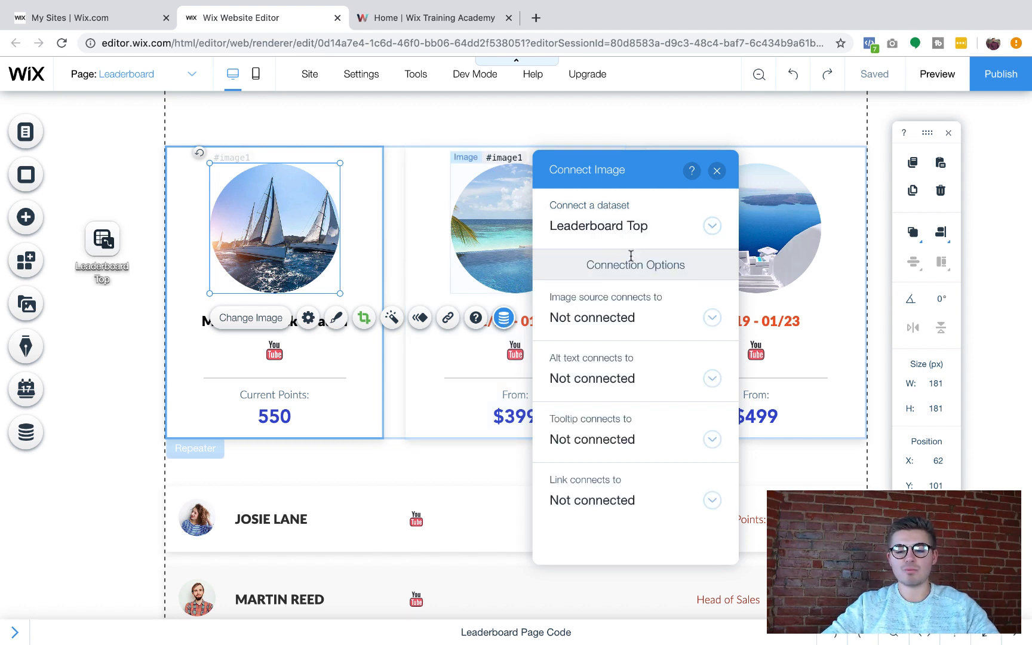
{"action": "left_click", "coordinate": [629, 317]}
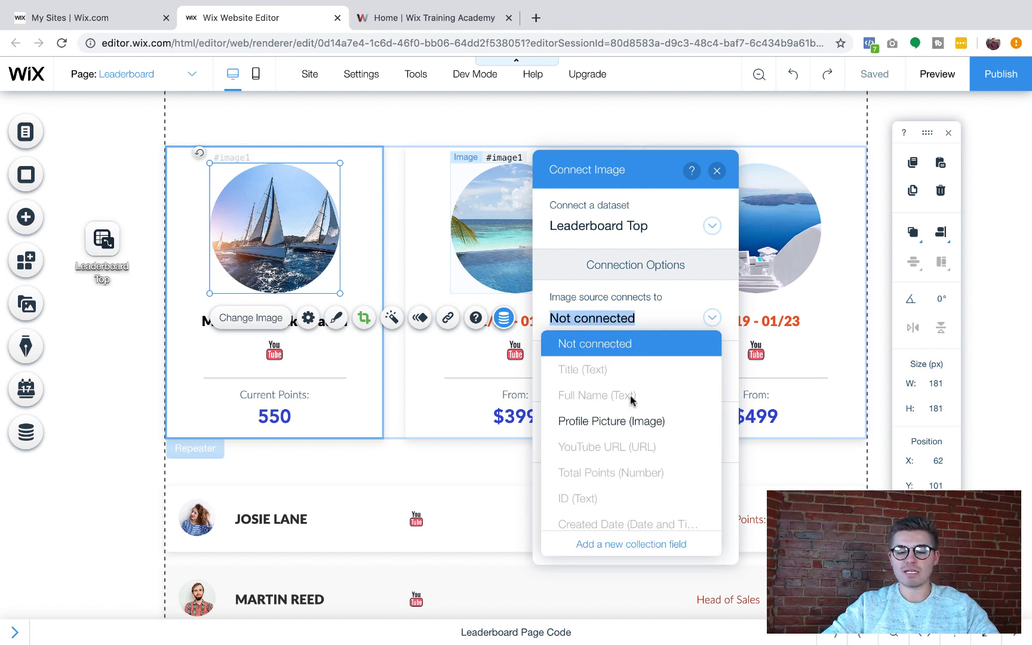
{"action": "left_click", "coordinate": [627, 421]}
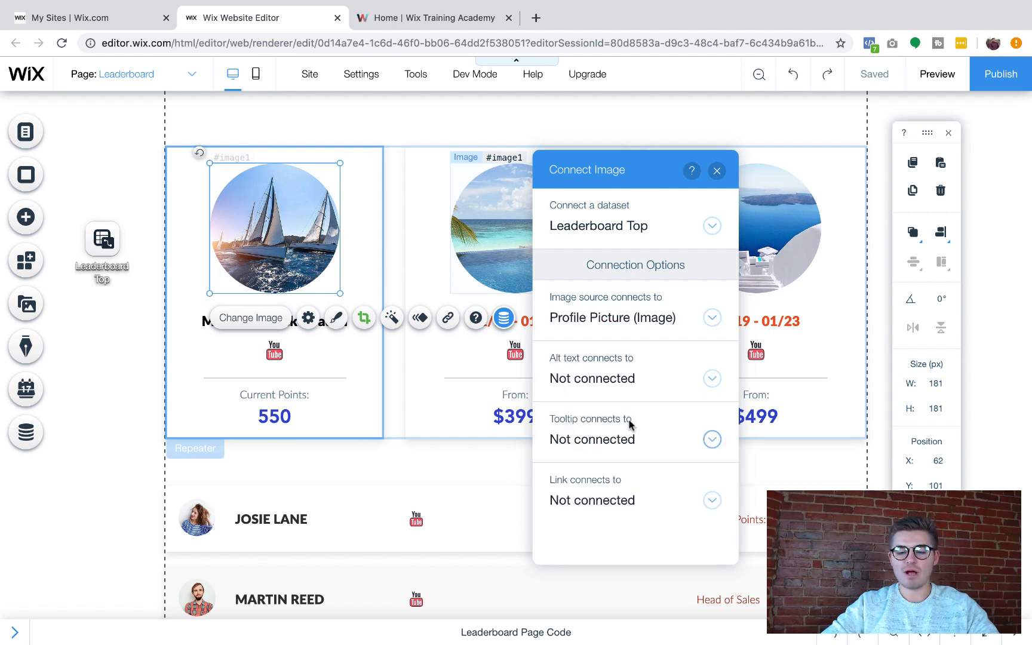
- Connect the card image's link to the YouTube URL field
{"action": "left_click", "coordinate": [602, 506]}
{"action": "scroll", "coordinate": [624, 382], "scroll_direction": "down", "scroll_amount": 3}
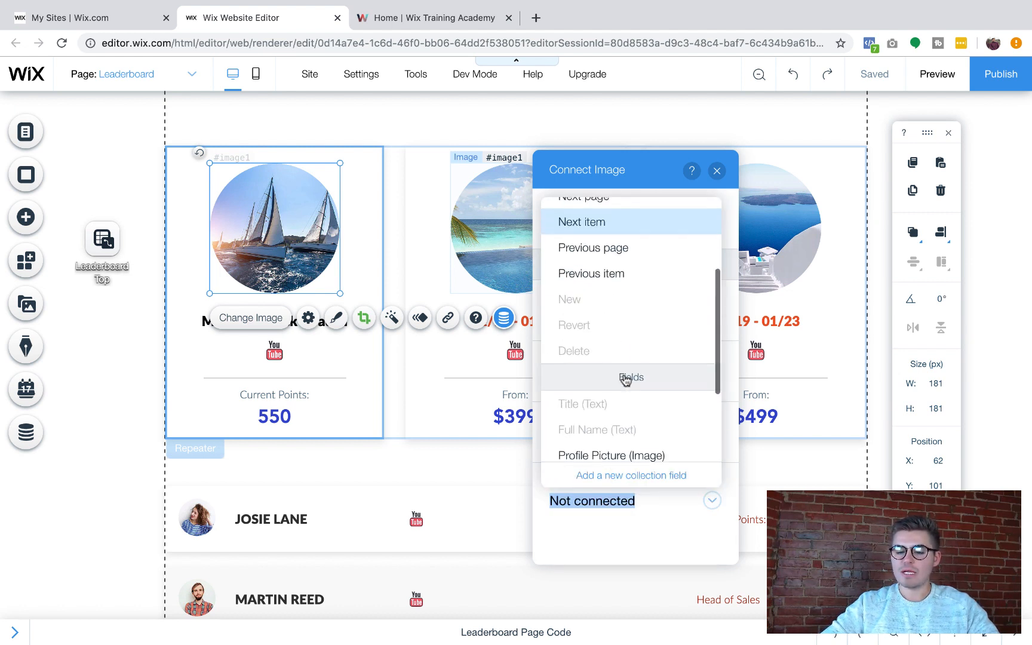
{"action": "scroll", "coordinate": [625, 380], "scroll_direction": "down", "scroll_amount": 2}
{"action": "left_click", "coordinate": [622, 368]}
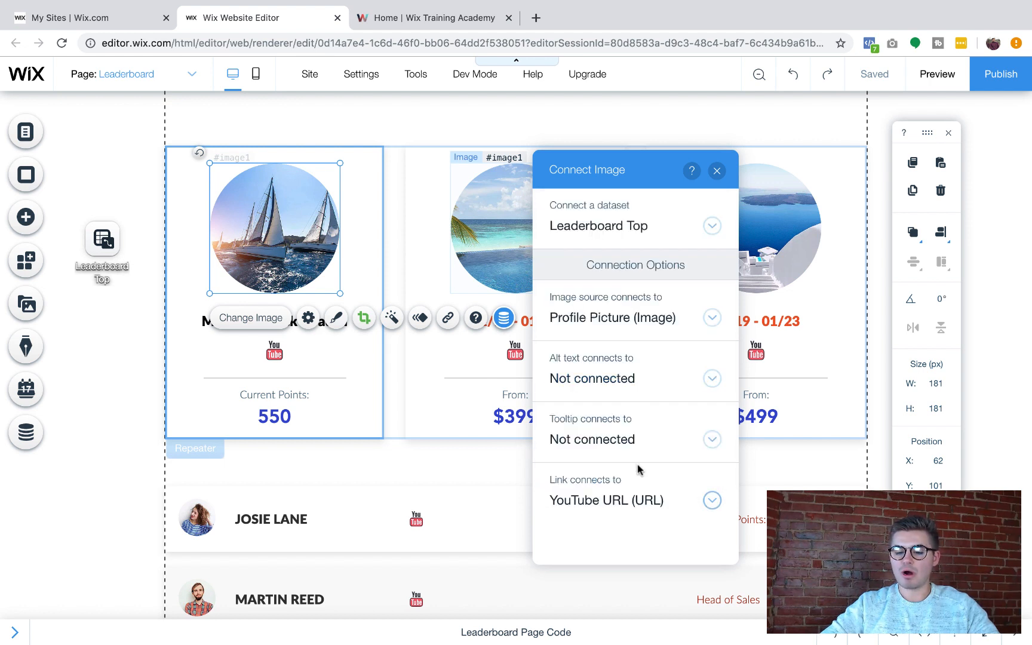
- Connect the first card's name text to the Full Name field of the Leaderboard Top dataset
{"action": "left_click", "coordinate": [717, 171]}
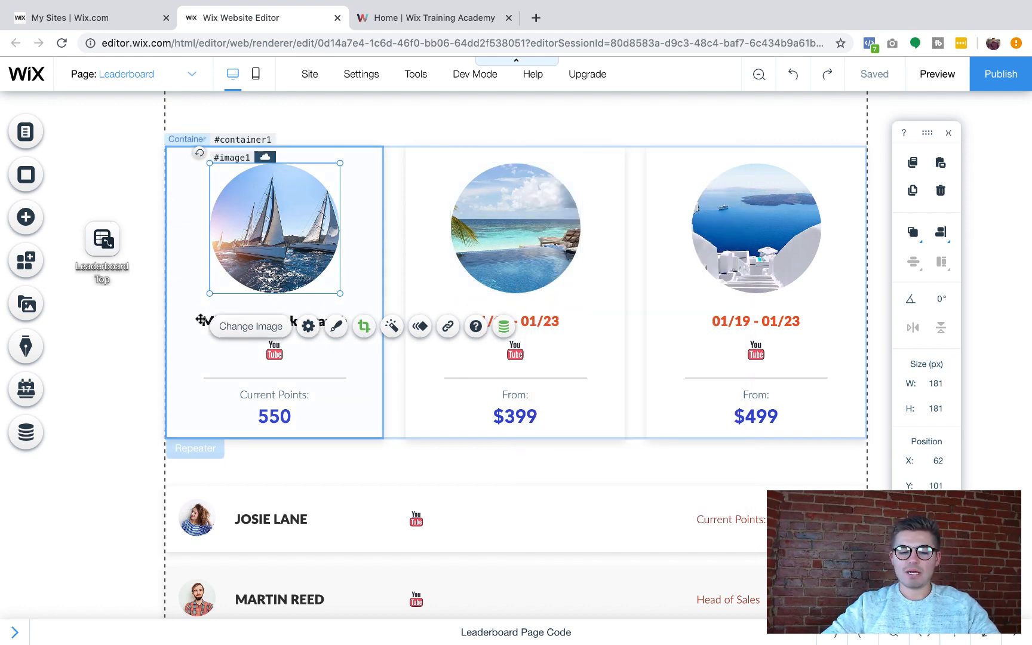
{"action": "left_click", "coordinate": [203, 321]}
{"action": "left_click", "coordinate": [306, 288]}
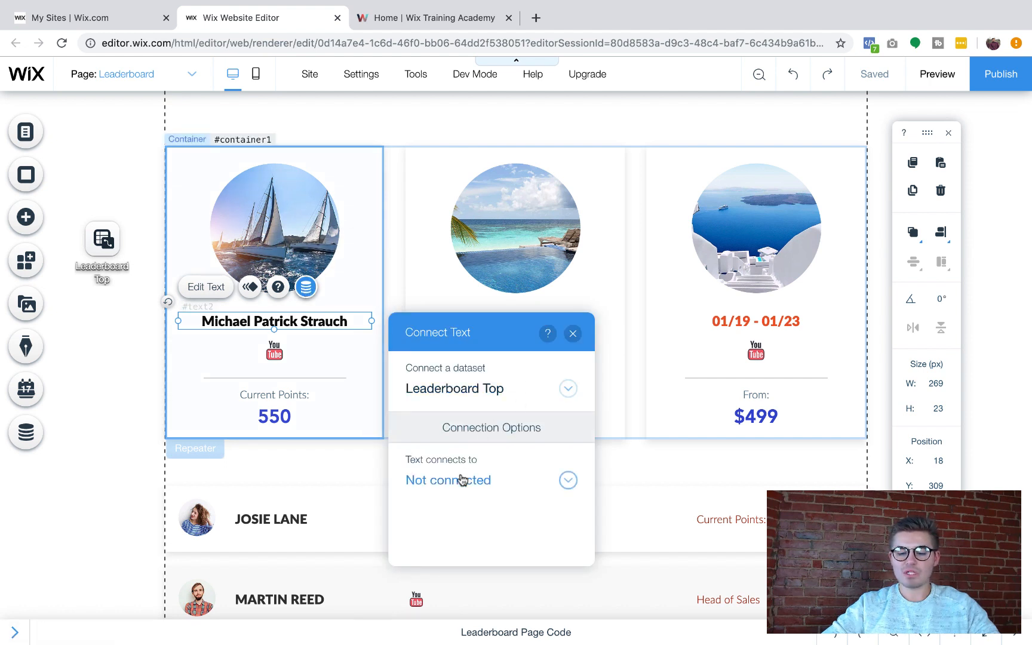
{"action": "left_click", "coordinate": [473, 481]}
{"action": "left_click", "coordinate": [473, 427]}
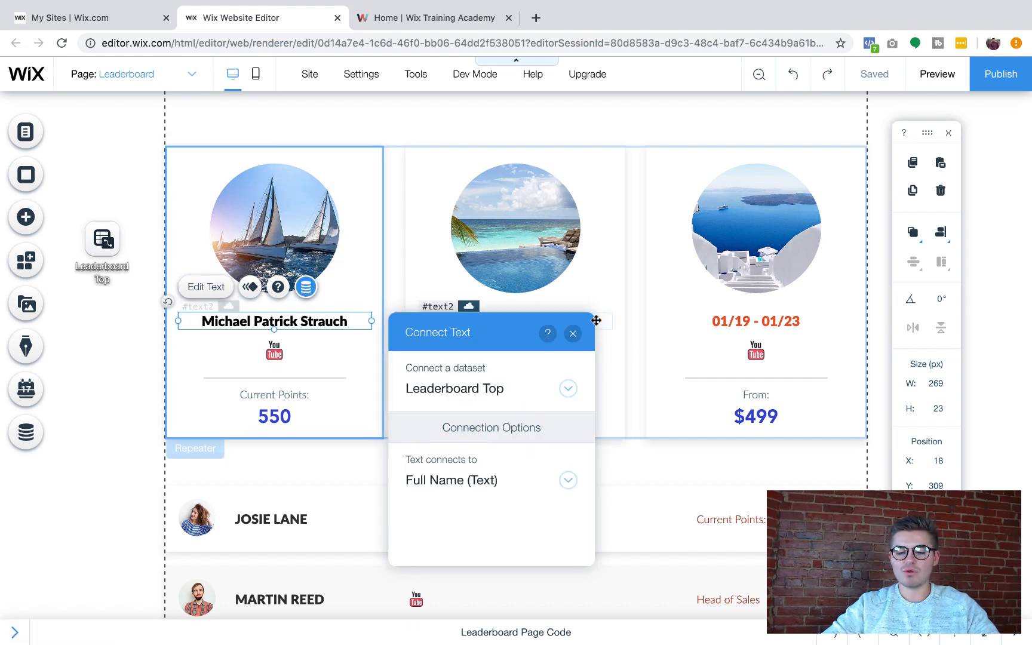
{"action": "left_click", "coordinate": [573, 333]}
- Connect the link of the first card's YouTube icon to the YouTube URL field of the Leaderboard Top dataset
{"action": "left_click", "coordinate": [275, 353]}
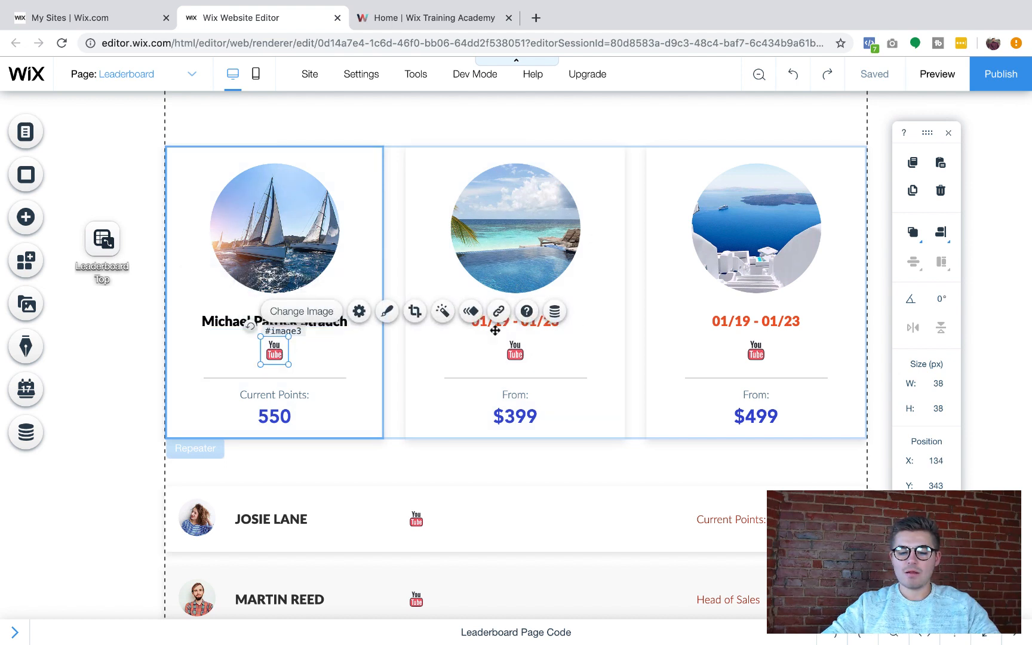
{"action": "left_click", "coordinate": [556, 314]}
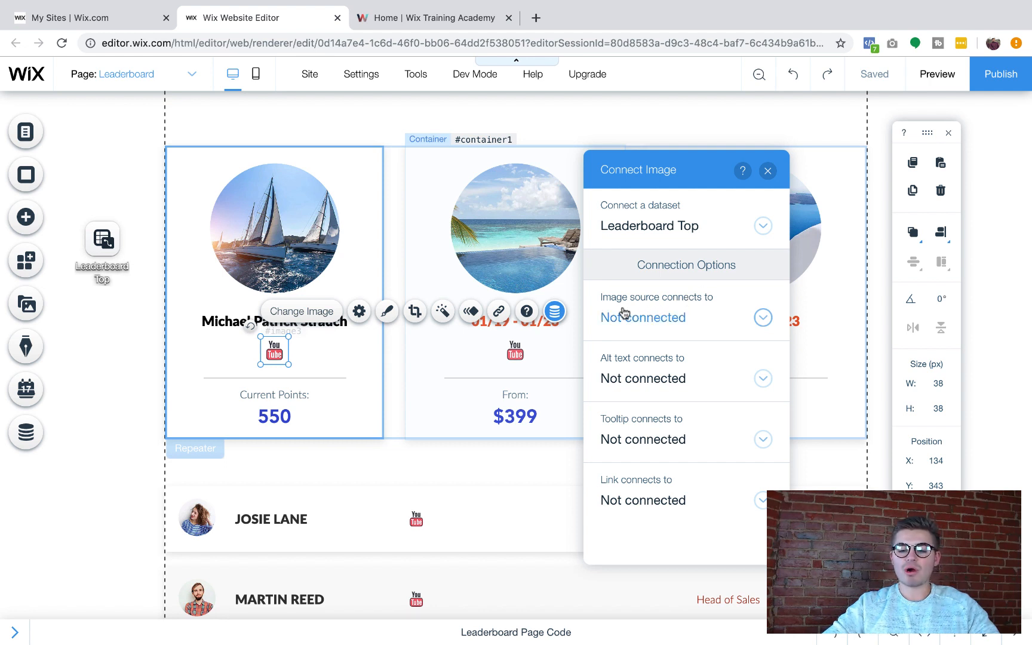
{"action": "left_click", "coordinate": [655, 493]}
{"action": "left_click", "coordinate": [687, 345]}
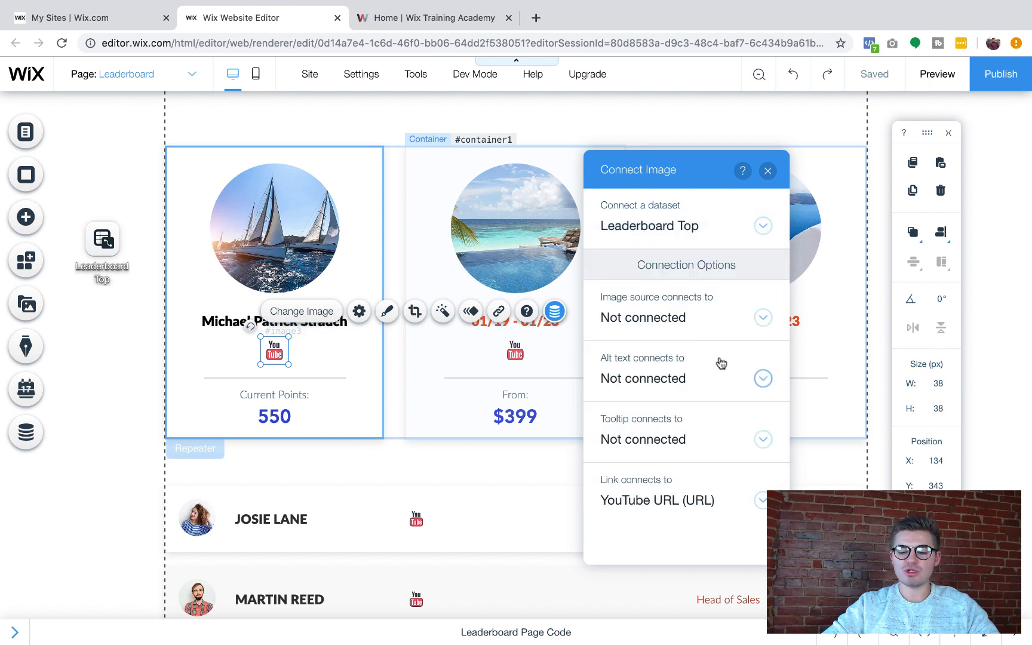
{"action": "left_click", "coordinate": [769, 173]}
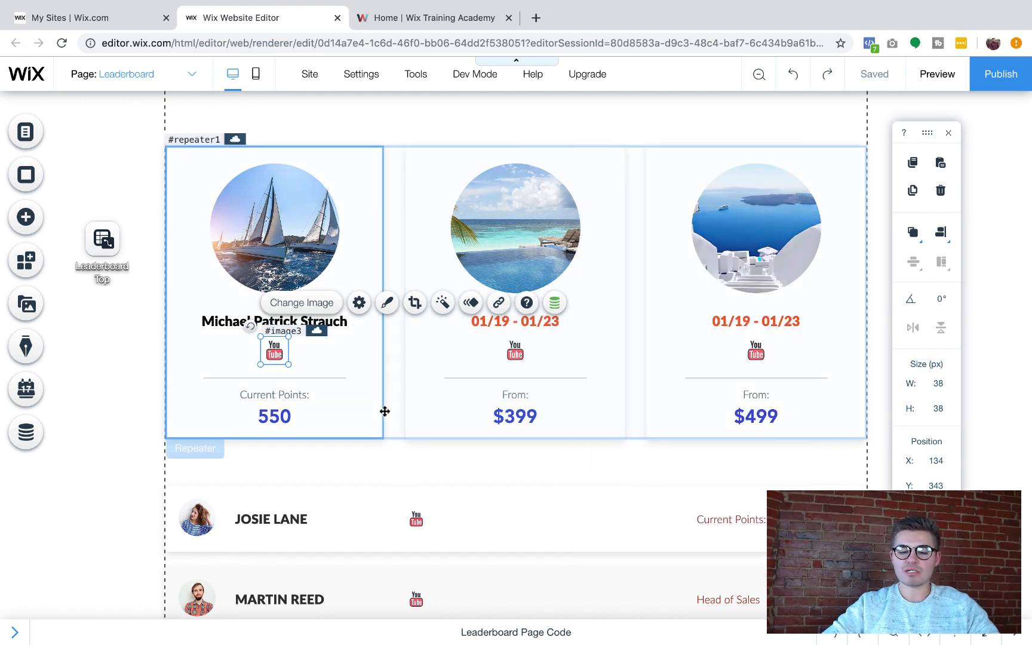
- Connect the first card's points value text to the Total Points field of the Leaderboard Top dataset
{"action": "left_click", "coordinate": [278, 417]}
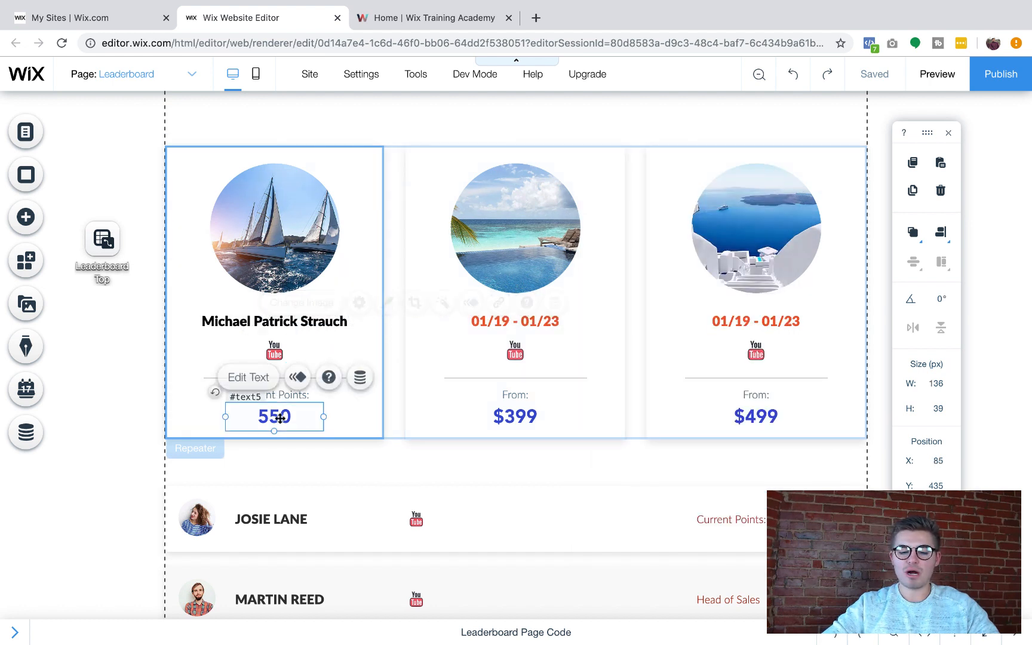
{"action": "left_click", "coordinate": [353, 377]}
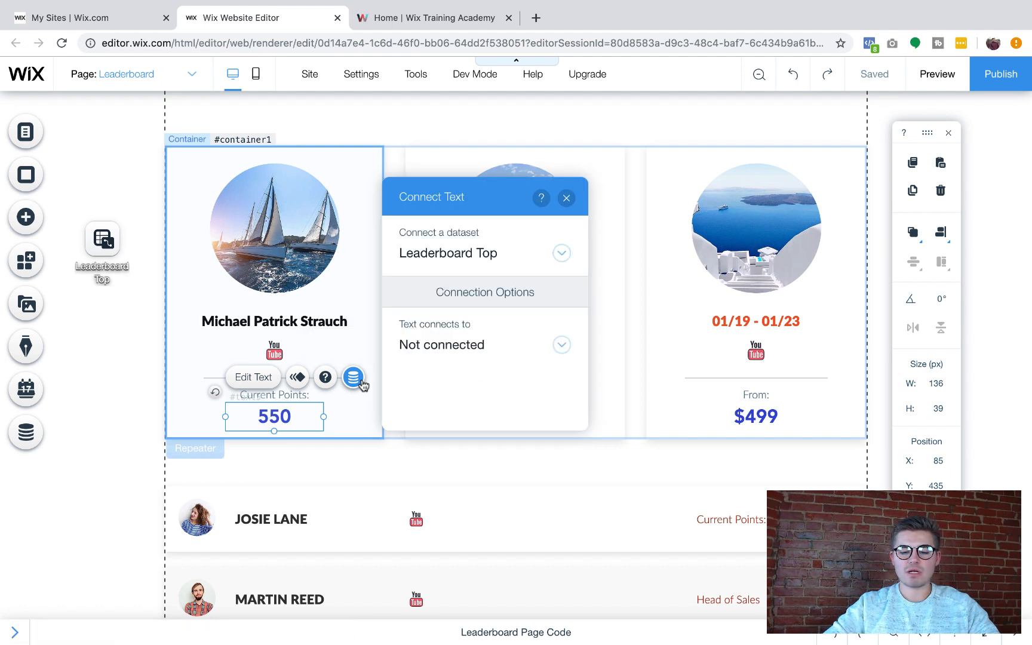
{"action": "left_click", "coordinate": [486, 351]}
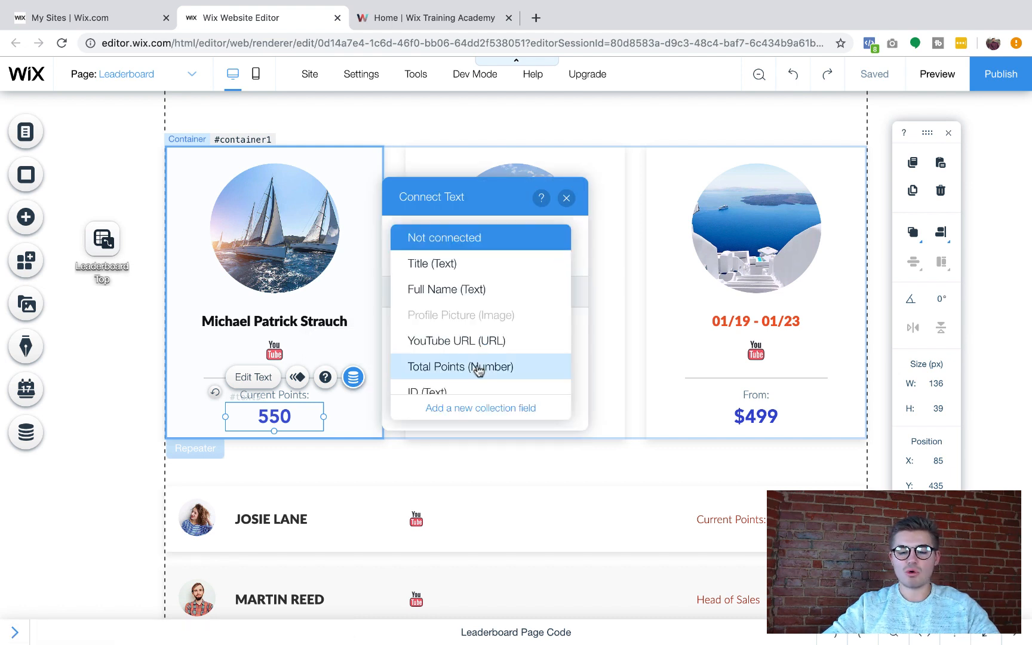
{"action": "left_click", "coordinate": [475, 367]}
{"action": "left_click", "coordinate": [566, 199]}
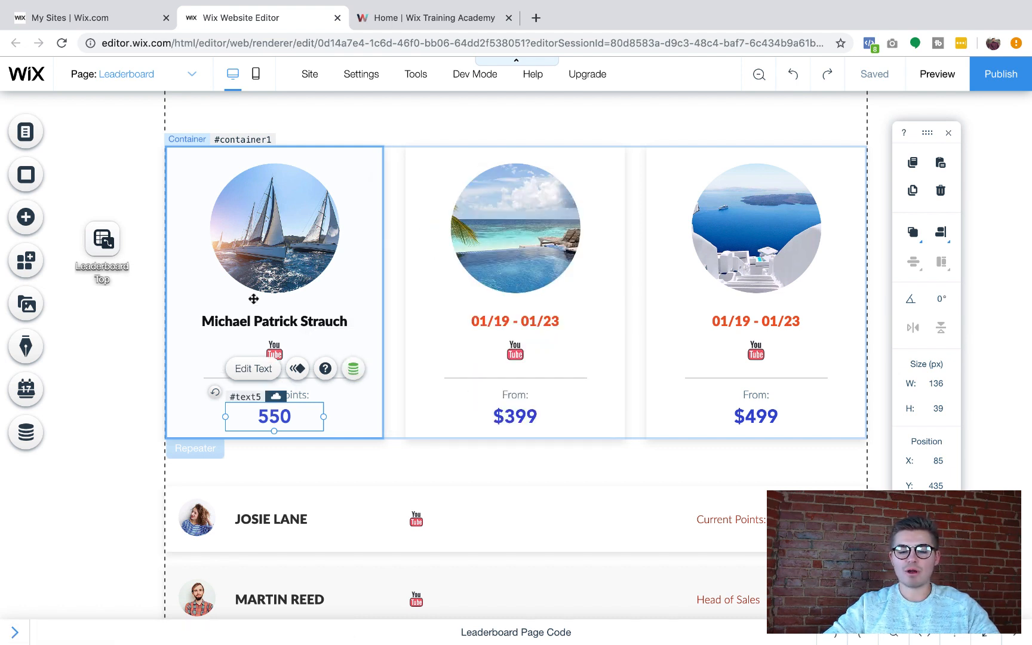
{"action": "left_click", "coordinate": [108, 355]}
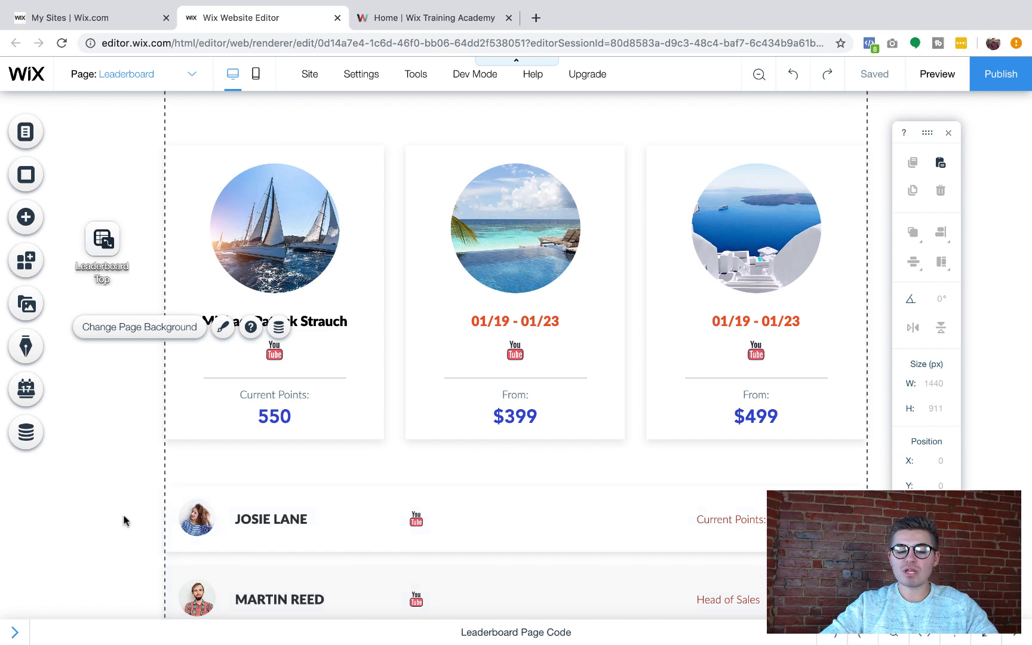
- Add a second dataset to the page and place it in the margin beside the lower repeater
{"action": "scroll", "coordinate": [123, 520], "scroll_direction": "down", "scroll_amount": 1}
{"action": "scroll", "coordinate": [123, 521], "scroll_direction": "down", "scroll_amount": 1}
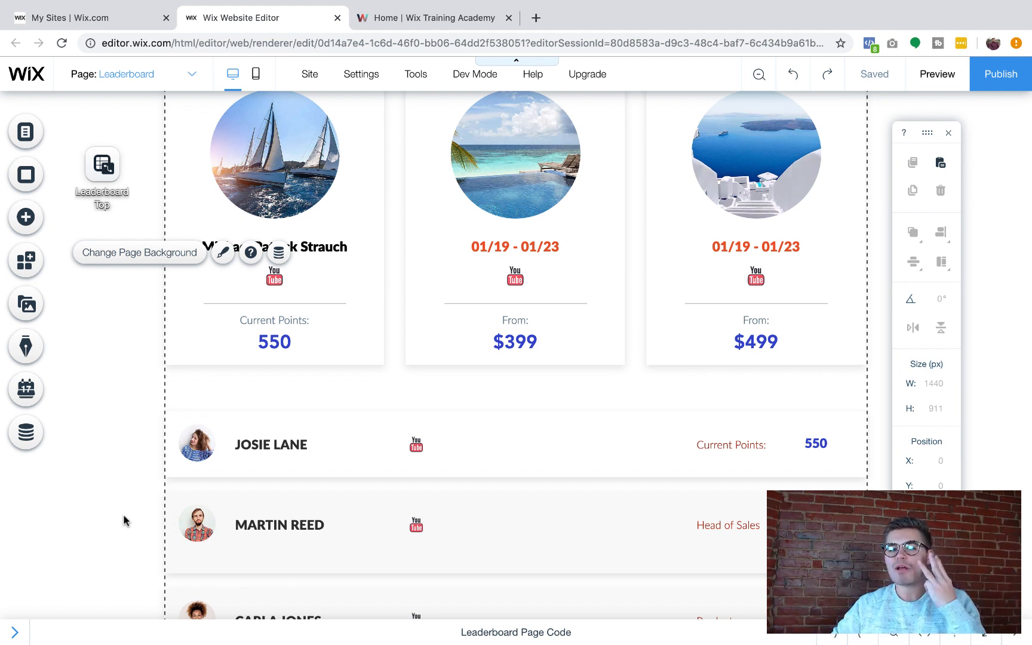
{"action": "left_click", "coordinate": [26, 434]}
{"action": "left_click", "coordinate": [120, 160]}
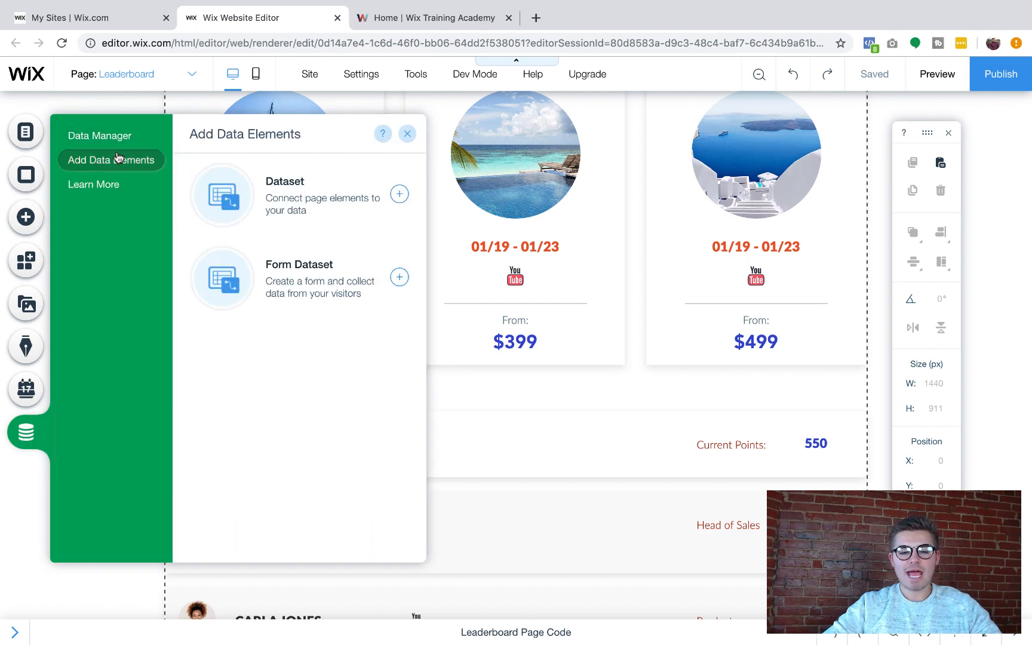
{"action": "left_click", "coordinate": [329, 199]}
{"action": "left_click_drag", "start_coordinate": [539, 387], "coordinate": [99, 430]}
- Connect the new dataset to the Leaderboard collection and name it Leaderboard Lower
{"action": "double_click", "coordinate": [103, 431]}
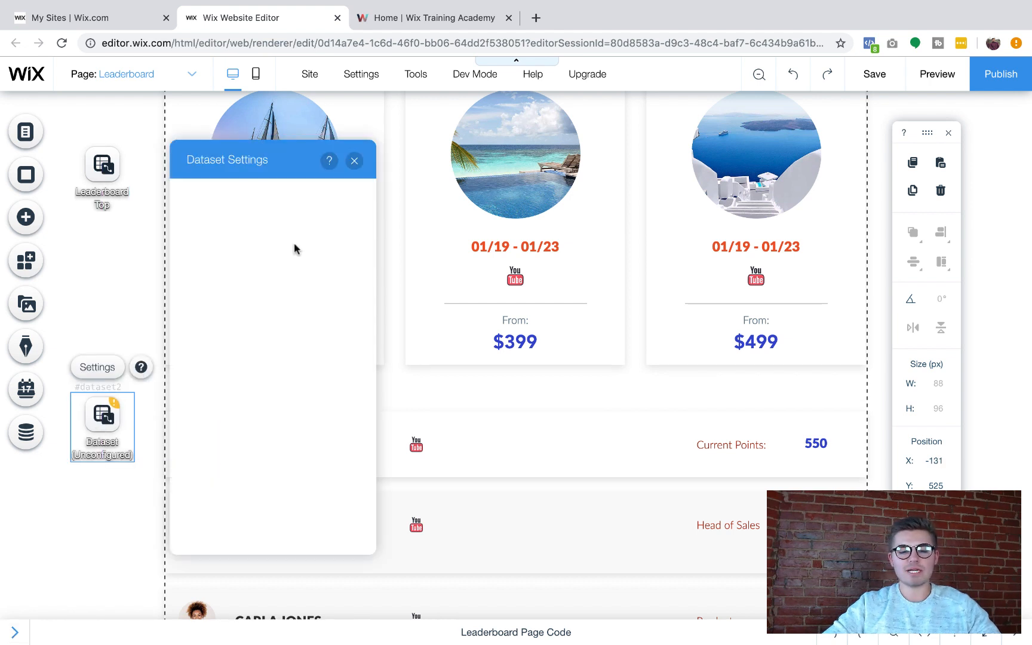
{"action": "left_click", "coordinate": [293, 216]}
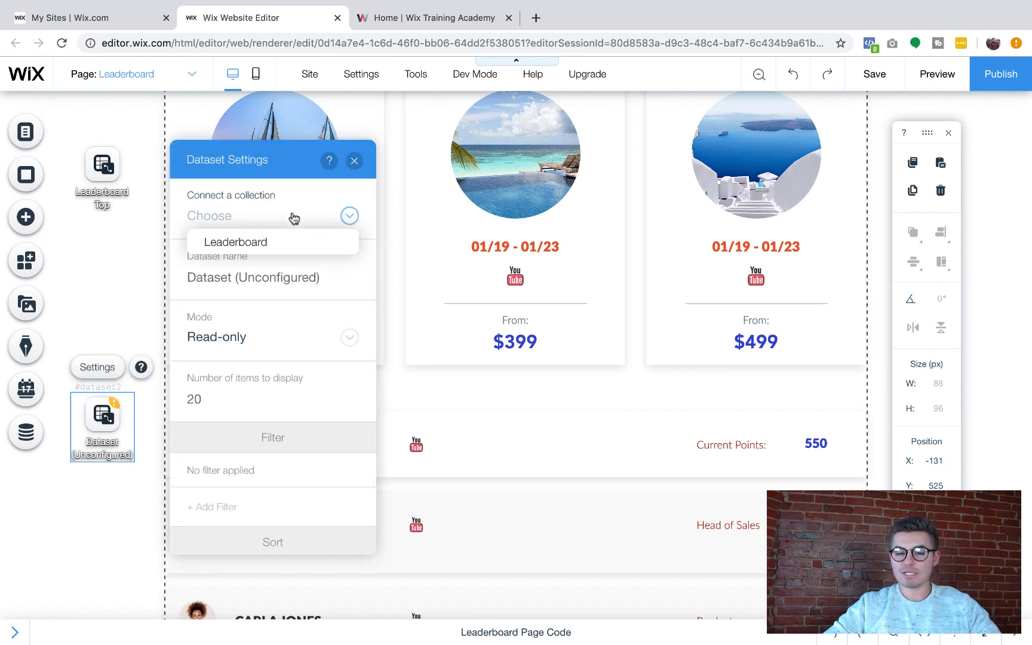
{"action": "left_click", "coordinate": [281, 248]}
{"action": "left_click", "coordinate": [272, 279]}
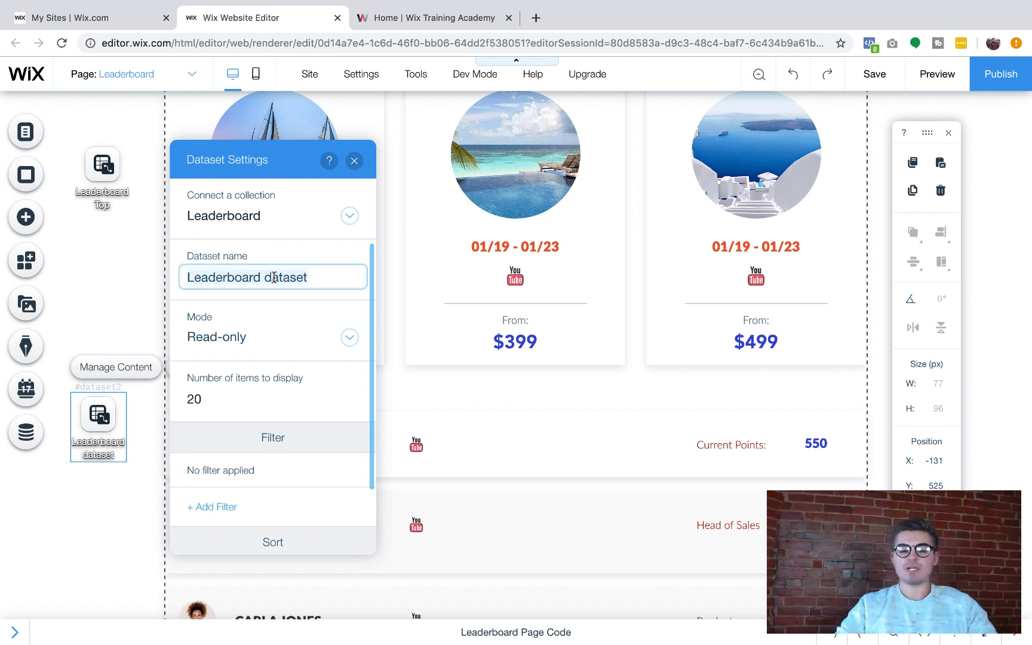
{"action": "key", "text": "ctrl+a"}
{"action": "type", "text": "Leaderboard"}
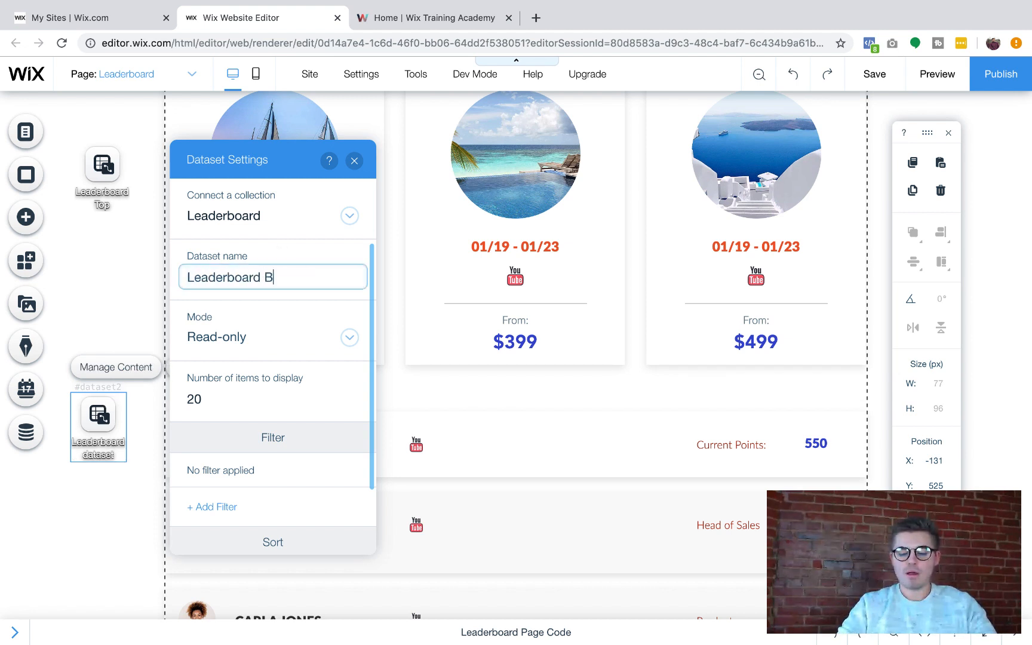
{"action": "type", "text": " Lower"}
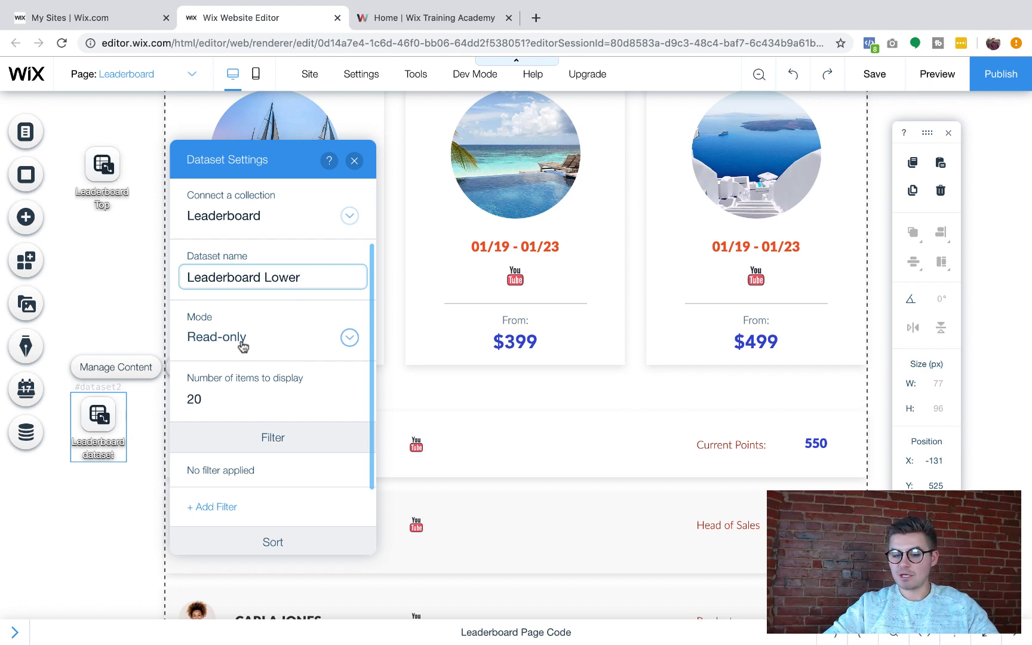
- Set the Leaderboard Lower dataset's number of items to display to 1000
{"action": "left_click", "coordinate": [222, 395]}
{"action": "type", "text": "1000"}
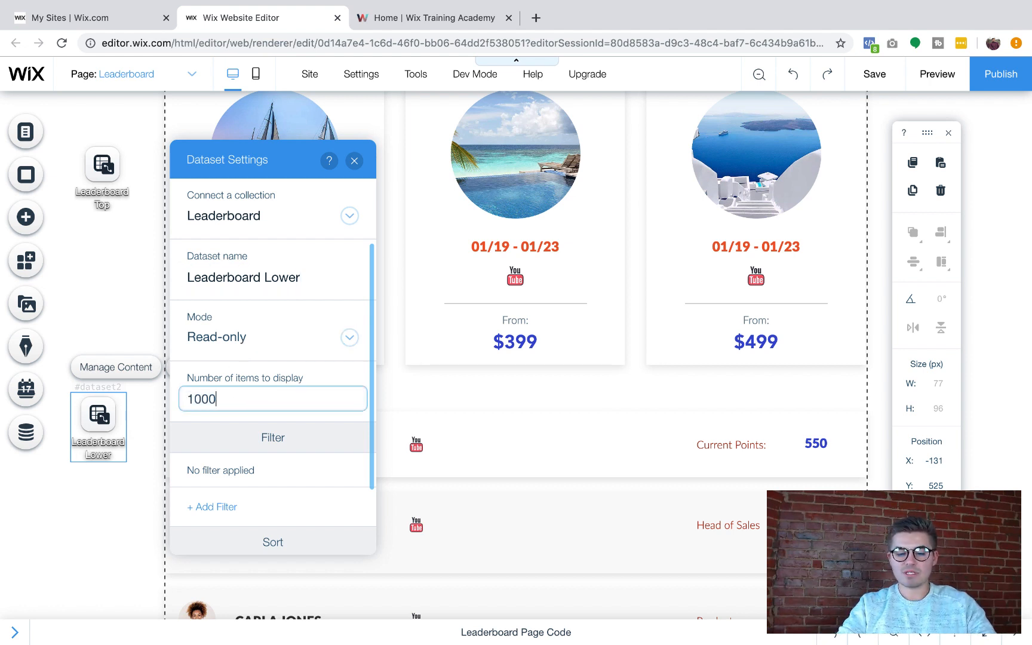
{"action": "scroll", "coordinate": [306, 415], "scroll_direction": "down", "scroll_amount": 2}
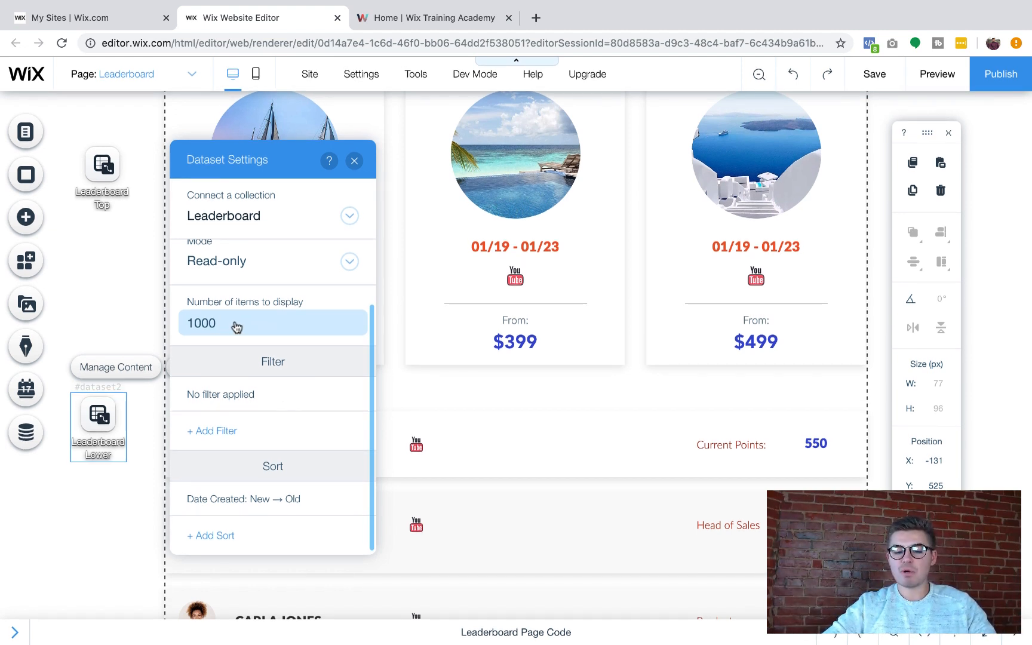
{"action": "left_click", "coordinate": [342, 300]}
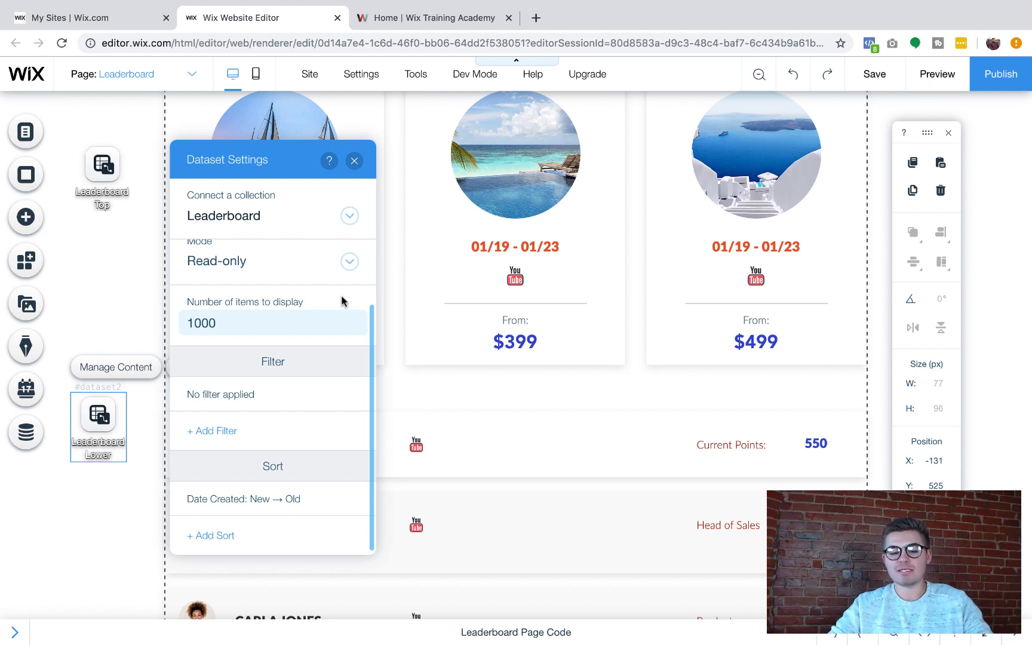
- Sort the Leaderboard Lower dataset by Total Points from high to low and close its settings
{"action": "left_click", "coordinate": [215, 535]}
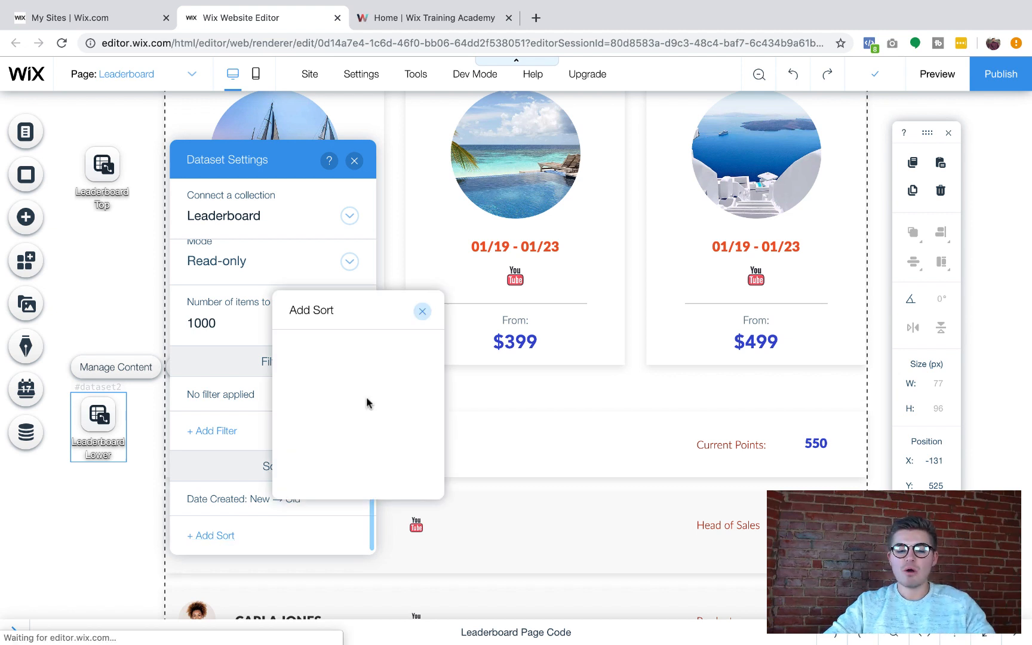
{"action": "left_click", "coordinate": [366, 364]}
{"action": "left_click", "coordinate": [360, 410]}
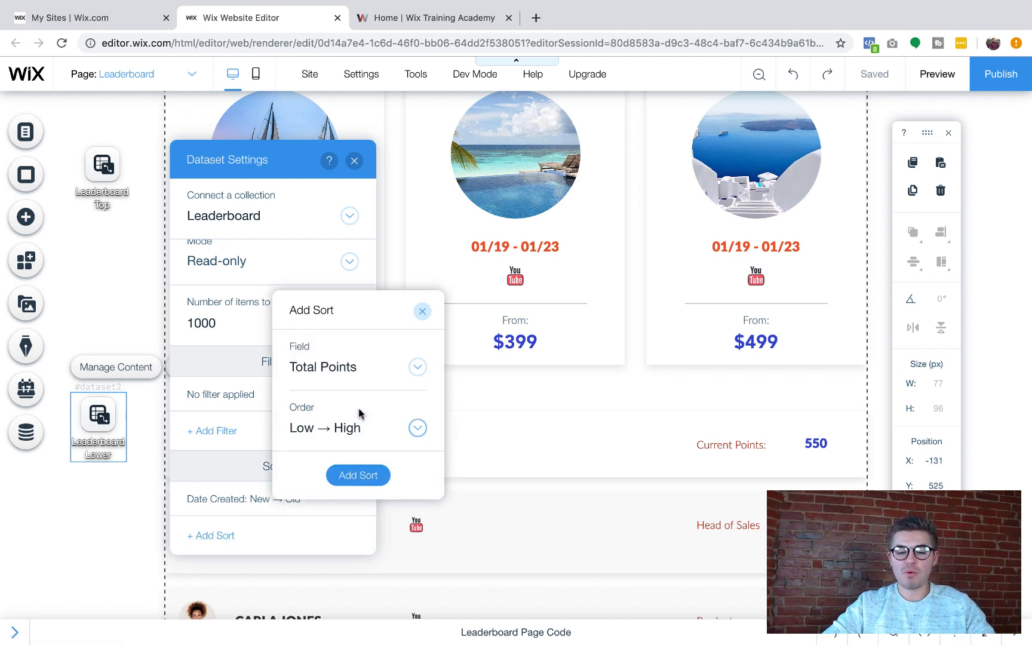
{"action": "left_click", "coordinate": [375, 428]}
{"action": "left_click", "coordinate": [366, 453]}
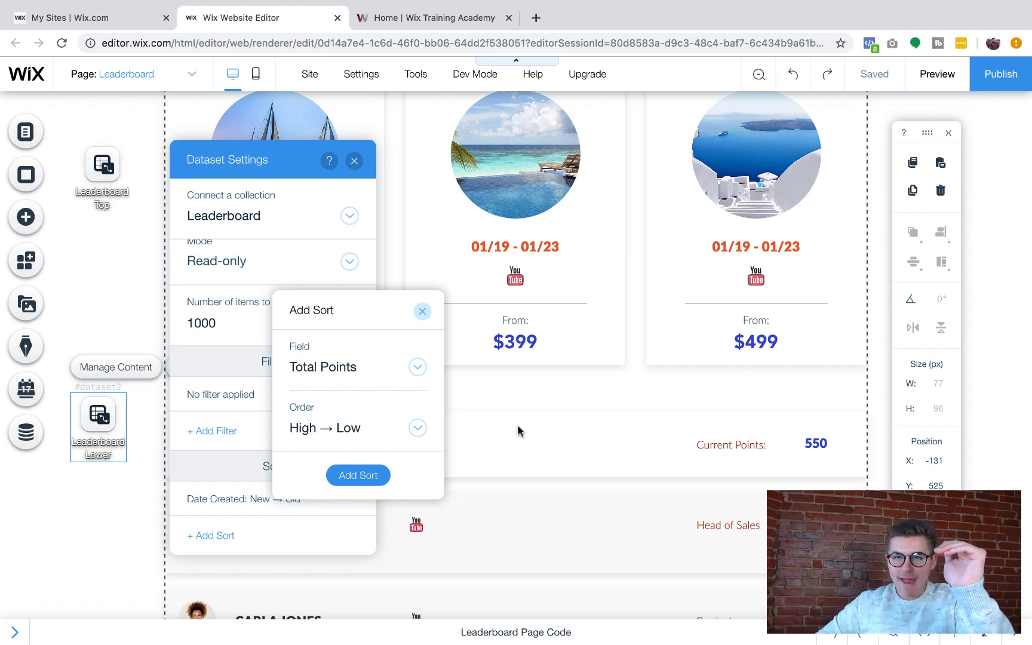
{"action": "left_click", "coordinate": [360, 481]}
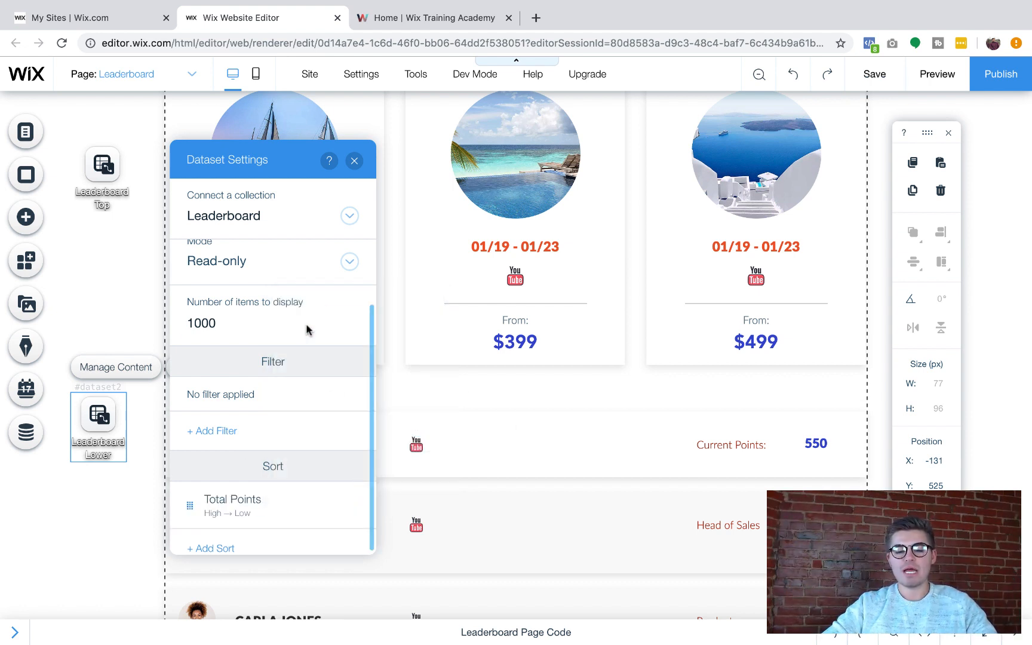
{"action": "left_click", "coordinate": [354, 161]}
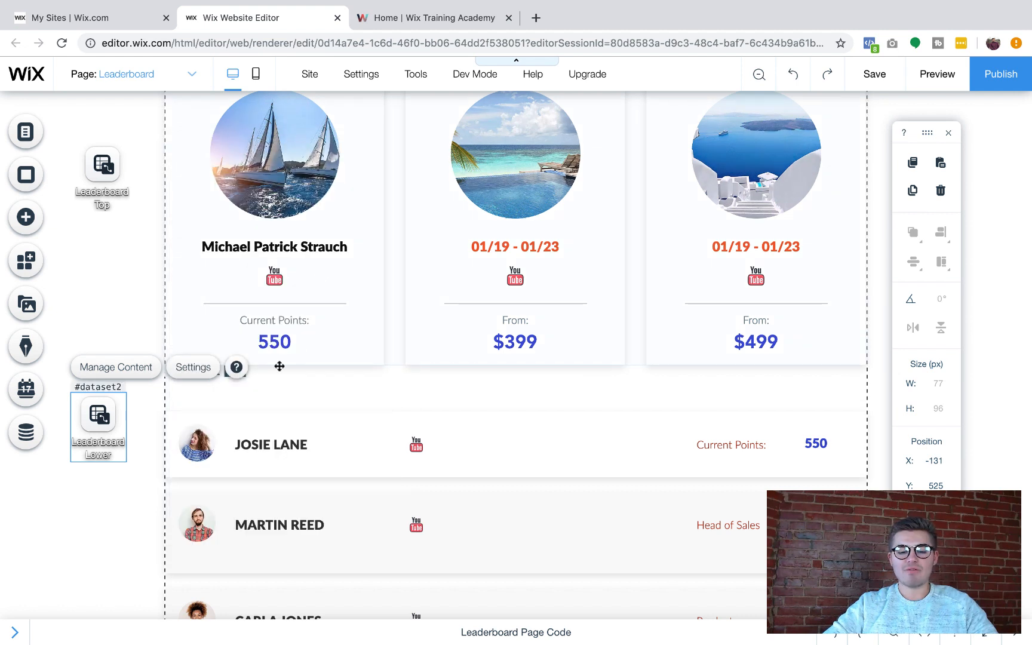
- Connect the profile image in the lower repeater's first row to the Leaderboard Lower dataset, with its source set to Profile Picture
{"action": "left_click", "coordinate": [194, 445]}
{"action": "left_click", "coordinate": [194, 445]}
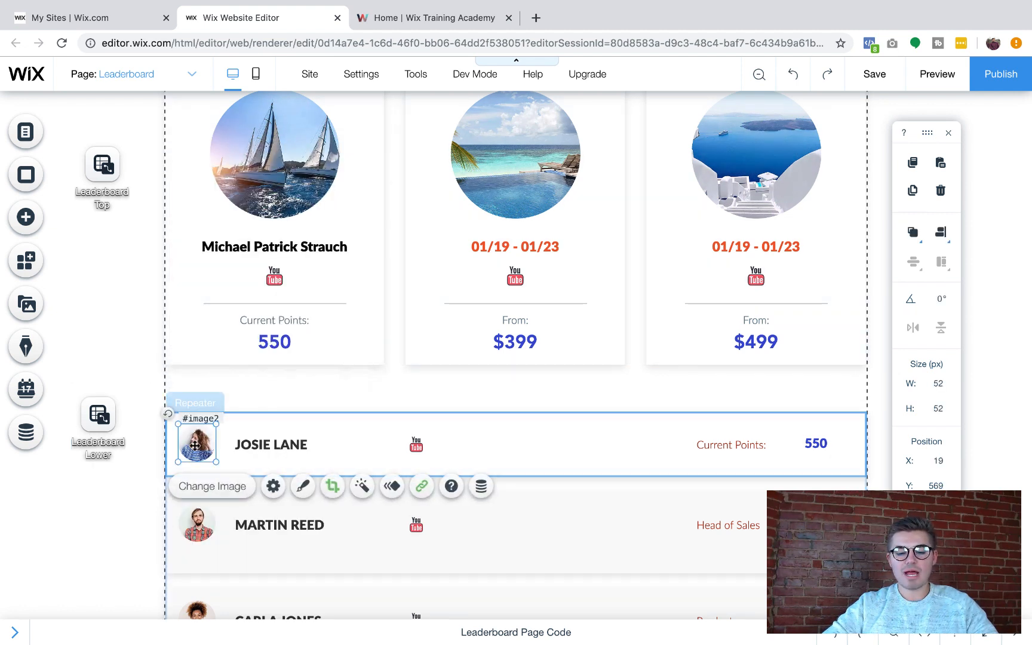
{"action": "left_click", "coordinate": [472, 486]}
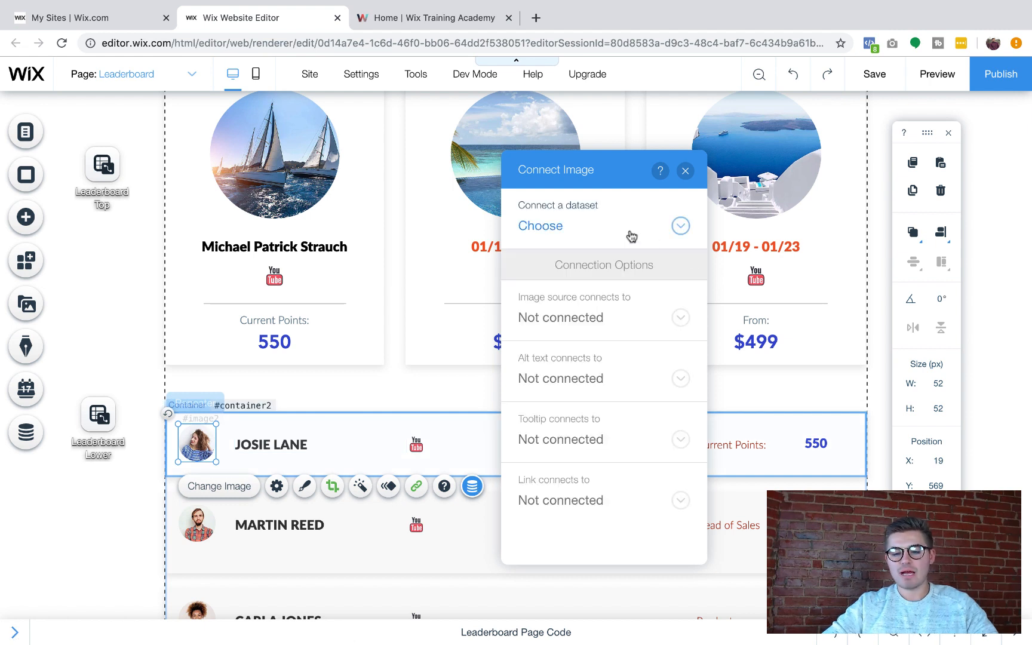
{"action": "left_click", "coordinate": [630, 233]}
{"action": "left_click", "coordinate": [623, 252]}
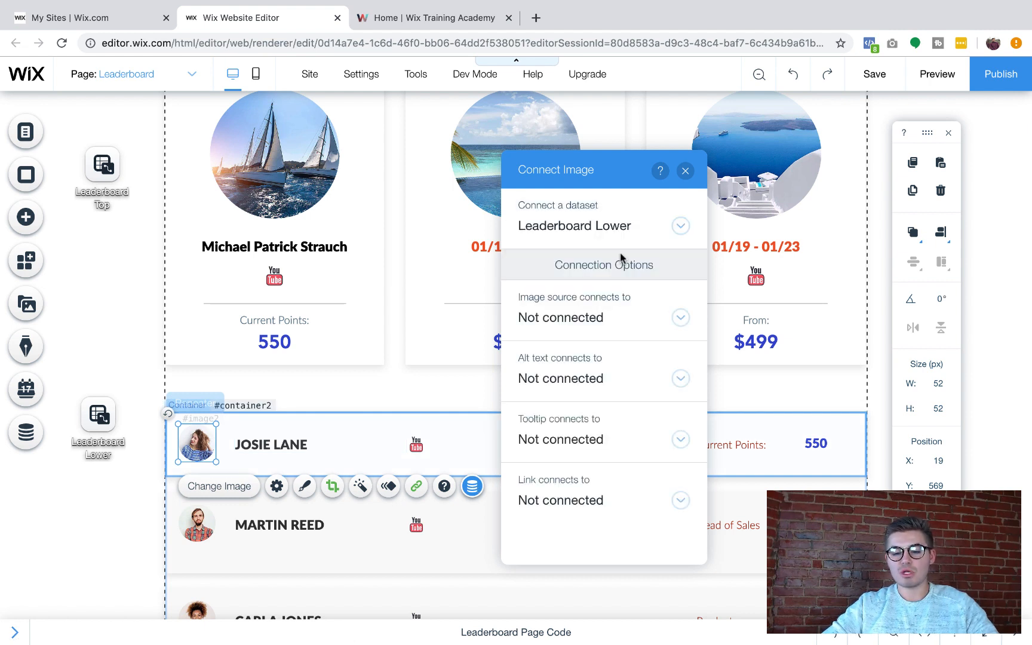
{"action": "left_click", "coordinate": [608, 318]}
{"action": "left_click", "coordinate": [580, 422]}
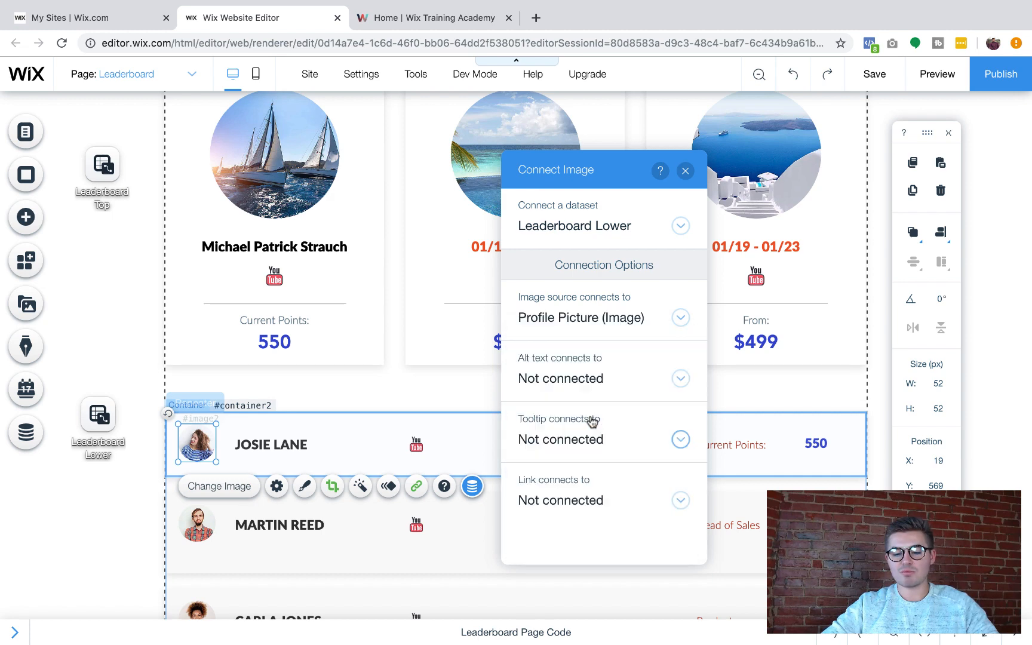
- Connect the row image's link to the YouTube URL field and close the connection settings
{"action": "left_click", "coordinate": [603, 502]}
{"action": "scroll", "coordinate": [602, 366], "scroll_direction": "down", "scroll_amount": 5}
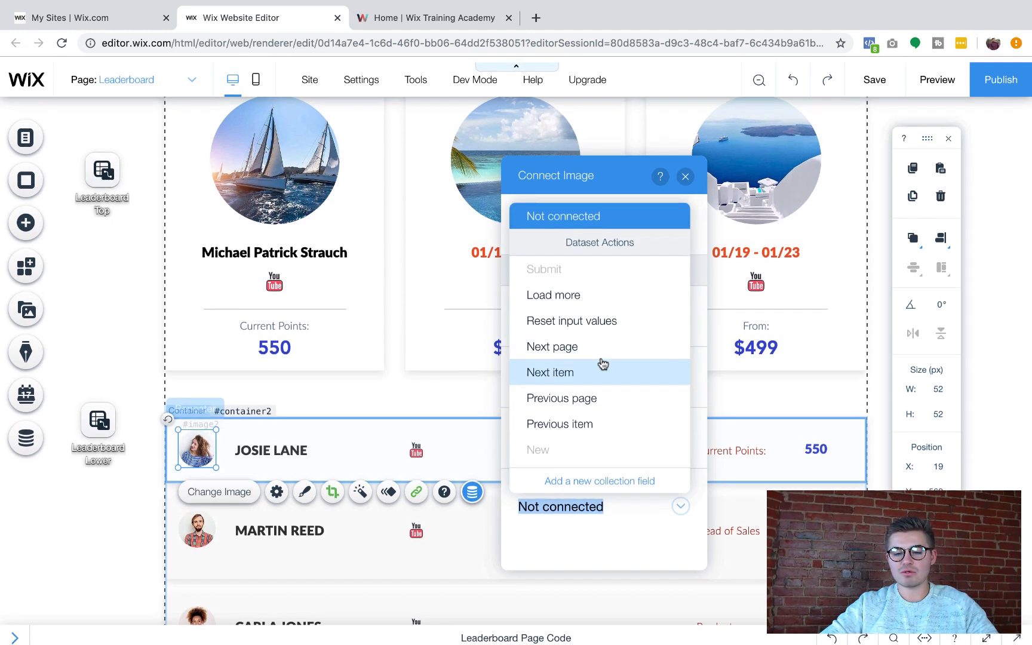
{"action": "left_click", "coordinate": [603, 421]}
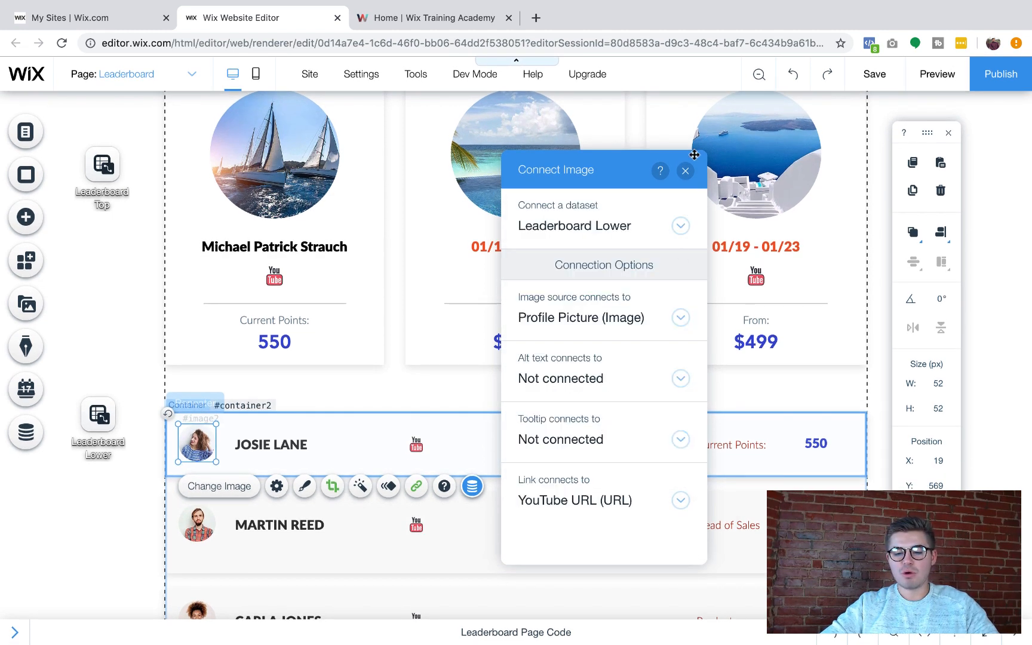
{"action": "left_click", "coordinate": [685, 171]}
- Connect the name text in the lower repeater's first row to the Full Name field of the Leaderboard Lower dataset
{"action": "left_click", "coordinate": [280, 442]}
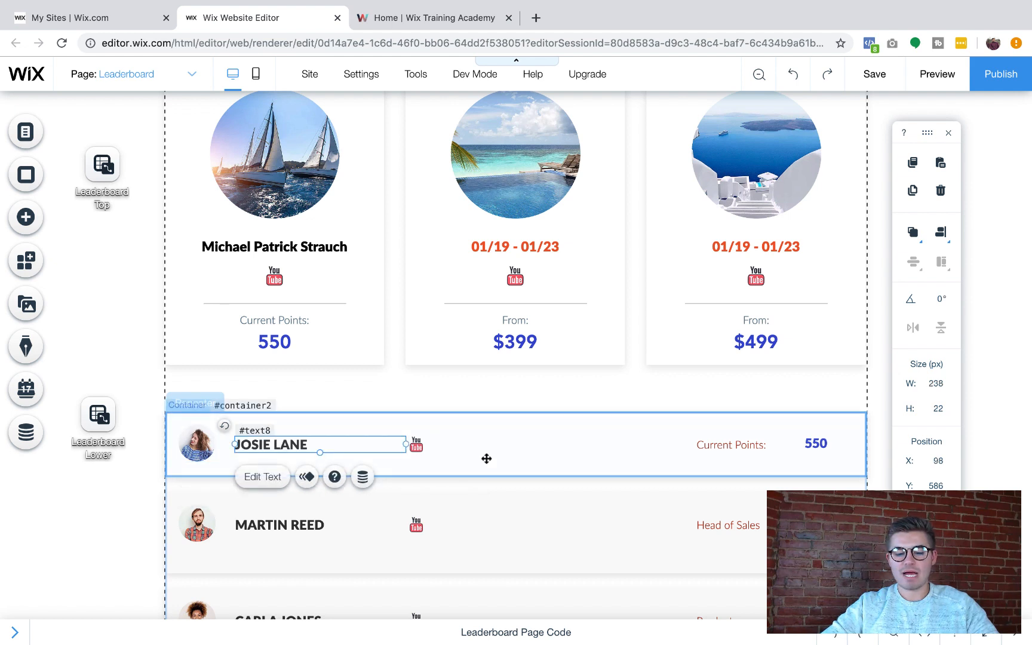
{"action": "left_click", "coordinate": [362, 479]}
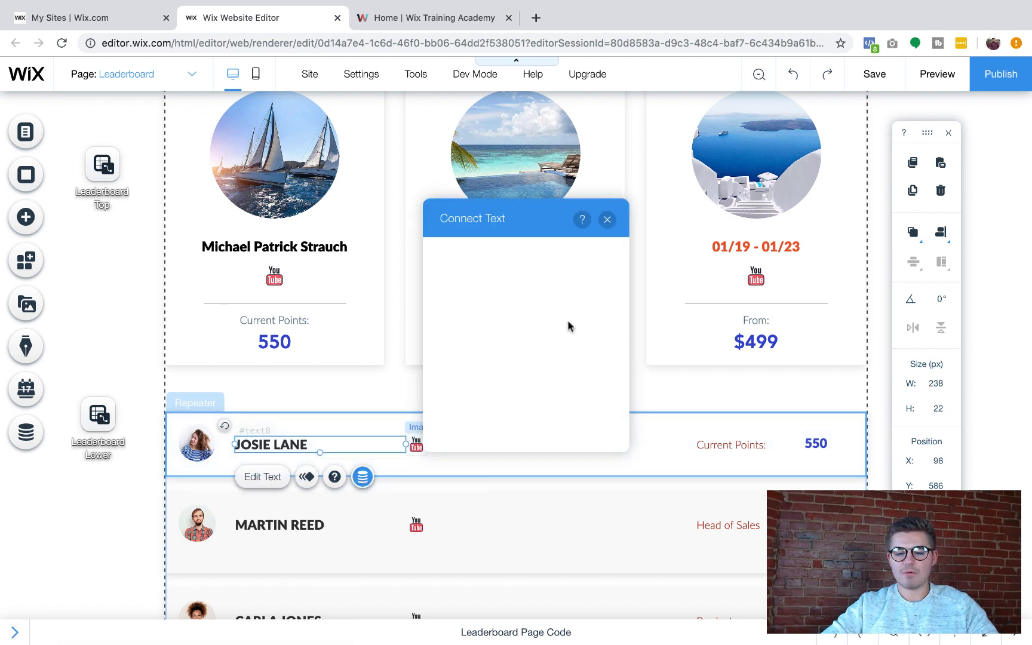
{"action": "left_click", "coordinate": [519, 366]}
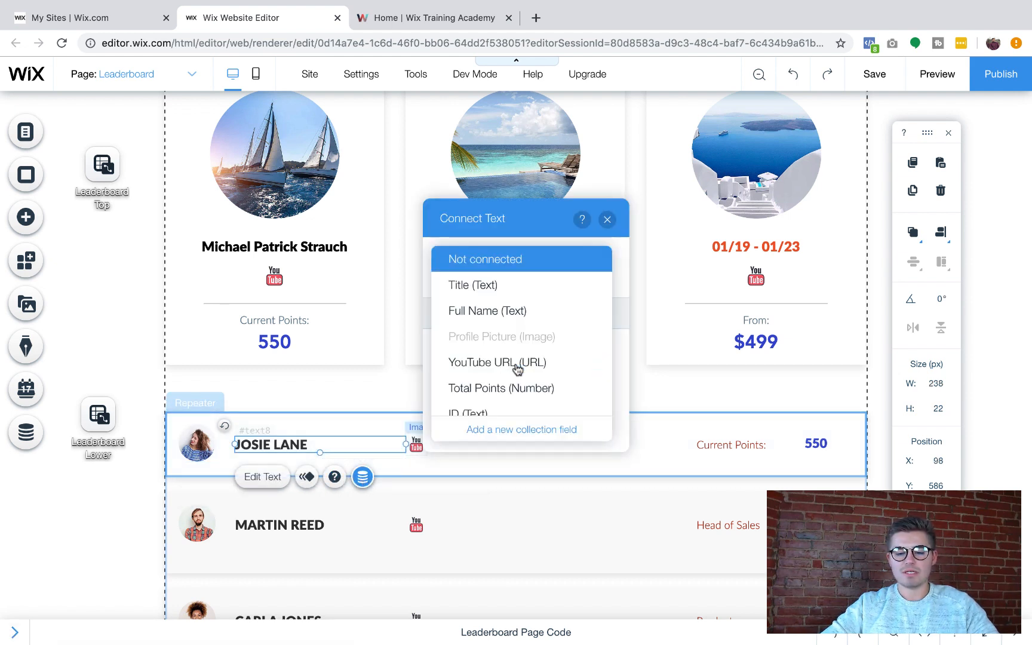
{"action": "left_click", "coordinate": [512, 317]}
{"action": "left_click", "coordinate": [607, 219]}
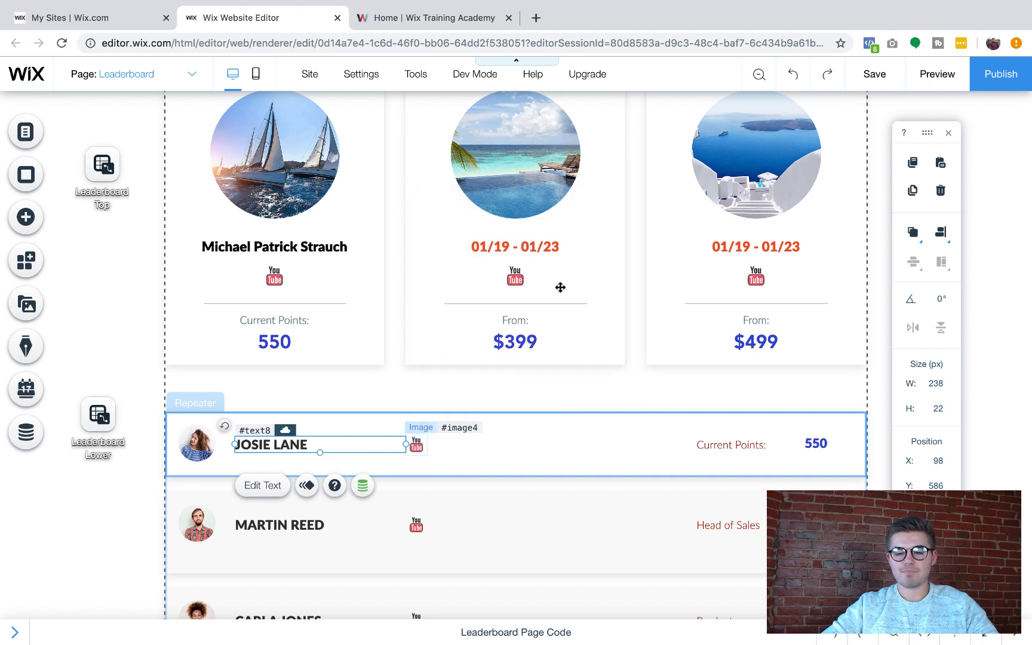
- Connect the link of the YouTube icon in the lower repeater's first row to the YouTube URL field
{"action": "left_click", "coordinate": [416, 446]}
{"action": "left_click", "coordinate": [700, 480]}
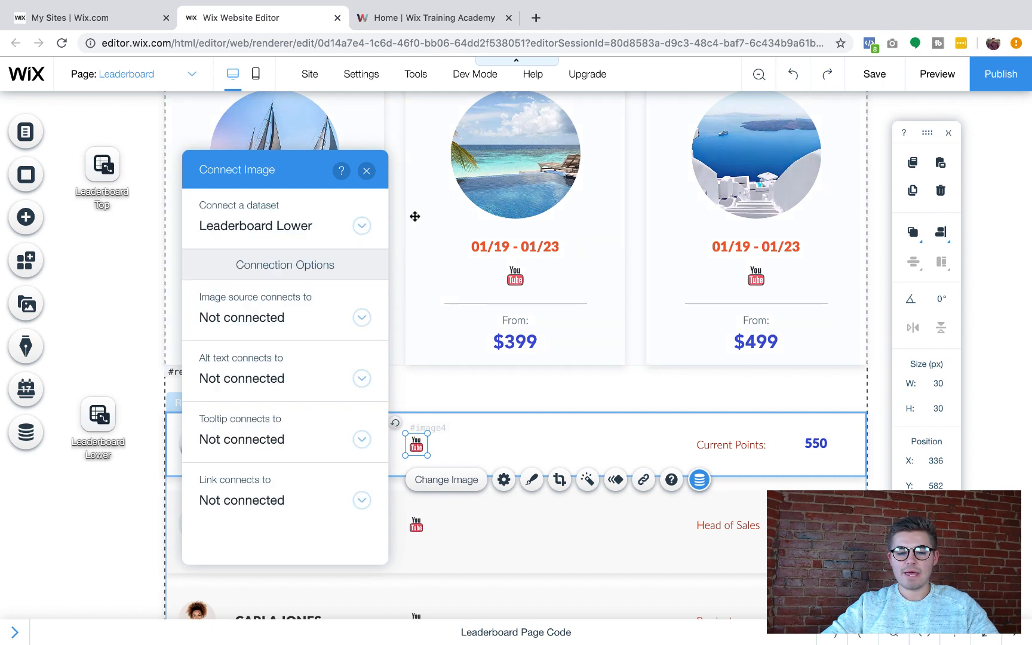
{"action": "left_click", "coordinate": [260, 500]}
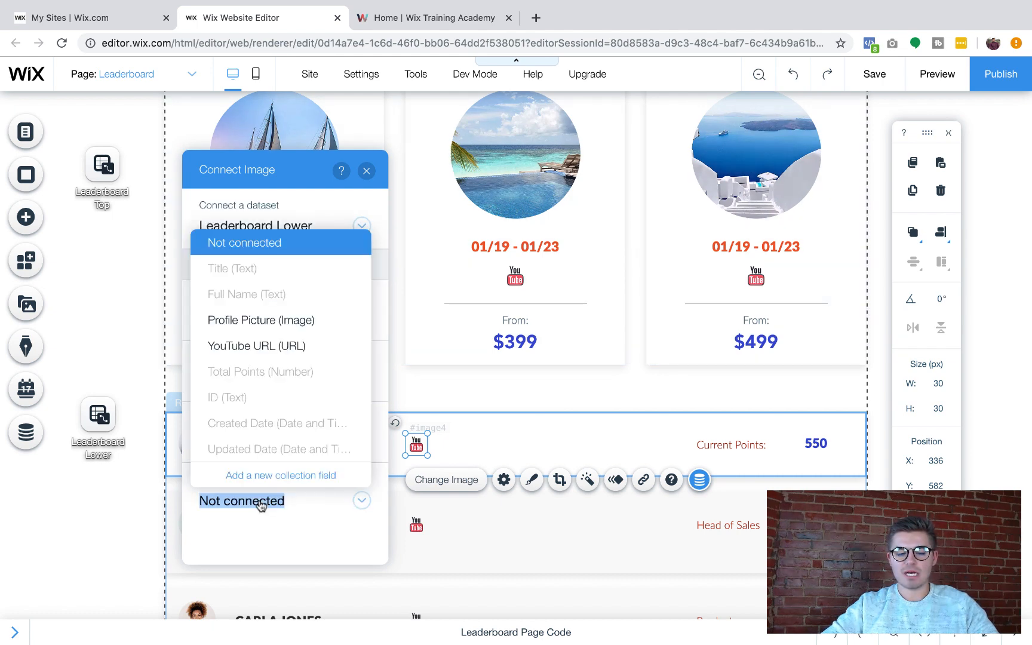
{"action": "left_click", "coordinate": [286, 357]}
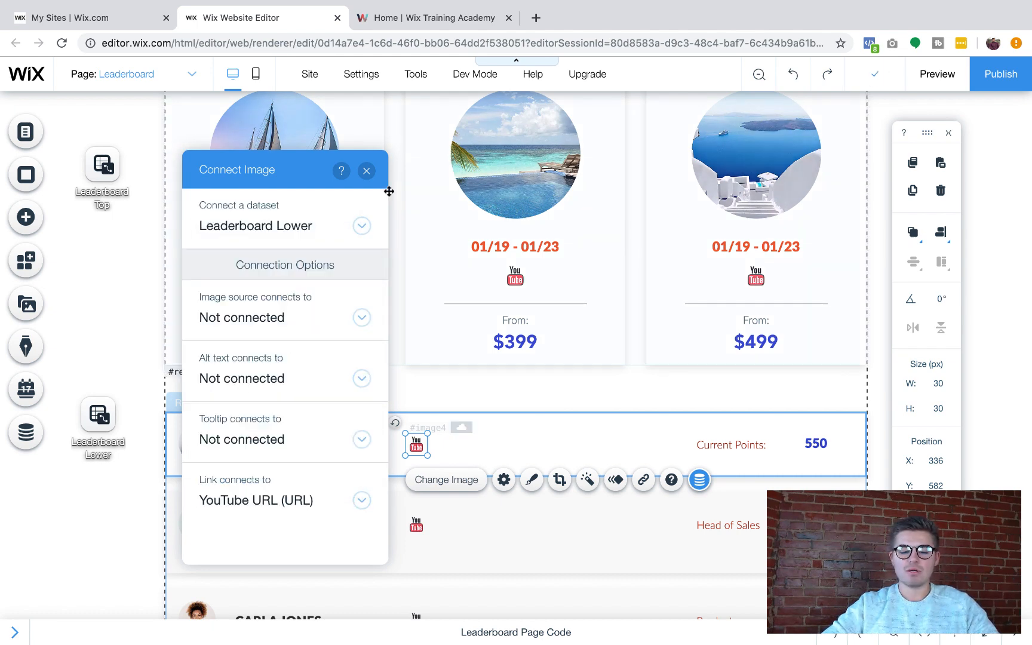
{"action": "left_click", "coordinate": [366, 170]}
- Connect the points value text in the lower repeater's first row to the Total Points field
{"action": "left_click", "coordinate": [816, 444]}
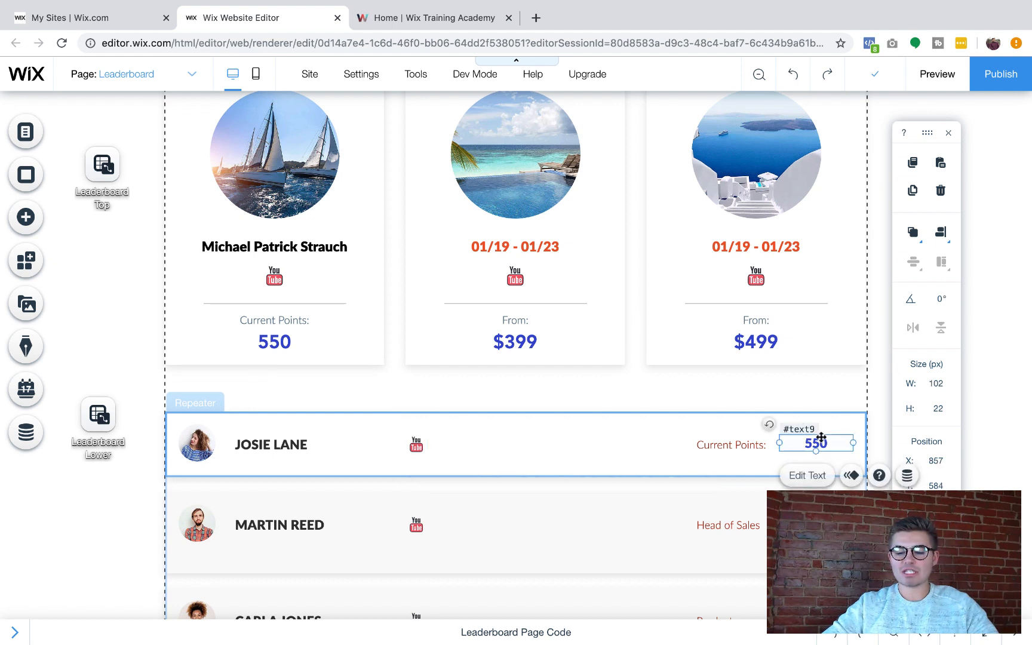
{"action": "left_click", "coordinate": [908, 476]}
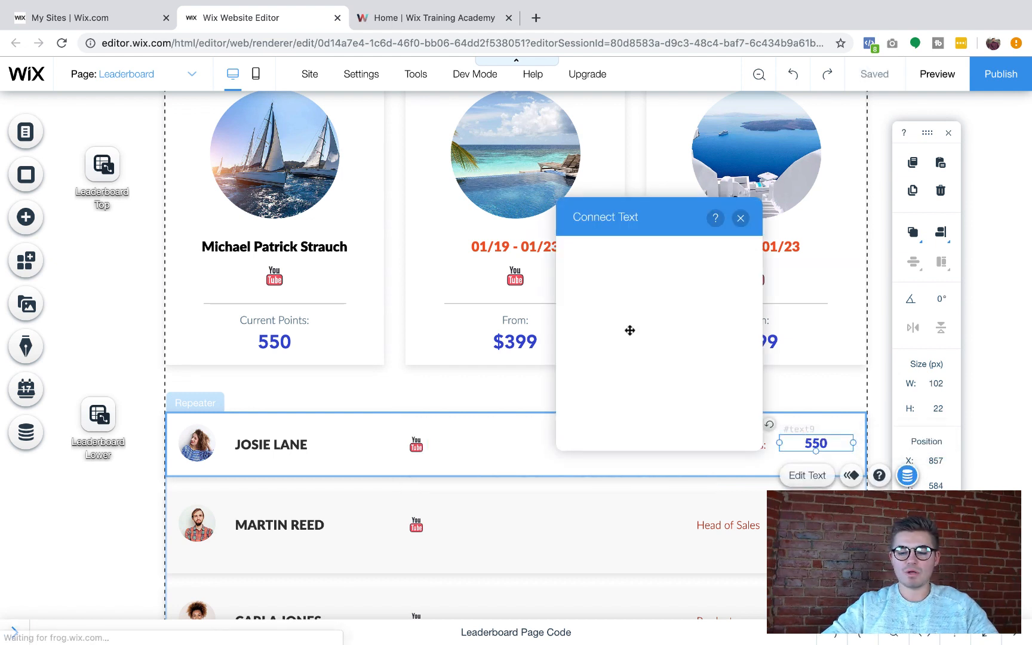
{"action": "left_click", "coordinate": [629, 371]}
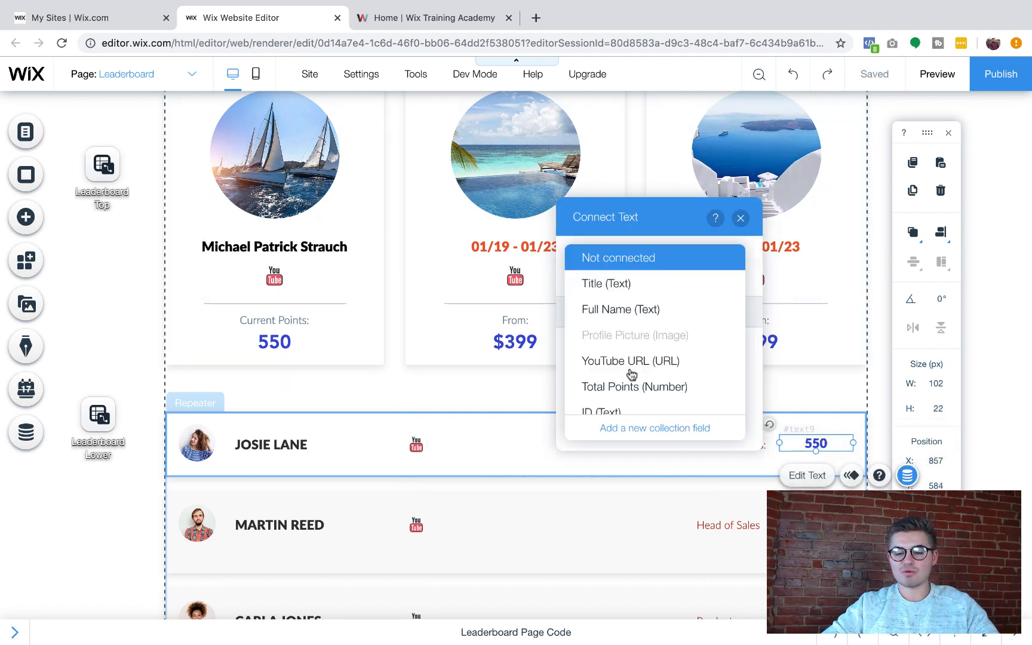
{"action": "left_click", "coordinate": [638, 388]}
{"action": "left_click", "coordinate": [740, 217]}
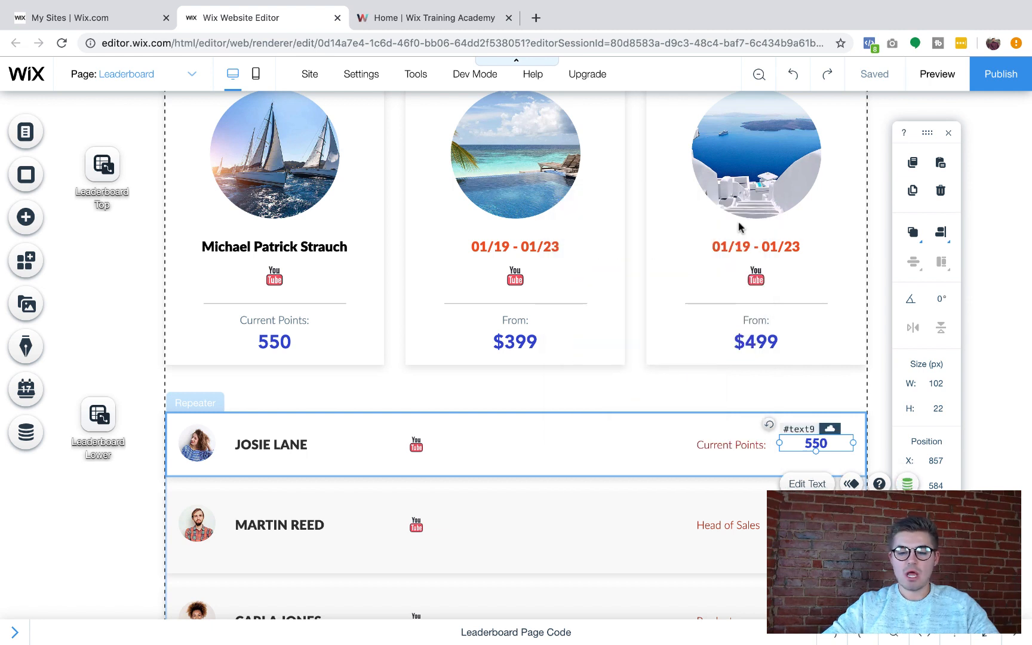
- Open the Leaderboard collection and enter the first member's full name in row 1
{"action": "left_click", "coordinate": [119, 503]}
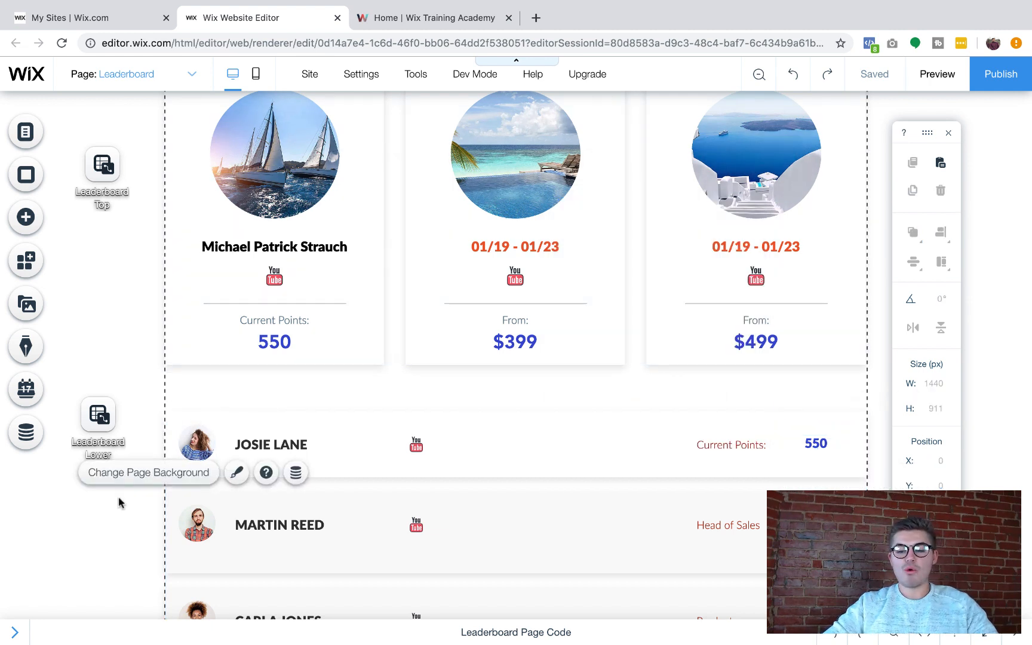
{"action": "left_click", "coordinate": [30, 433]}
{"action": "left_click", "coordinate": [274, 189]}
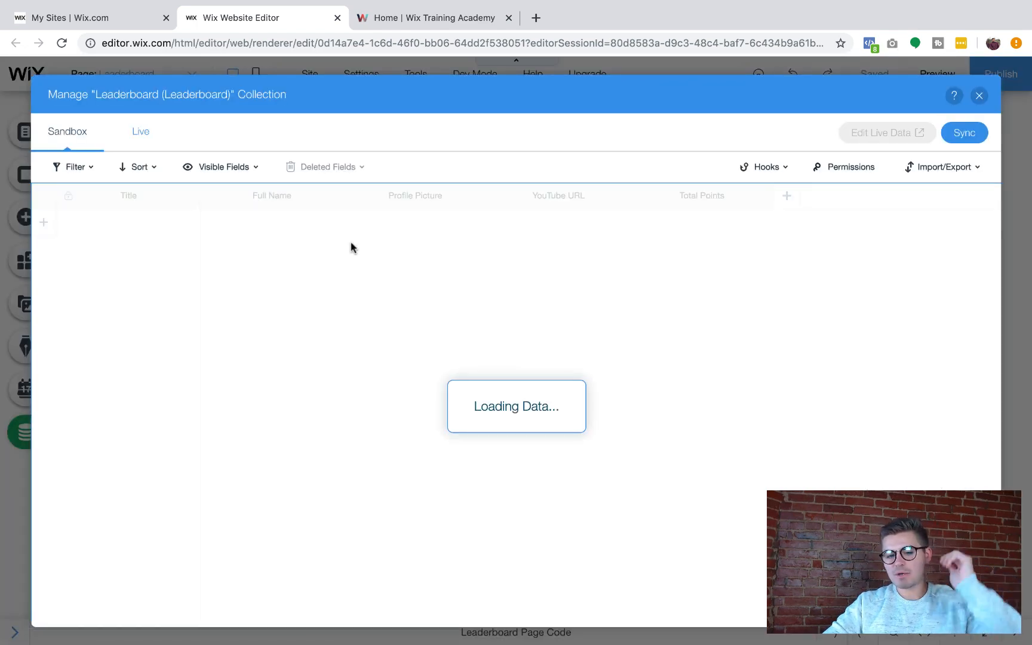
{"action": "left_click", "coordinate": [274, 219]}
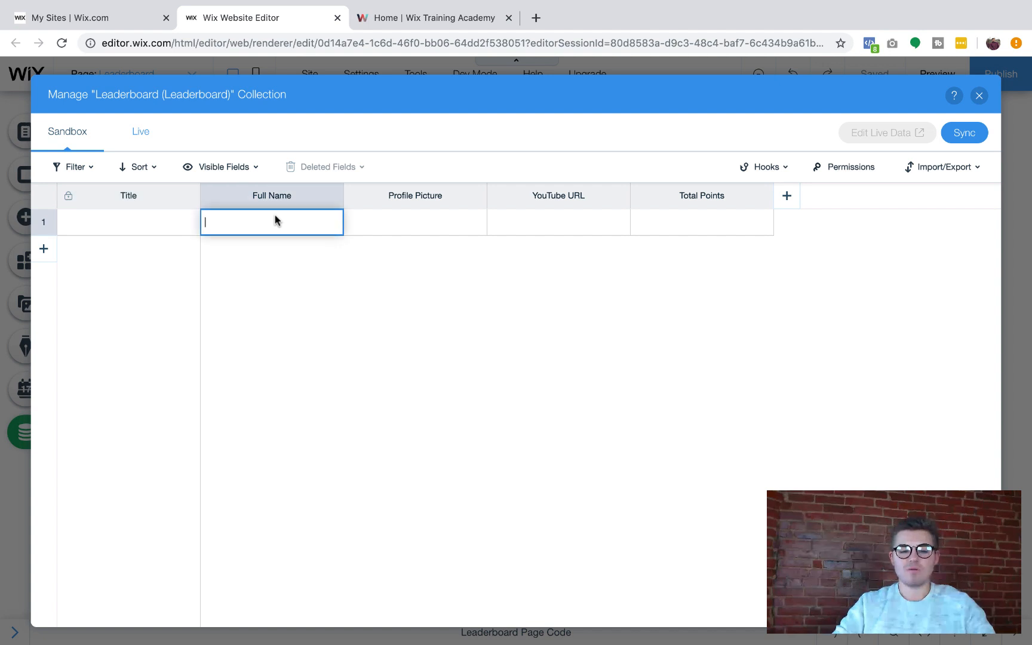
{"action": "type", "text": "Michael Patrick Strauch"}
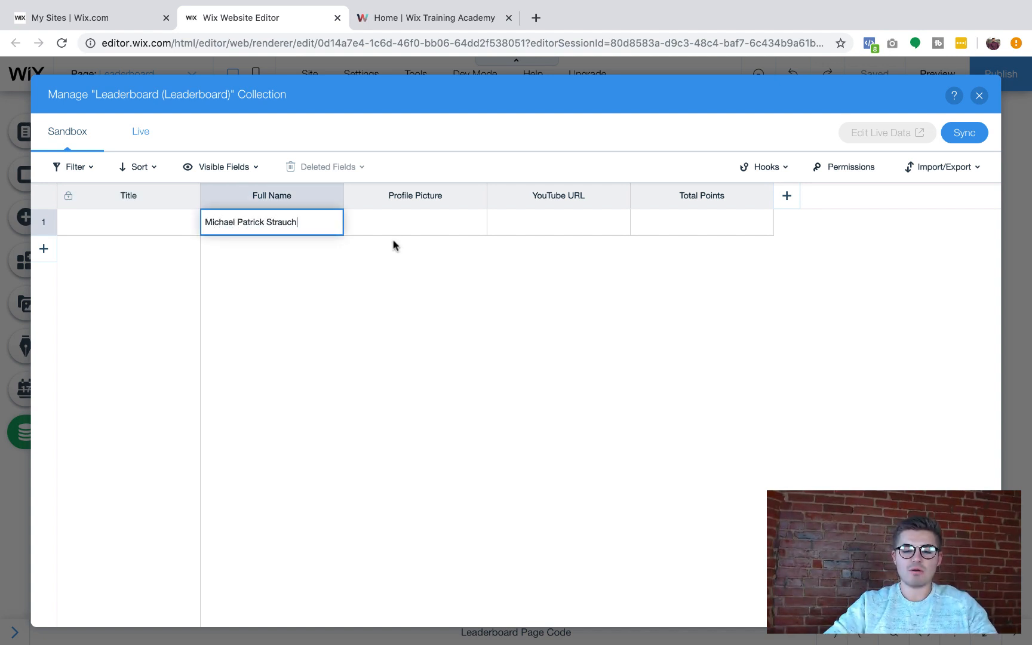
- Set row 1's Profile Picture to the founder portrait in the checked shirt, uploaded from the Wix account's files
{"action": "left_click", "coordinate": [399, 231]}
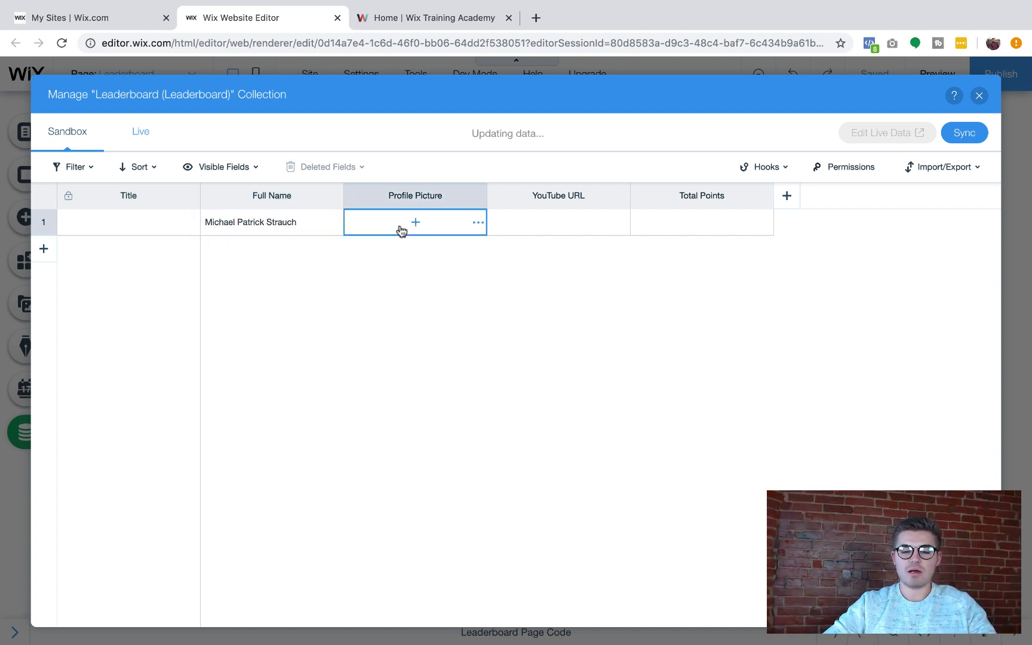
{"action": "left_click", "coordinate": [417, 224]}
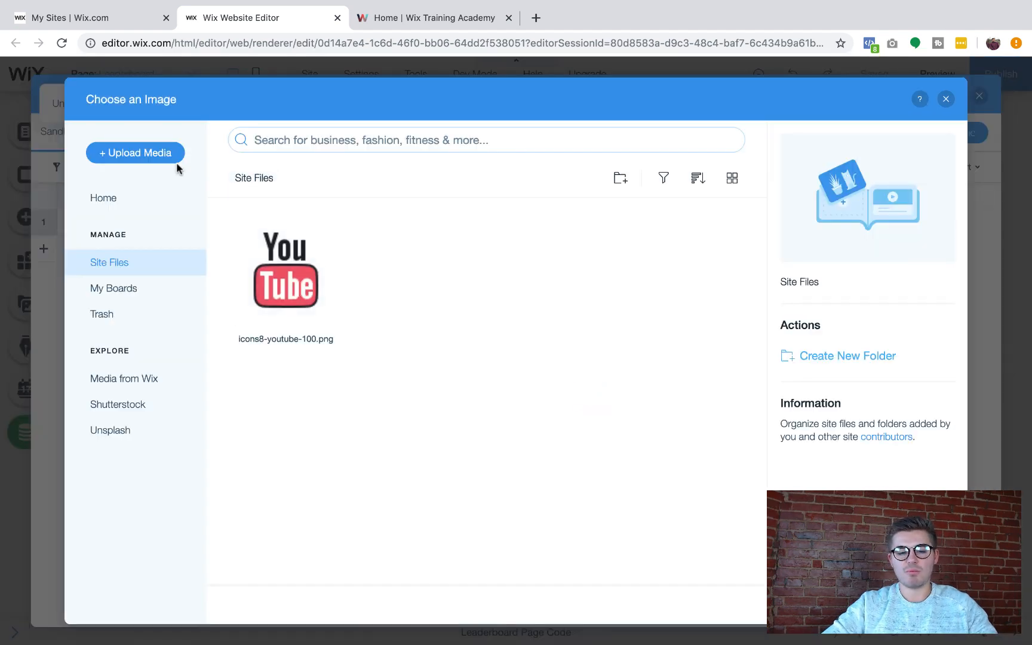
{"action": "left_click", "coordinate": [173, 156]}
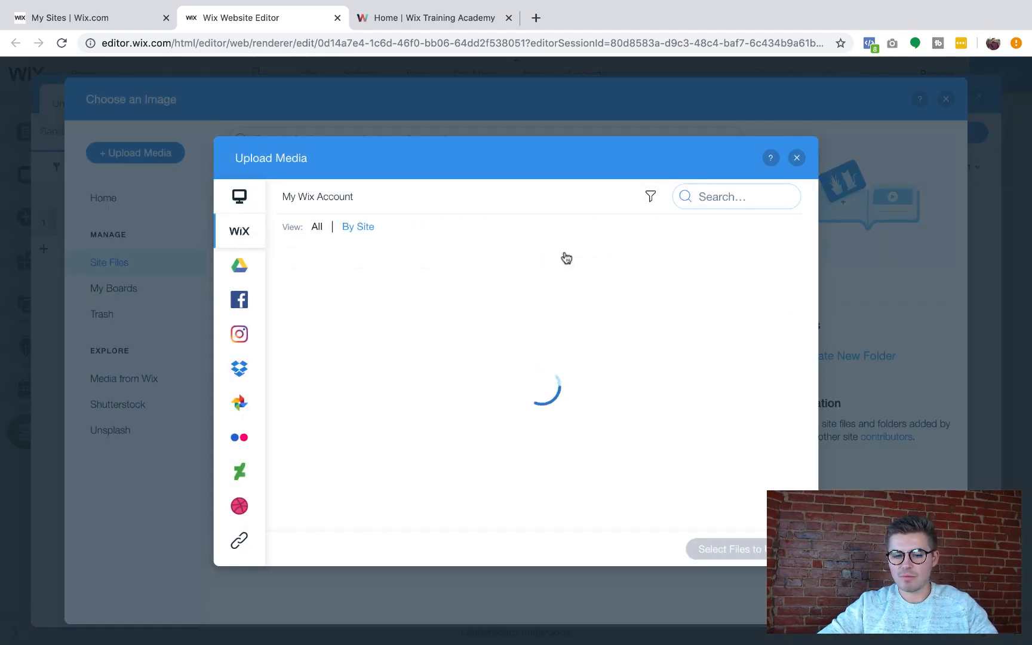
{"action": "scroll", "coordinate": [598, 325], "scroll_direction": "down", "scroll_amount": 2}
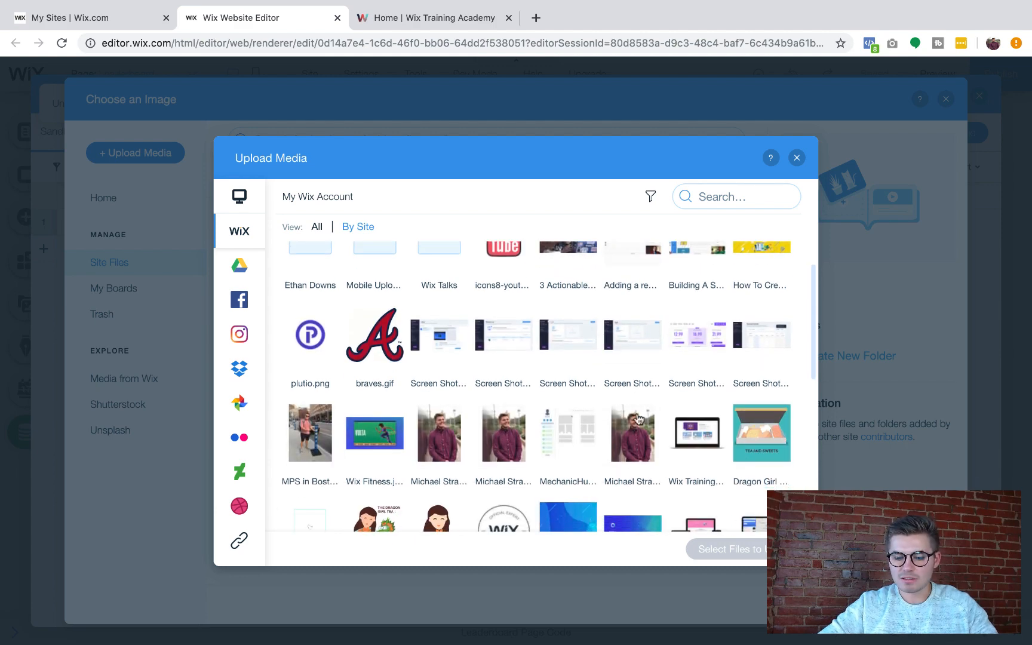
{"action": "double_click", "coordinate": [632, 435]}
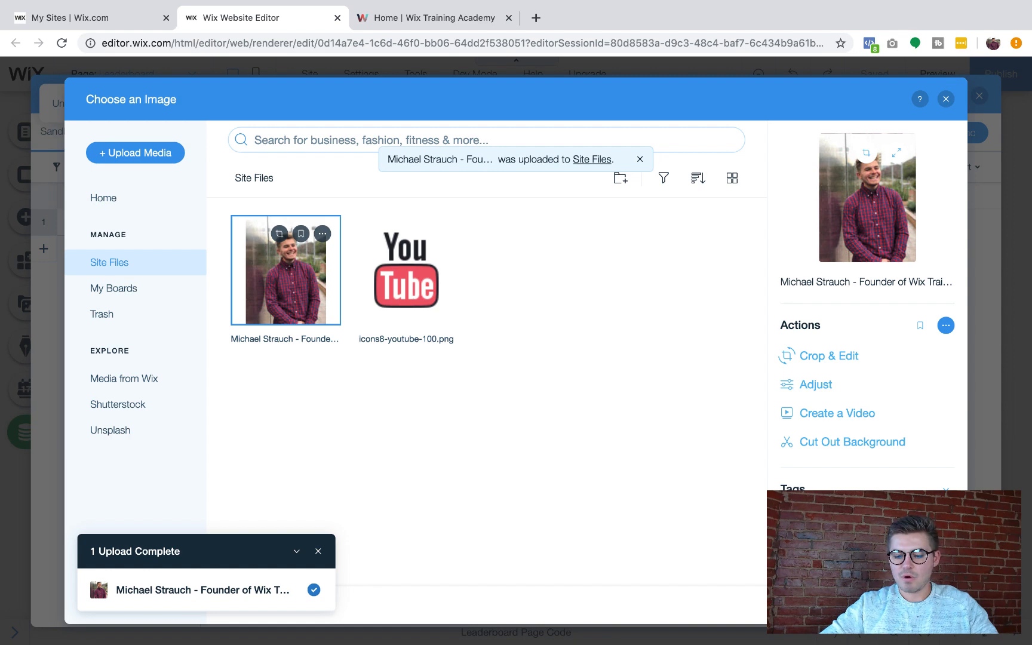
{"action": "left_click", "coordinate": [911, 605]}
- Open the Wix Training Academy YouTube channel in a new tab and copy its address without the "/featured" ending
{"action": "left_click", "coordinate": [558, 227]}
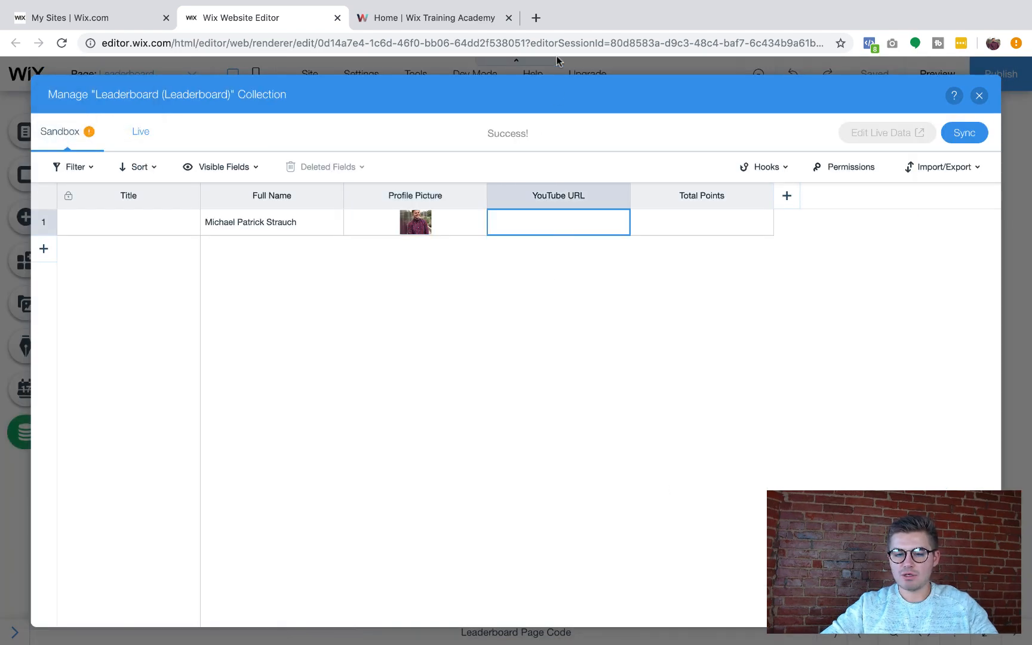
{"action": "left_click", "coordinate": [535, 18]}
{"action": "type", "text": "yo"}
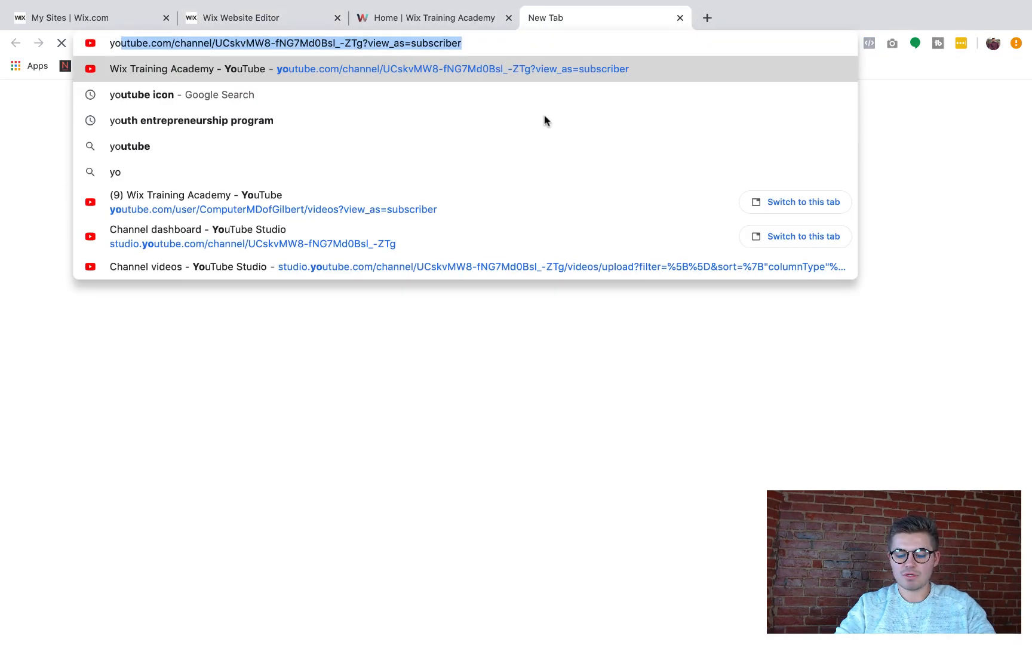
{"action": "key", "text": "Return"}
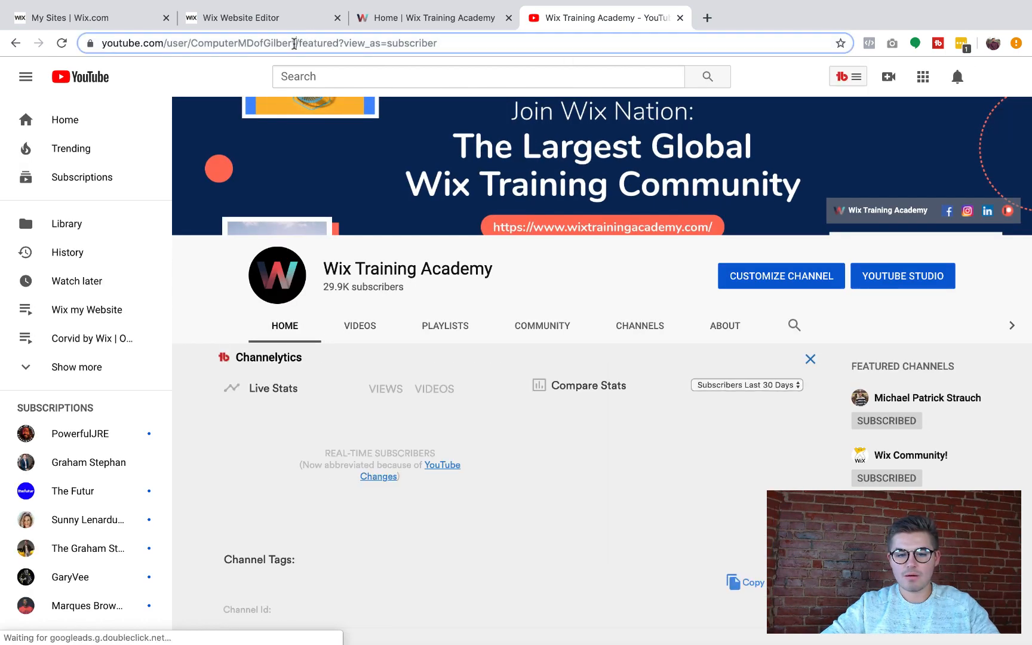
{"action": "left_click_drag", "start_coordinate": [294, 43], "coordinate": [135, 43]}
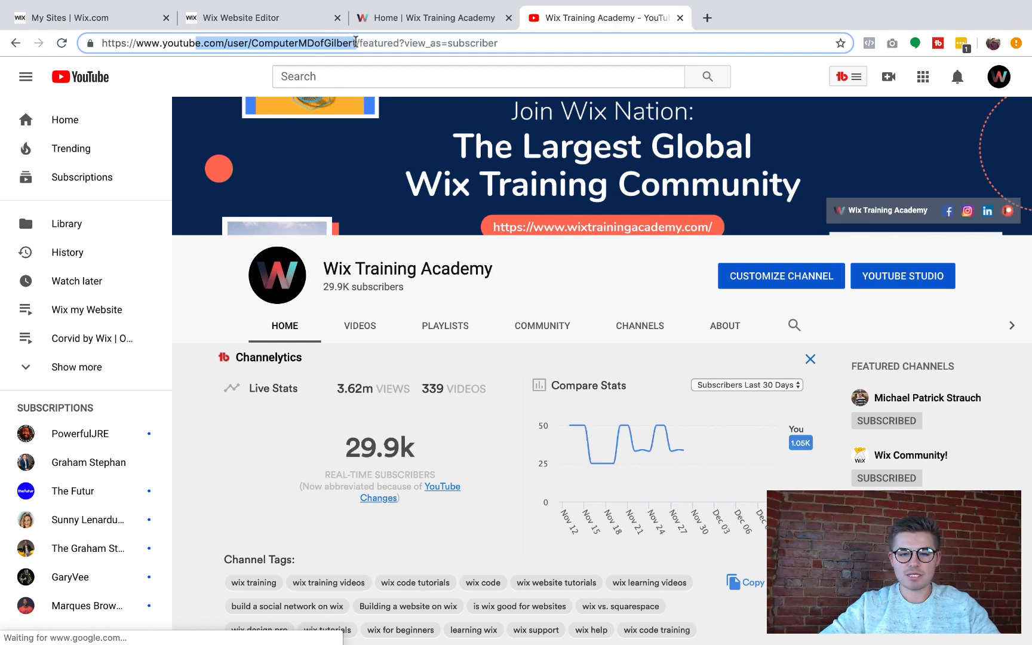
{"action": "left_click_drag", "start_coordinate": [357, 43], "coordinate": [193, 53]}
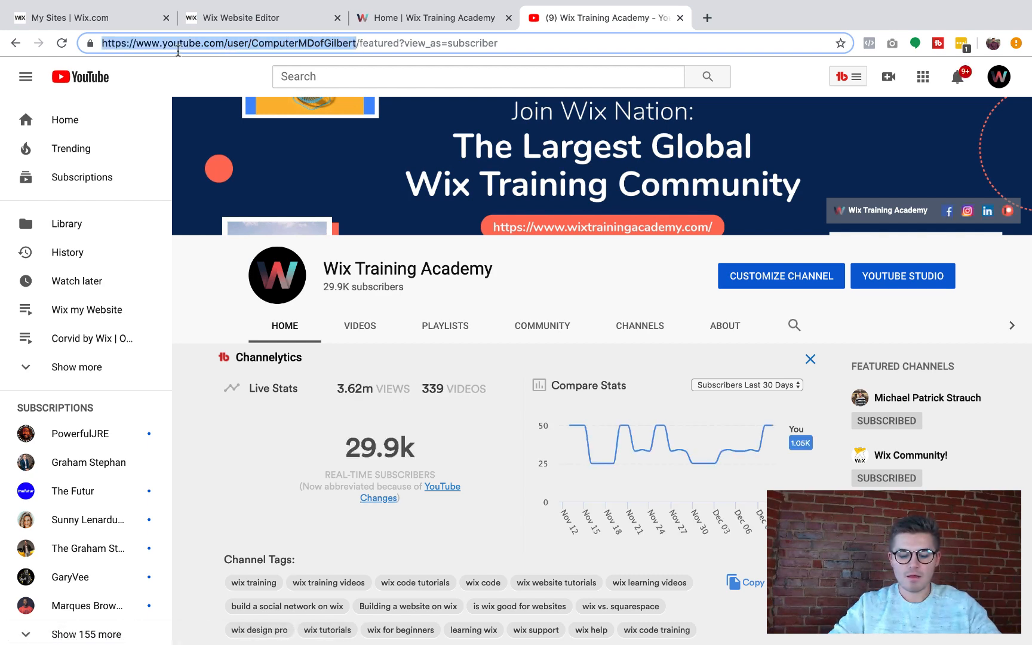
- Close the YouTube tab, paste the channel address as row 1's YouTube URL, and set its Total Points to 237
{"action": "left_click", "coordinate": [680, 18]}
{"action": "left_click", "coordinate": [566, 224]}
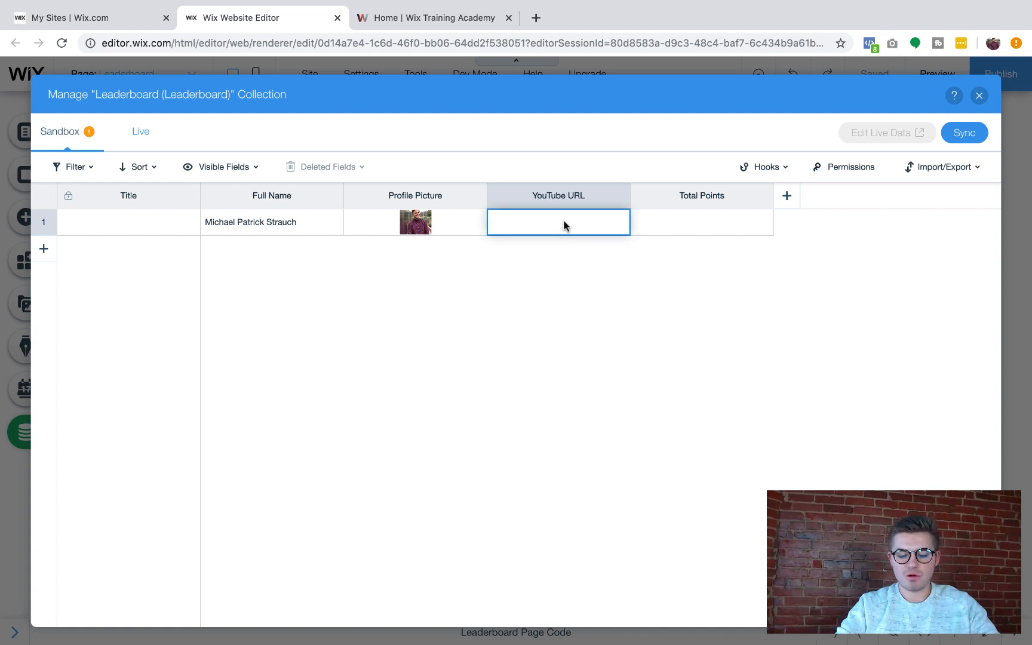
{"action": "key", "text": "ctrl+v"}
{"action": "left_click", "coordinate": [721, 227]}
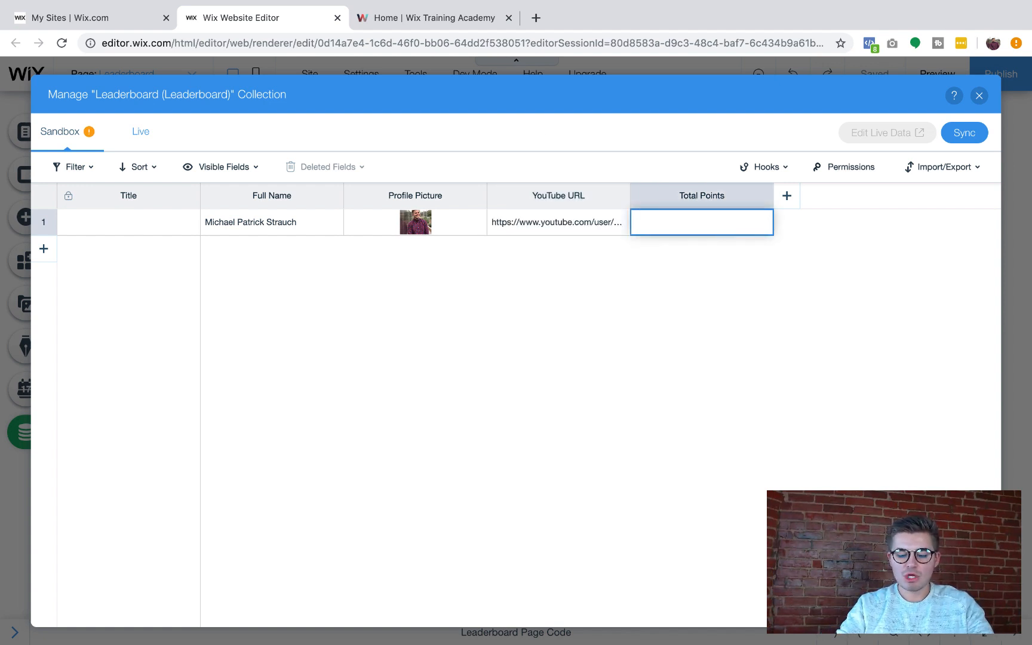
- Add a second row to the Leaderboard collection with the Full Name "MPS Clone"
{"action": "left_click", "coordinate": [44, 250]}
{"action": "left_click", "coordinate": [260, 257]}
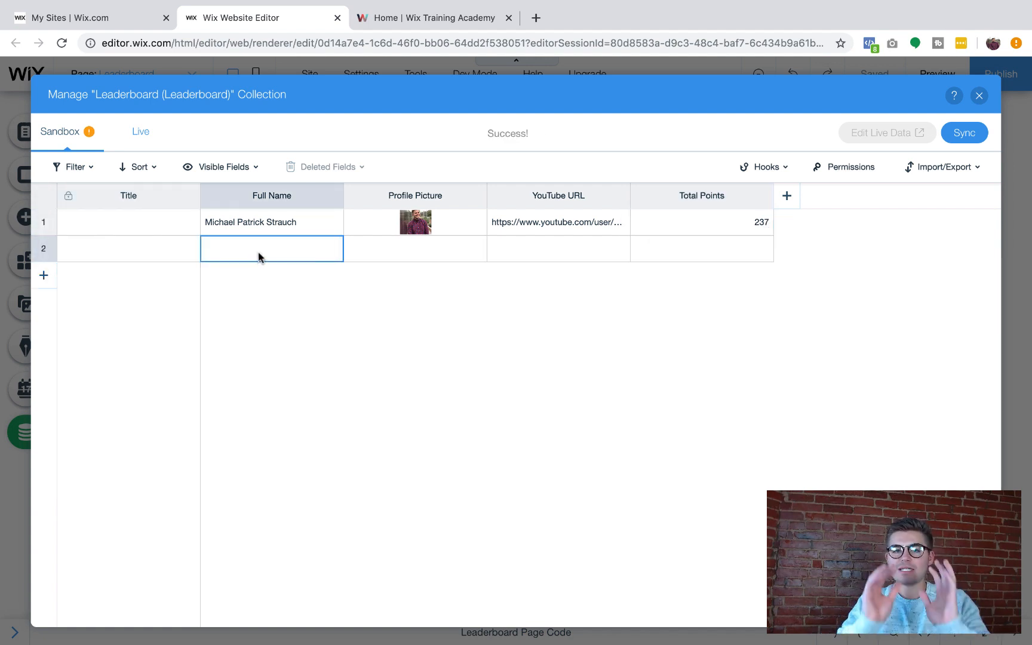
{"action": "left_click", "coordinate": [258, 257]}
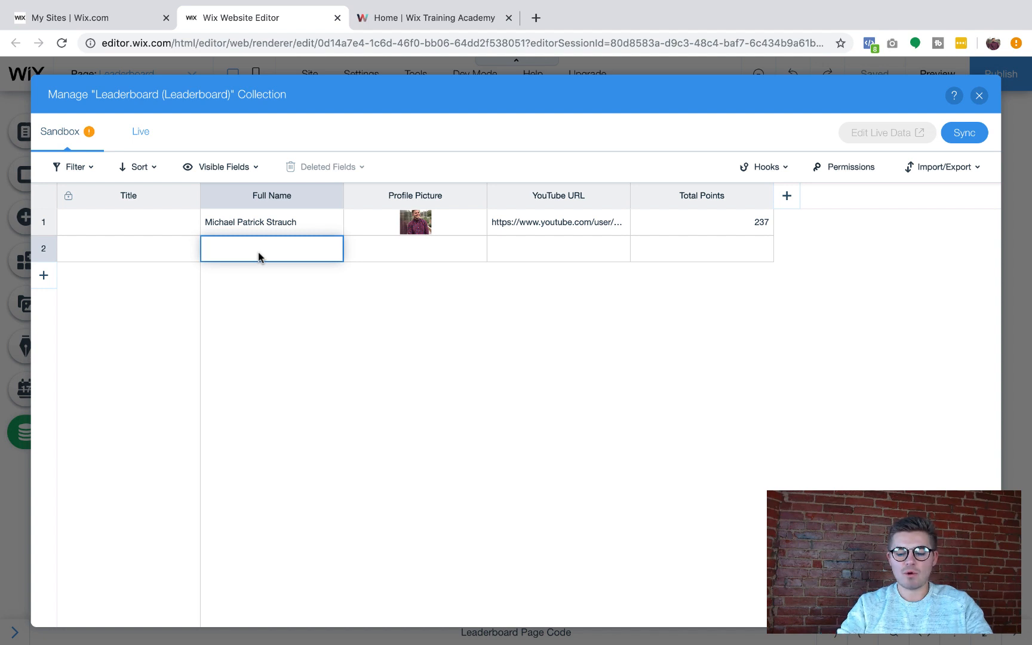
{"action": "type", "text": "MPS Clone"}
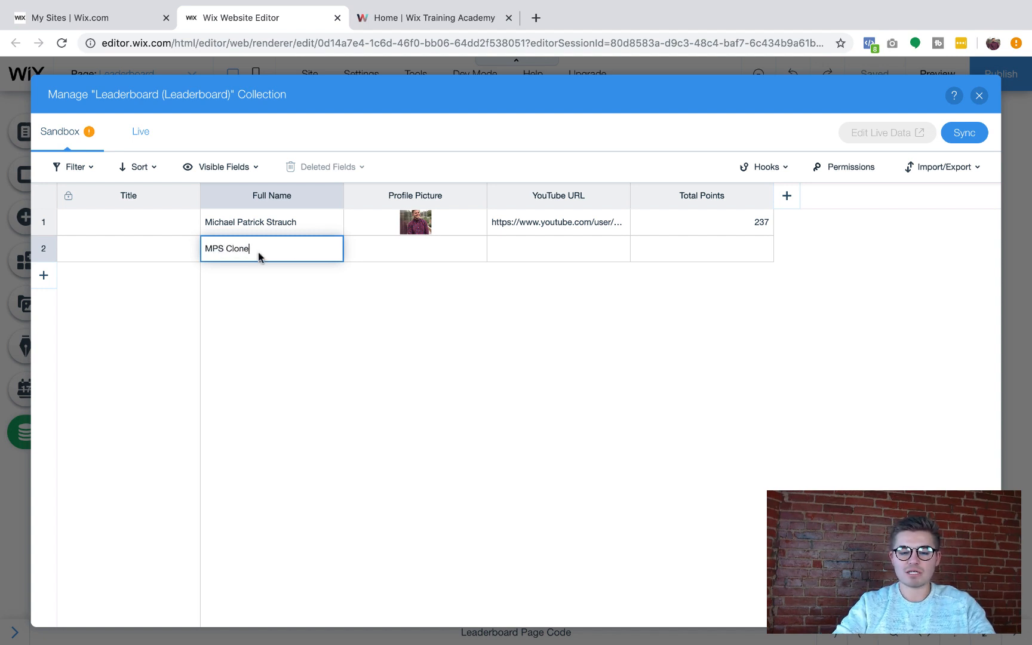
- Set row 2's Profile Picture to "MPS in Boston.JPG", uploaded from the Wix account's files
{"action": "left_click", "coordinate": [417, 258]}
{"action": "left_click", "coordinate": [416, 258]}
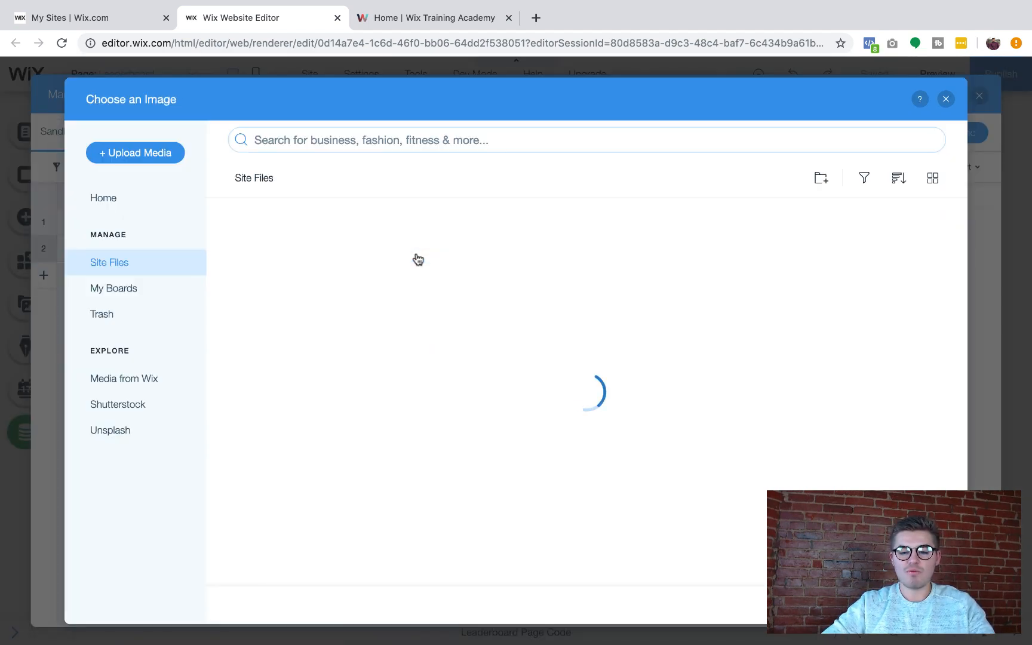
{"action": "left_click", "coordinate": [143, 160]}
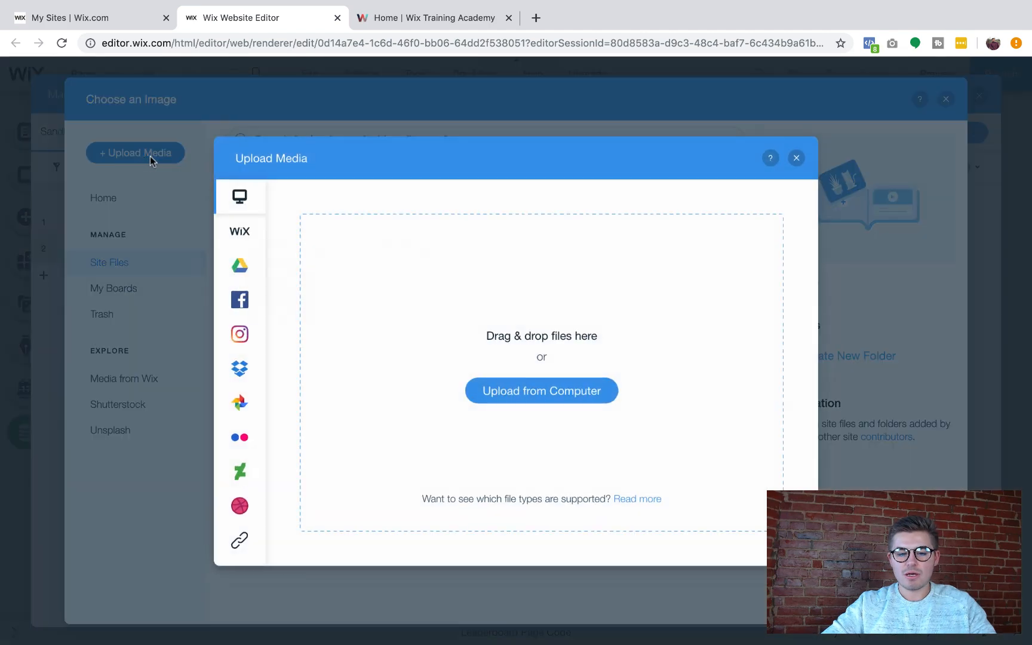
{"action": "left_click", "coordinate": [240, 231]}
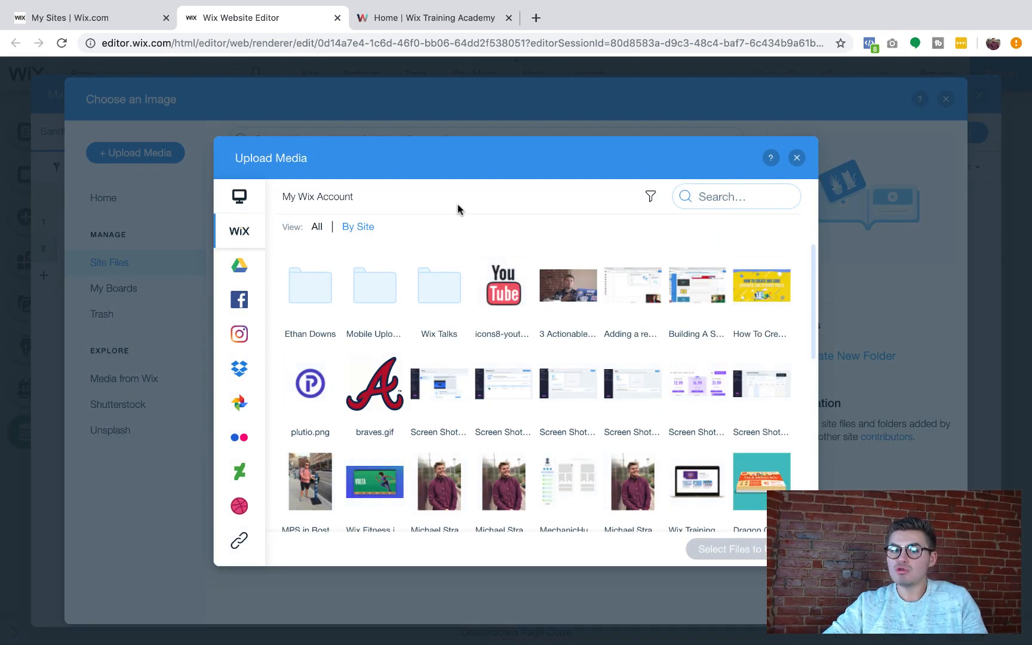
{"action": "double_click", "coordinate": [310, 476]}
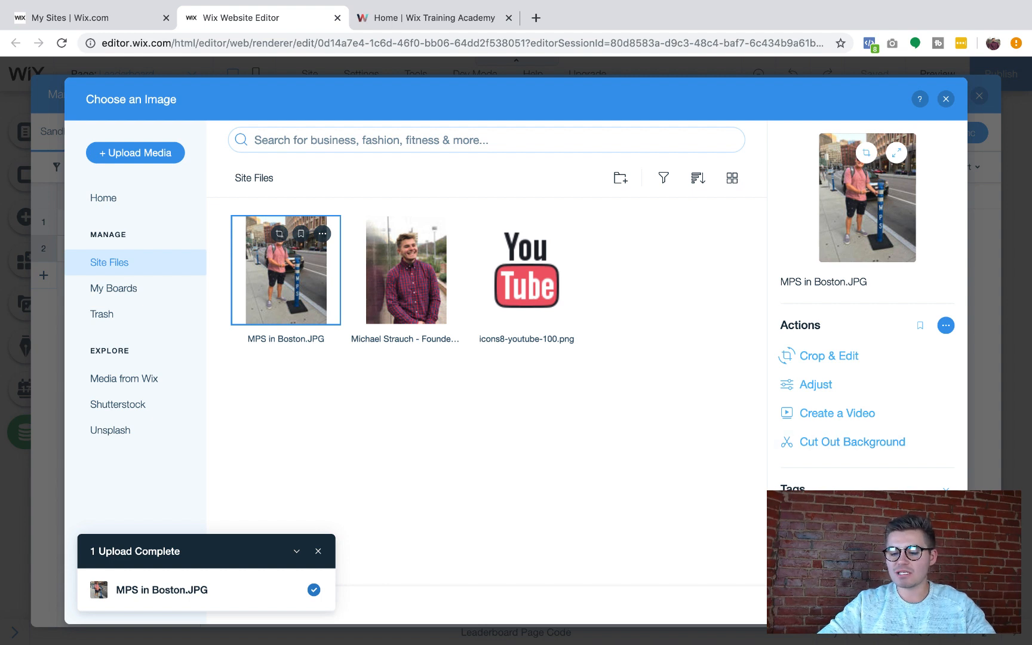
{"action": "left_click", "coordinate": [708, 615]}
{"action": "left_click", "coordinate": [566, 256]}
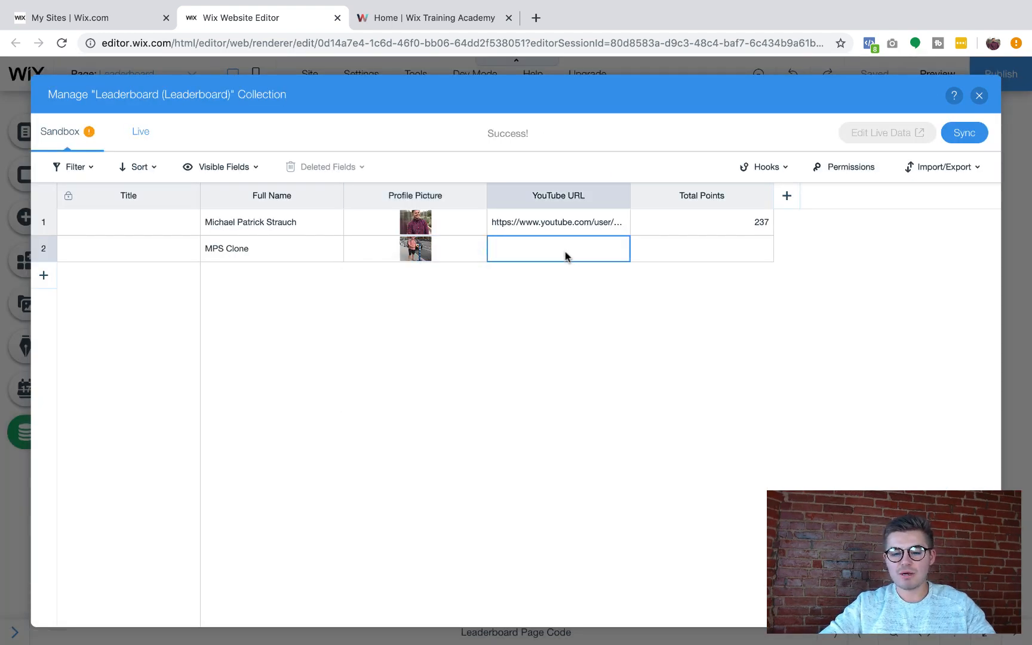
{"action": "left_click", "coordinate": [566, 255]}
{"action": "type", "text": "https://www.youtube.com/user/ComputerMDofGilbert"}
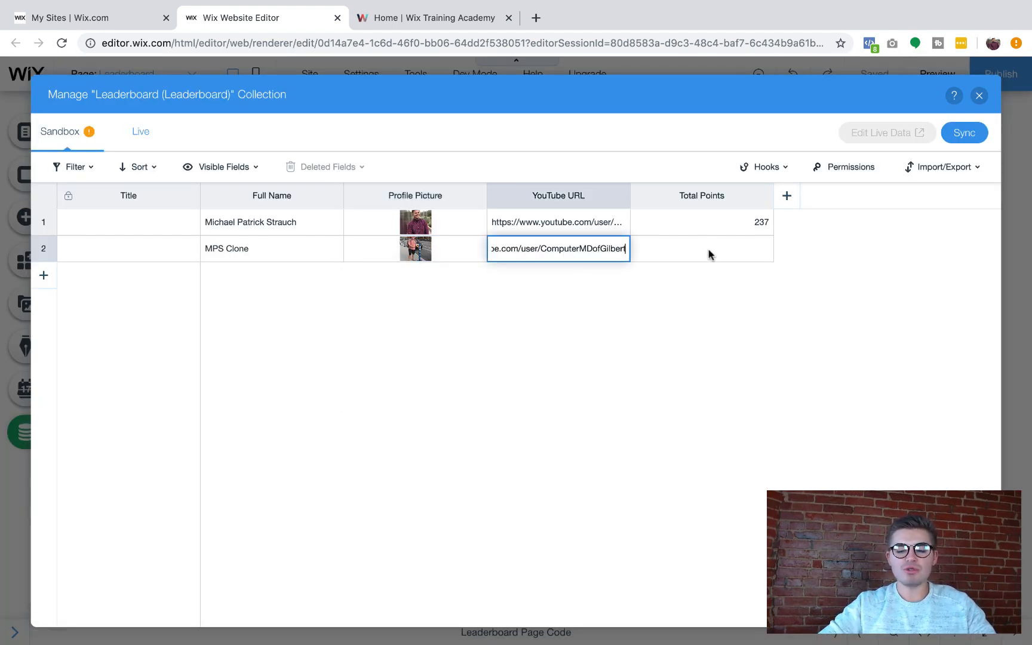
{"action": "left_click", "coordinate": [708, 253]}
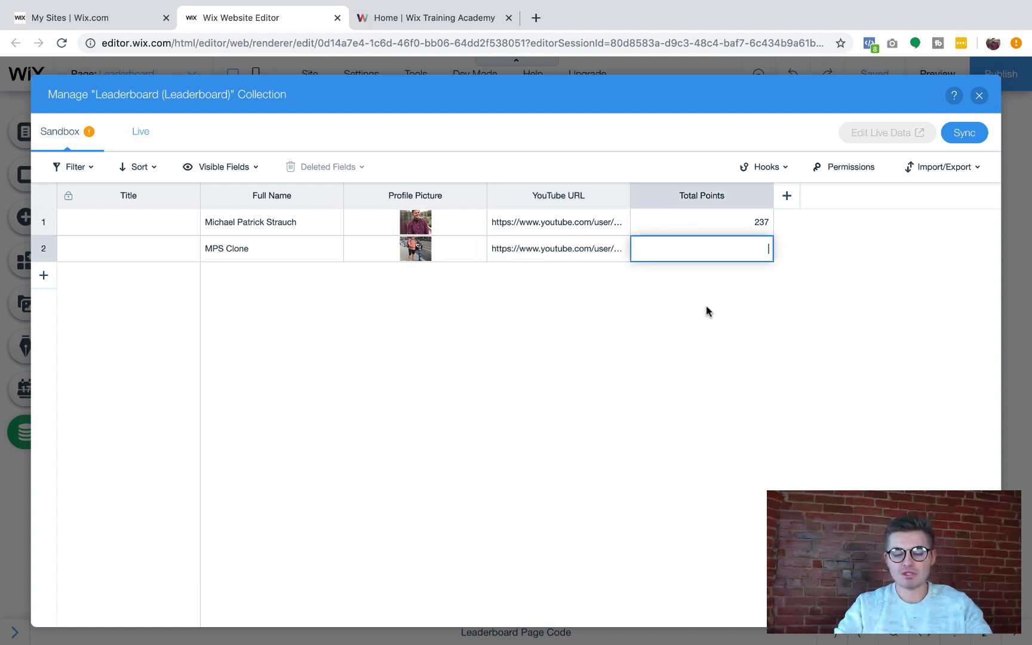
{"action": "type", "text": "207"}
{"action": "key", "text": "Return"}
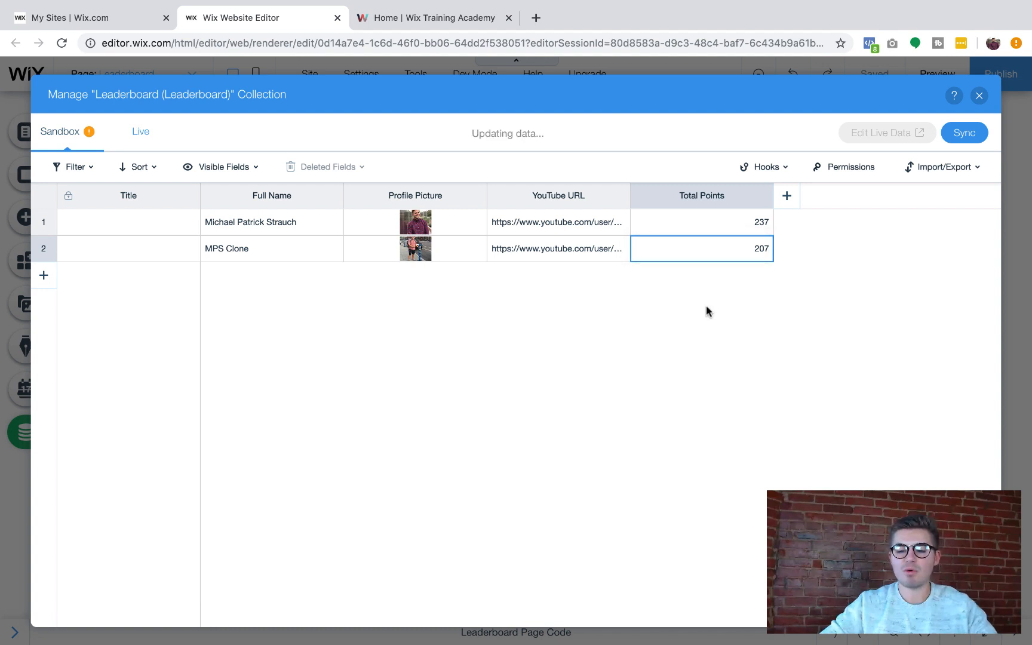
- Add a third row to the Leaderboard collection and enter the sample member's full name
{"action": "left_click", "coordinate": [43, 275]}
{"action": "left_click", "coordinate": [243, 282]}
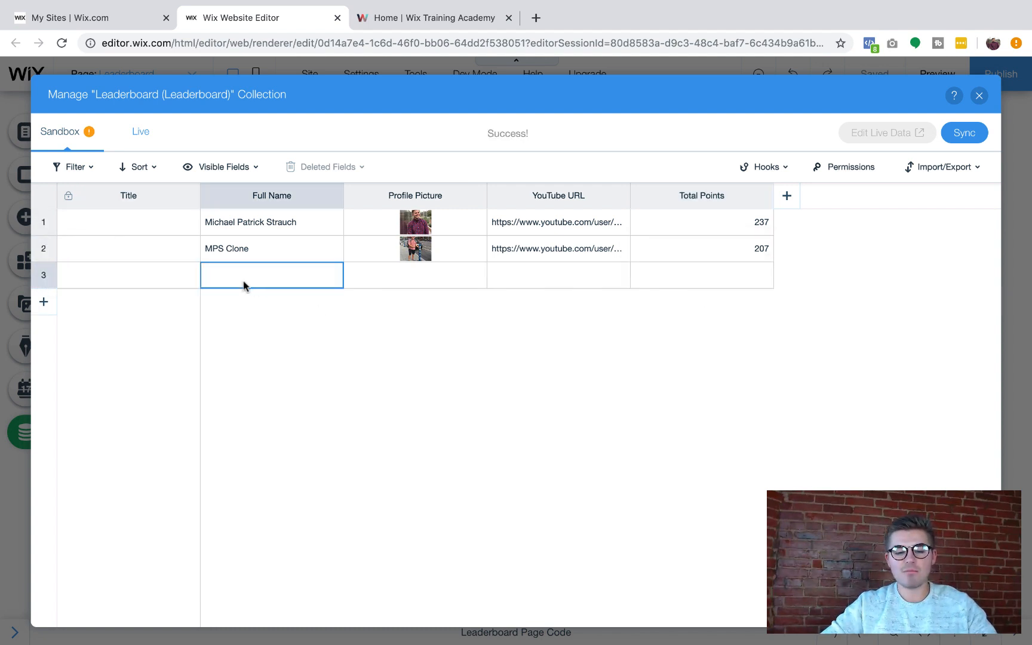
{"action": "left_click", "coordinate": [243, 282]}
{"action": "type", "text": "Tack Pa"}
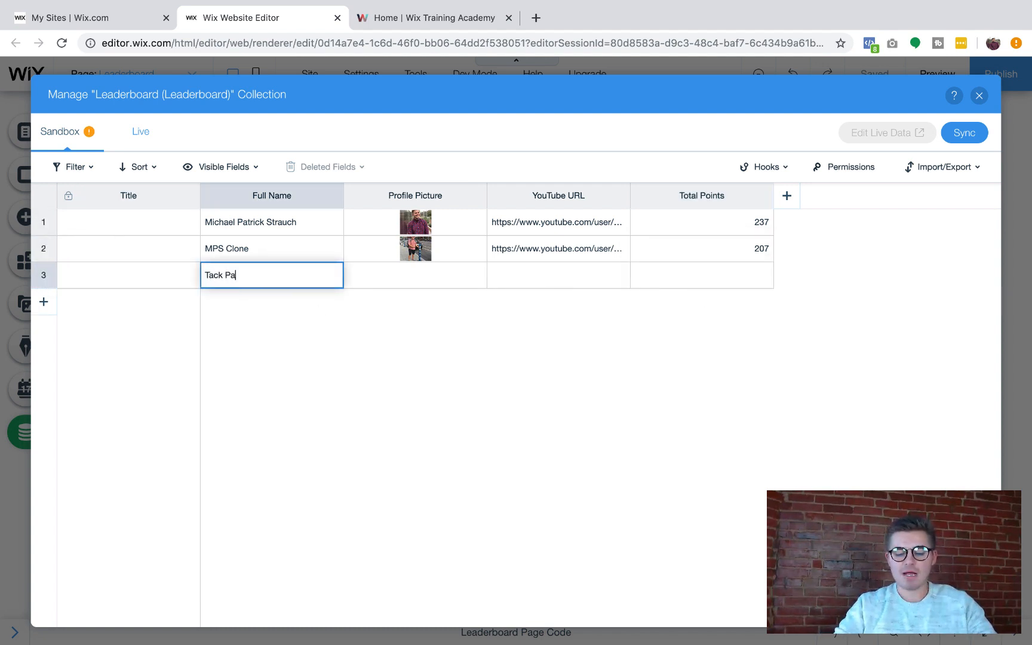
{"action": "type", "text": "ddi"}
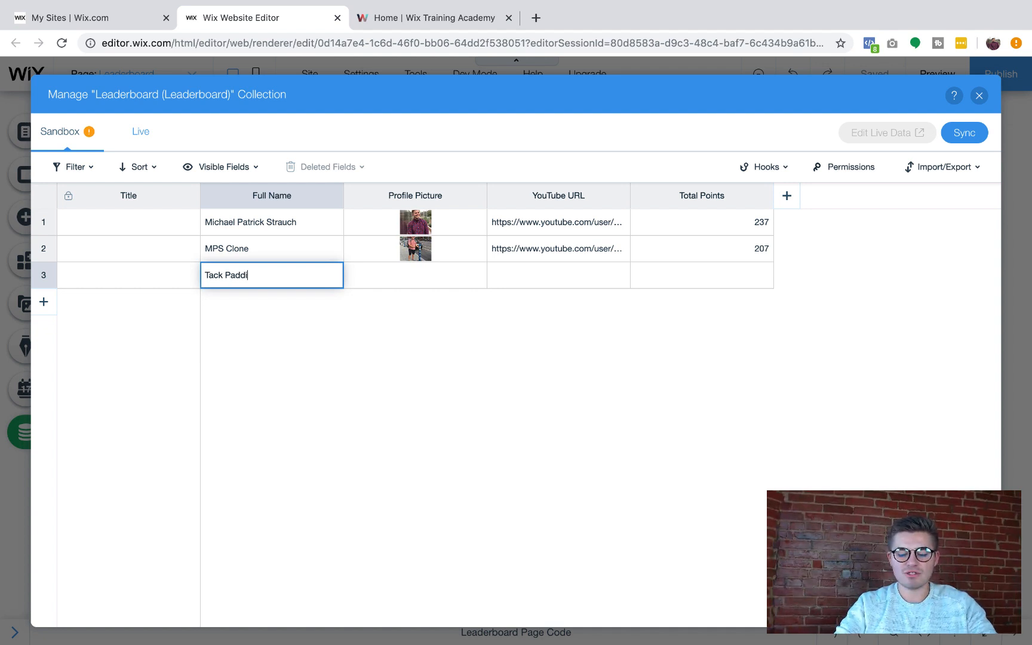
{"action": "type", "text": "ngton"}
- Search the media library for "college" and set row 3's Profile Picture to the "Female Student with Laptop" image from Media from Wix
{"action": "left_click", "coordinate": [415, 281]}
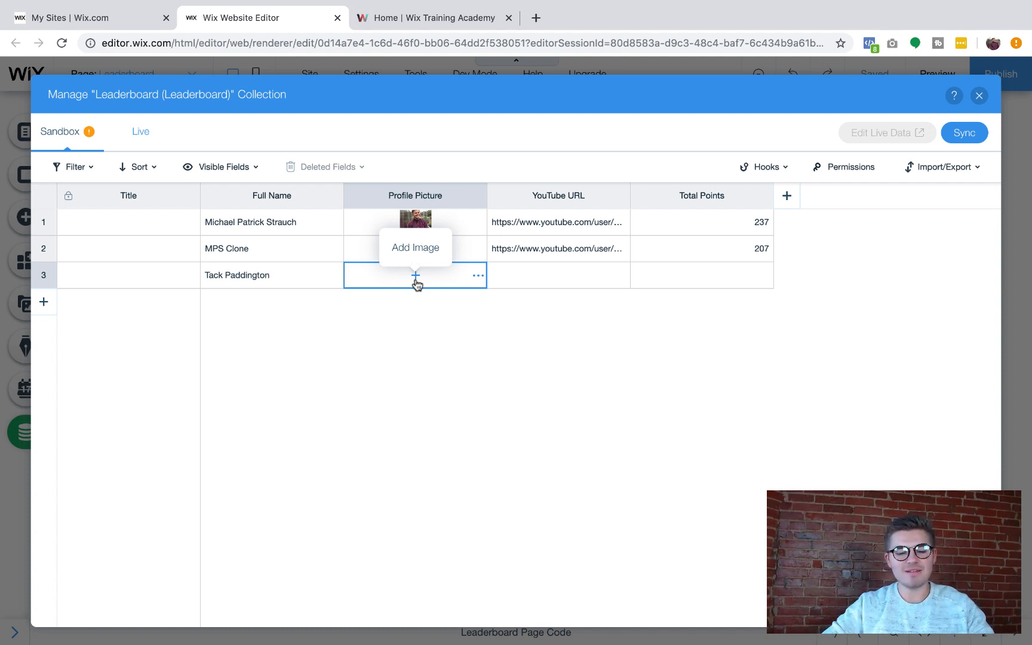
{"action": "left_click", "coordinate": [416, 277]}
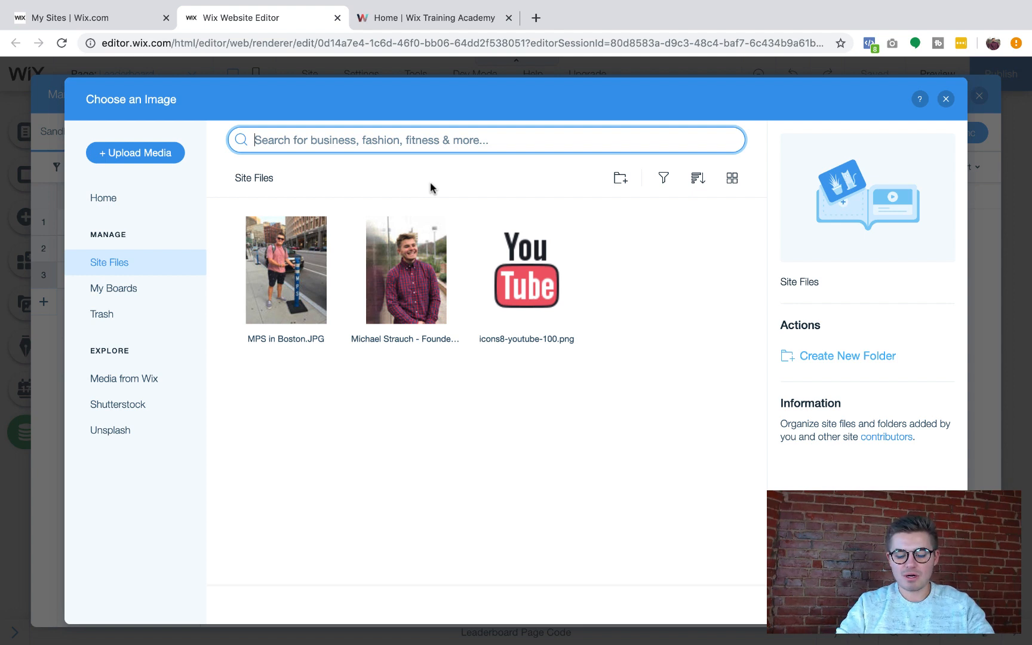
{"action": "type", "text": "colldege"}
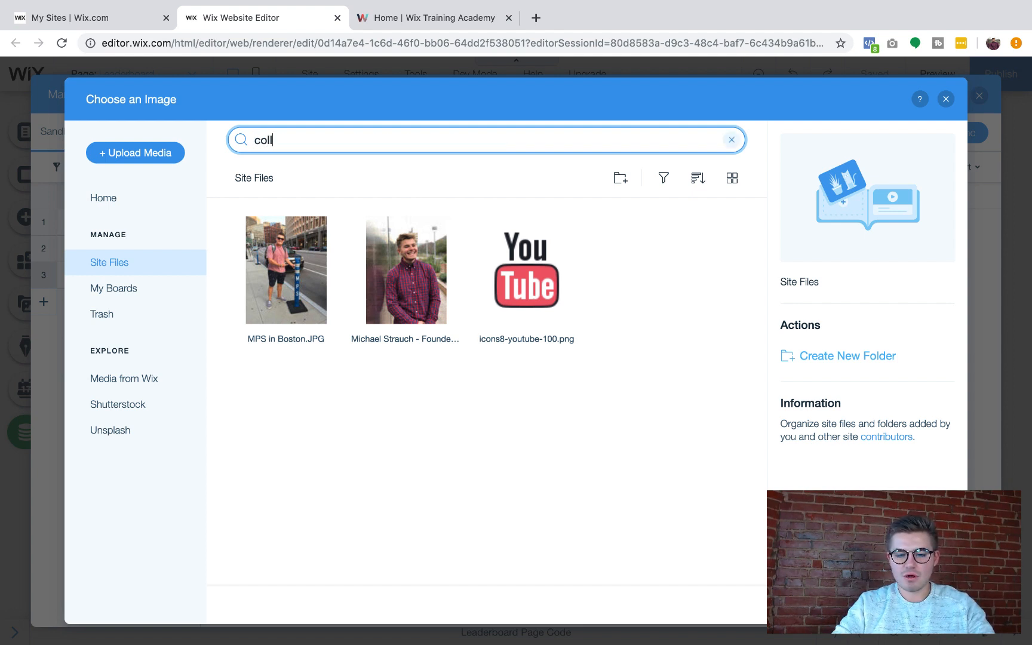
{"action": "key", "text": "BackSpace"}
{"action": "key", "text": "BackSpace"}
{"action": "key", "text": "BackSpace"}
{"action": "type", "text": "ge"}
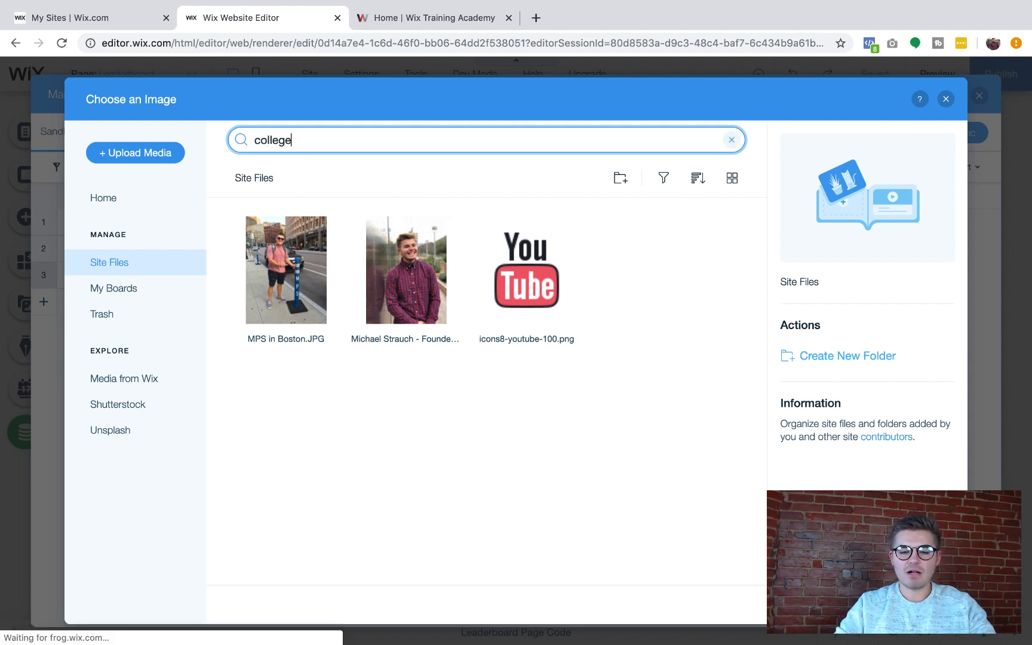
{"action": "key", "text": "Return"}
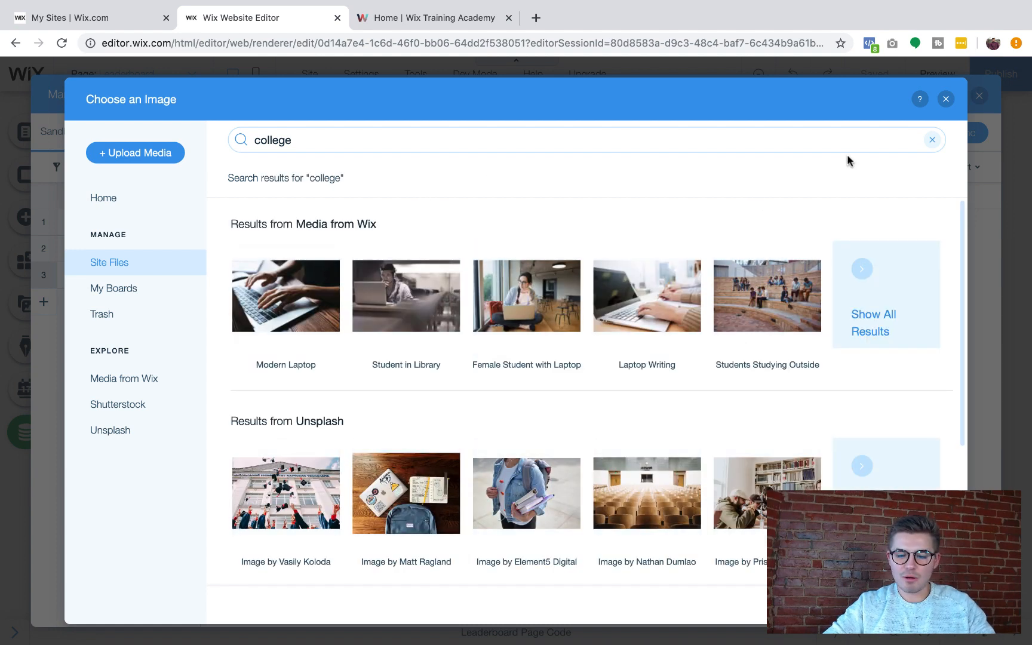
{"action": "left_click", "coordinate": [875, 295]}
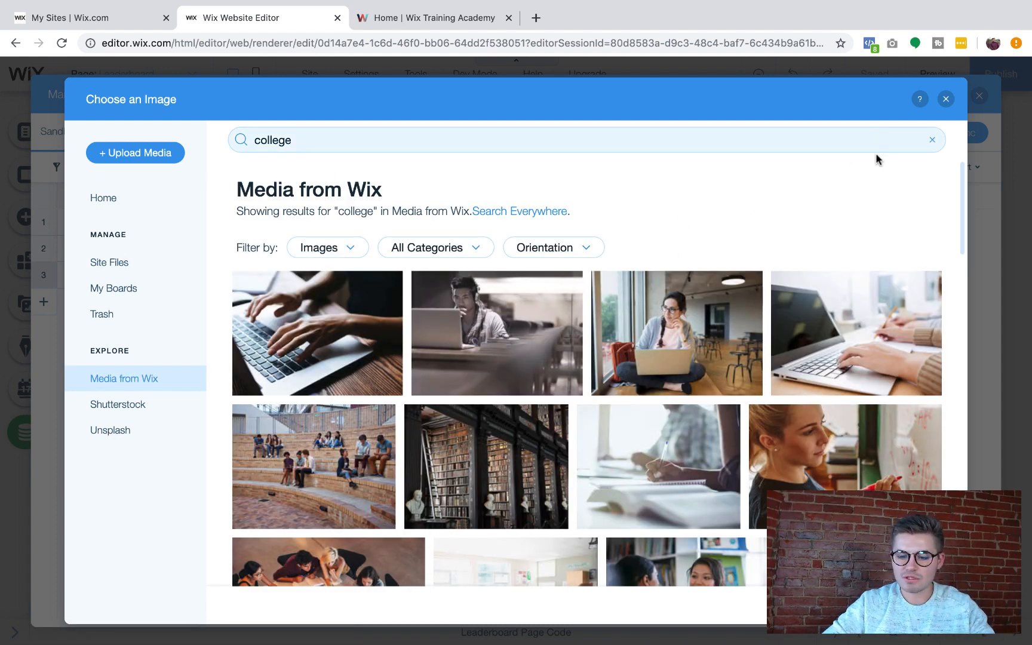
{"action": "double_click", "coordinate": [679, 325]}
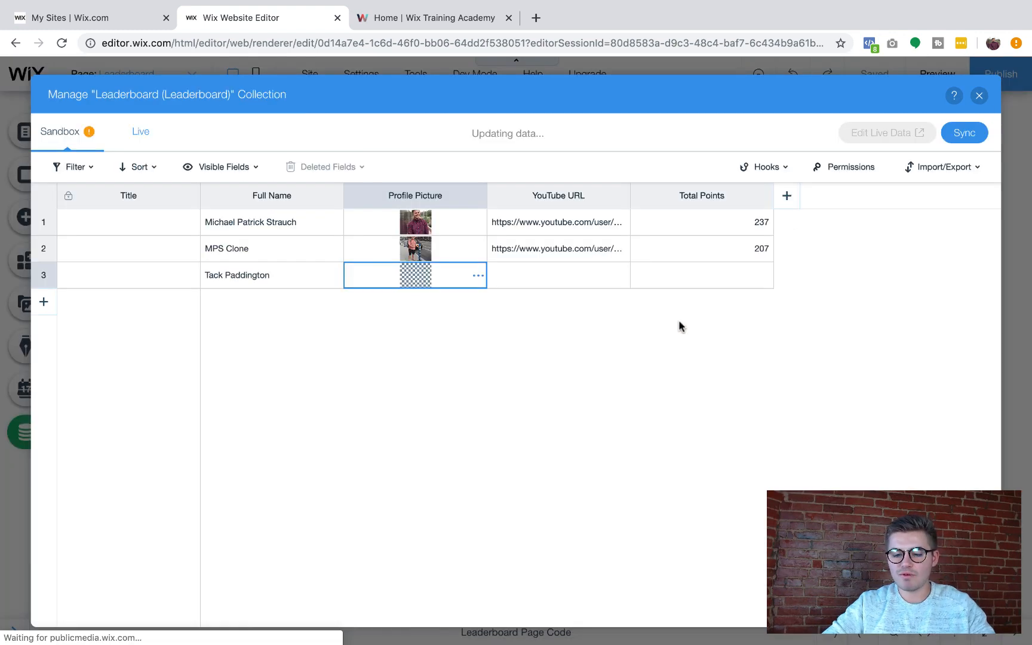
- Paste the same YouTube channel address as row 3's YouTube URL and set its Total Points to 193
{"action": "left_click", "coordinate": [557, 284]}
{"action": "key", "text": "super+v"}
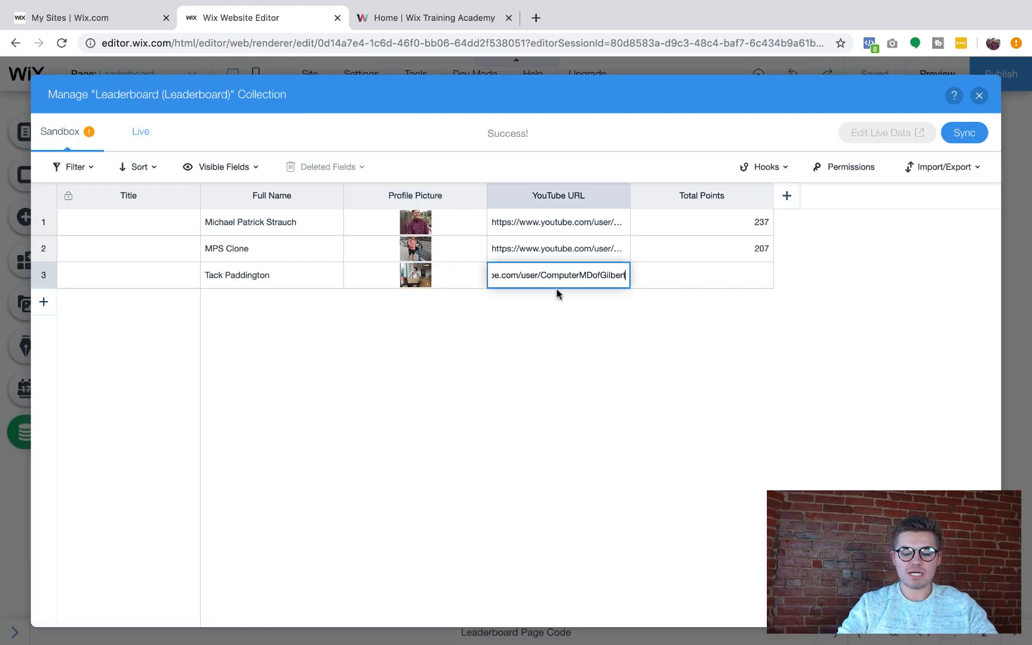
{"action": "left_click", "coordinate": [700, 290]}
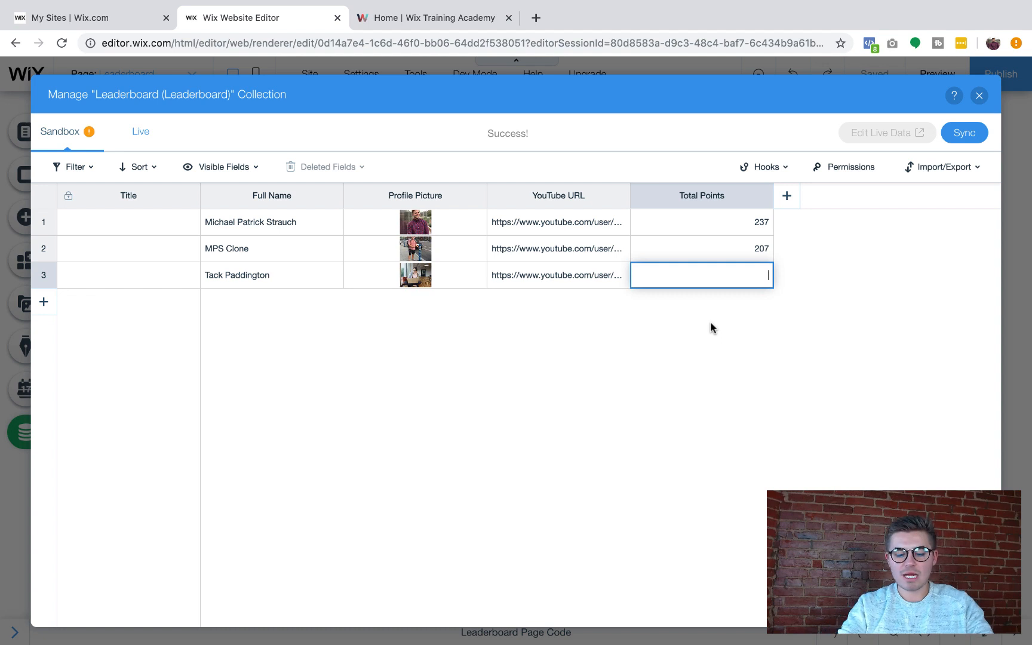
{"action": "type", "text": "193"}
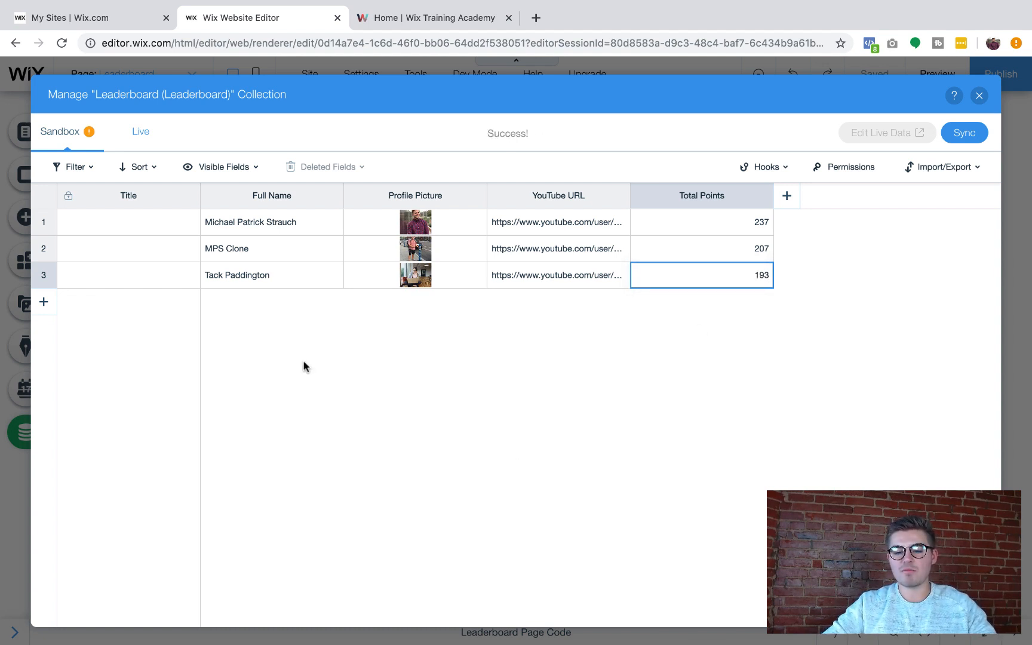
- Add a fourth row to the Leaderboard collection and enter another sample member's full name
{"action": "left_click", "coordinate": [43, 301]}
{"action": "left_click", "coordinate": [245, 300]}
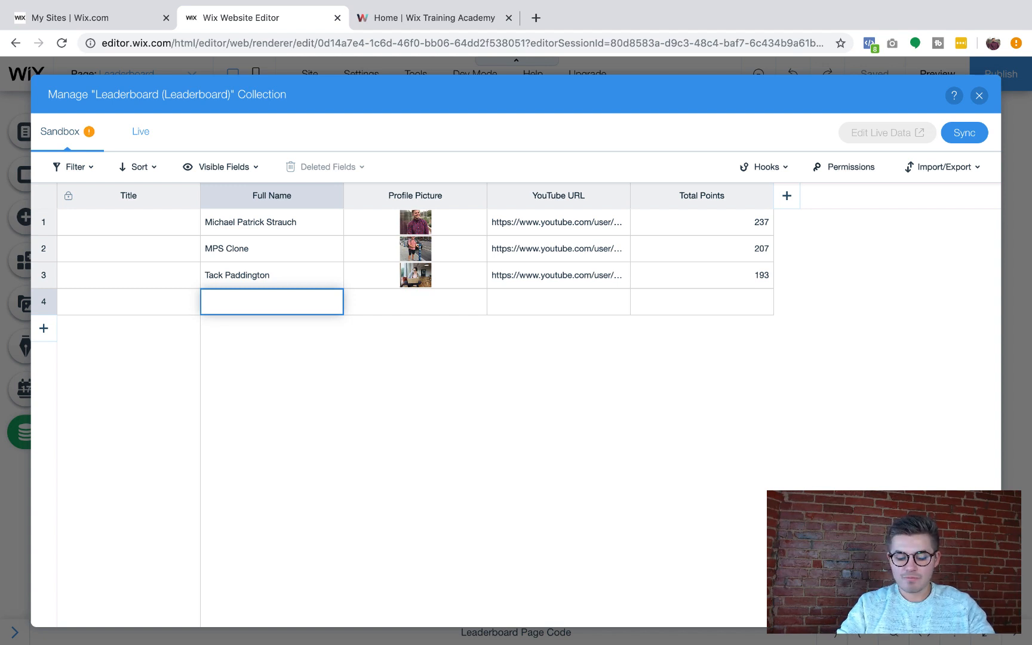
{"action": "type", "text": "Bob Tall"}
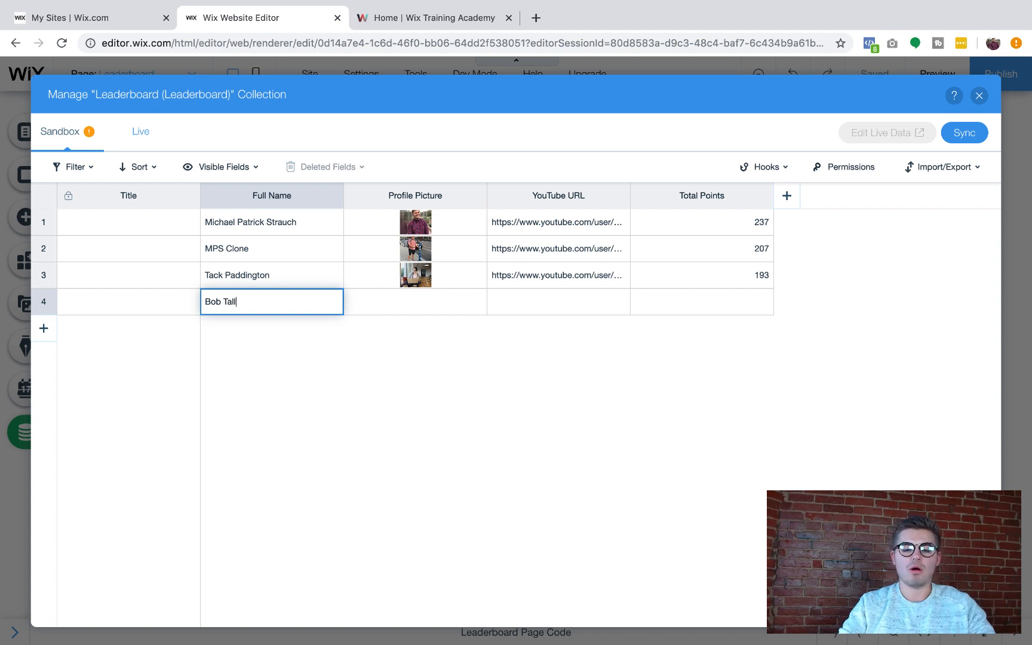
- Search the media library for "male" and set row 4's Profile Picture to the "Smiling Businessman" image
{"action": "left_click", "coordinate": [418, 302]}
{"action": "left_click", "coordinate": [414, 302]}
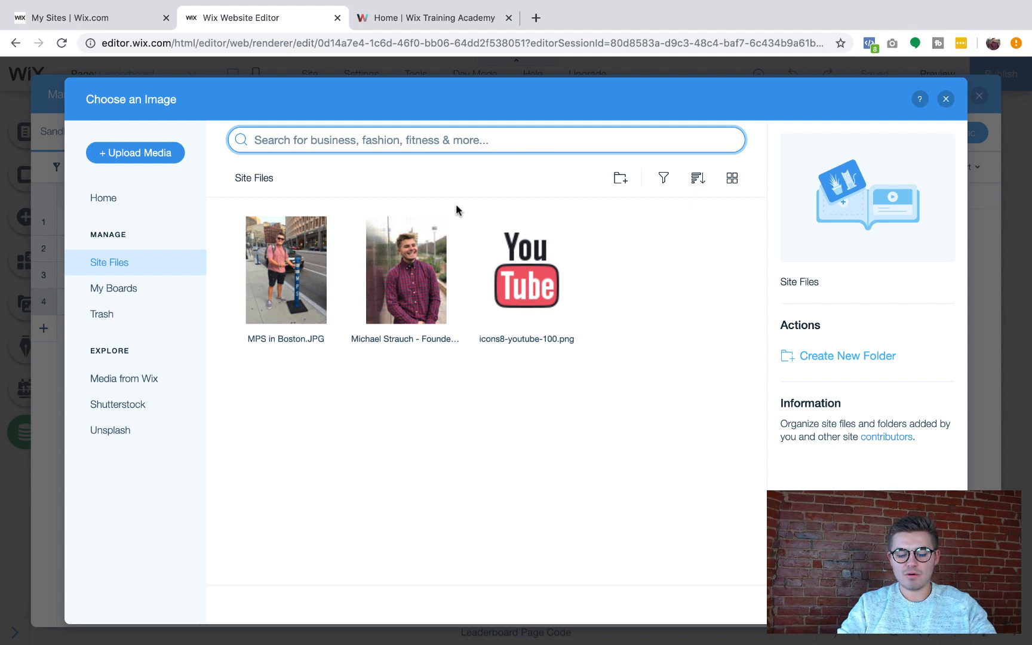
{"action": "type", "text": "male"}
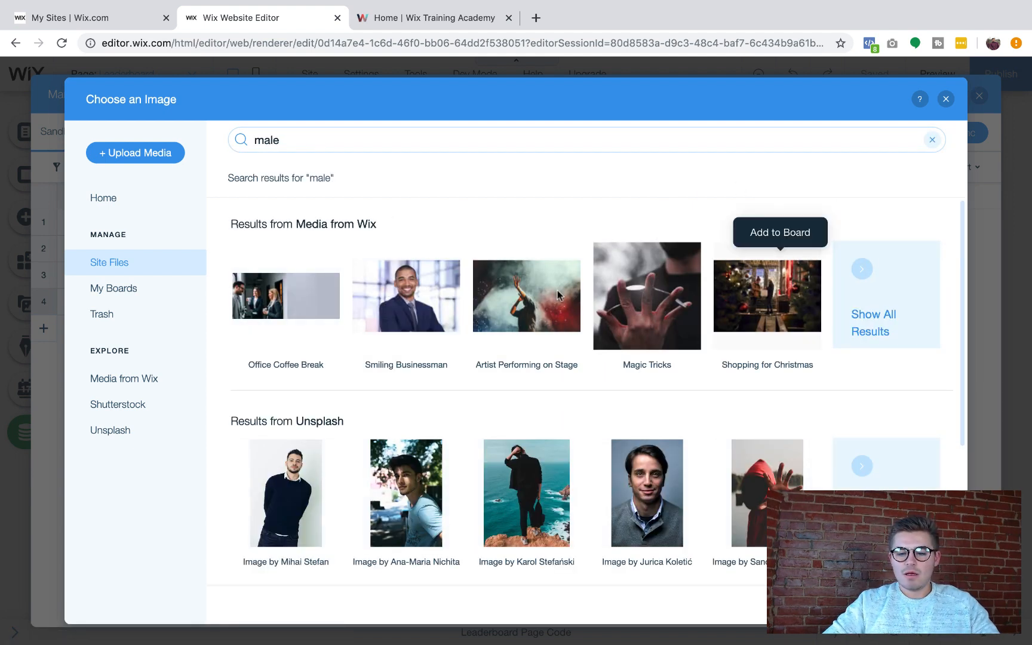
{"action": "double_click", "coordinate": [417, 303]}
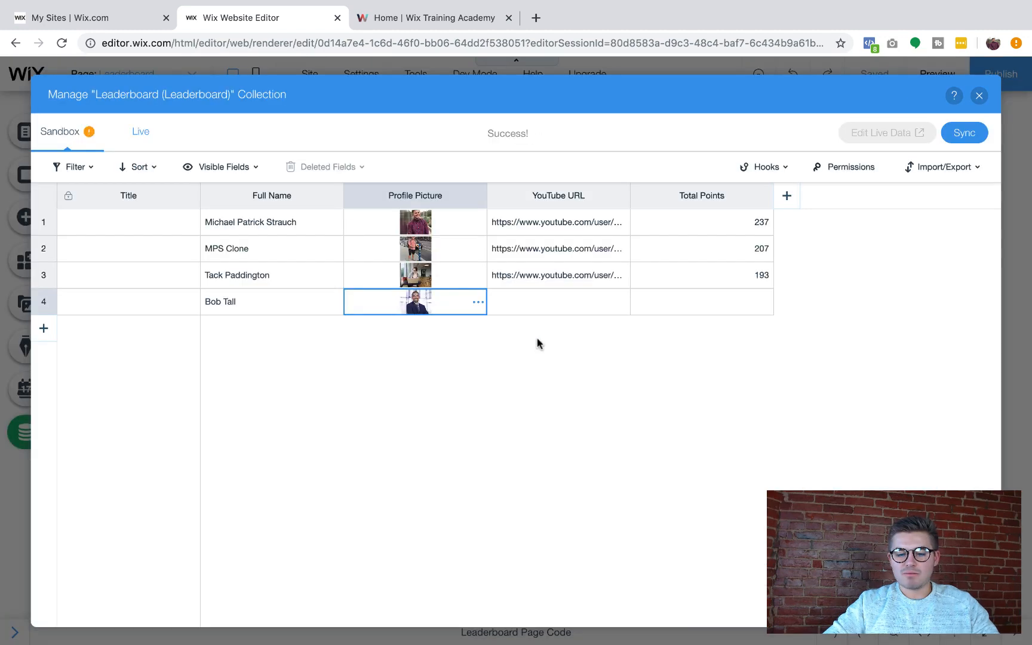
- Paste the YouTube channel address as row 4's YouTube URL and set its Total Points to 147
{"action": "left_click", "coordinate": [570, 295]}
{"action": "left_click", "coordinate": [555, 310]}
{"action": "key", "text": "ctrl+v"}
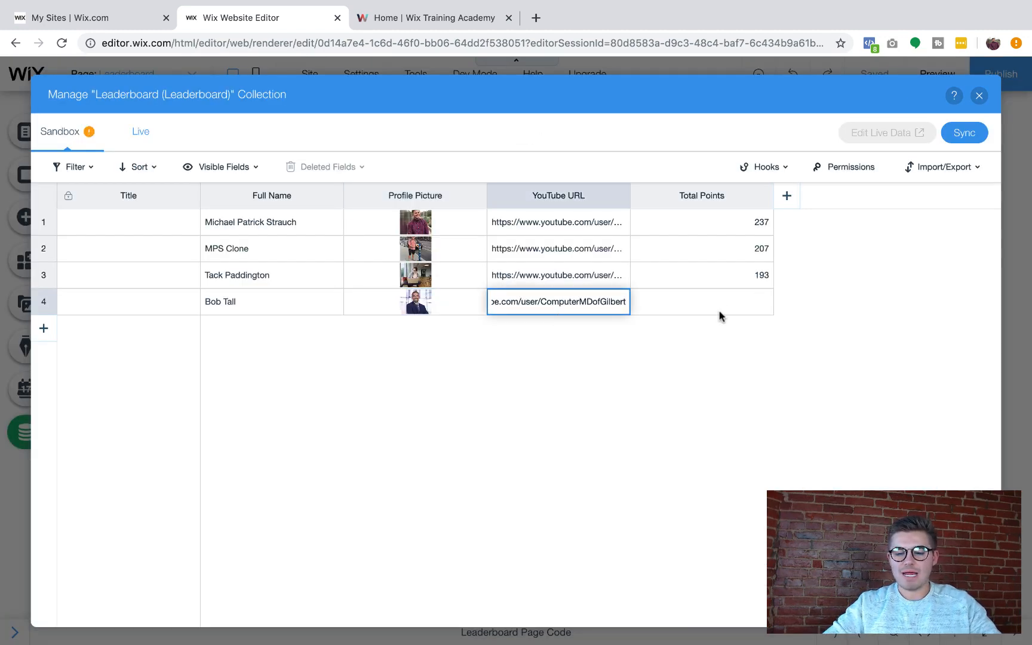
{"action": "double_click", "coordinate": [719, 311]}
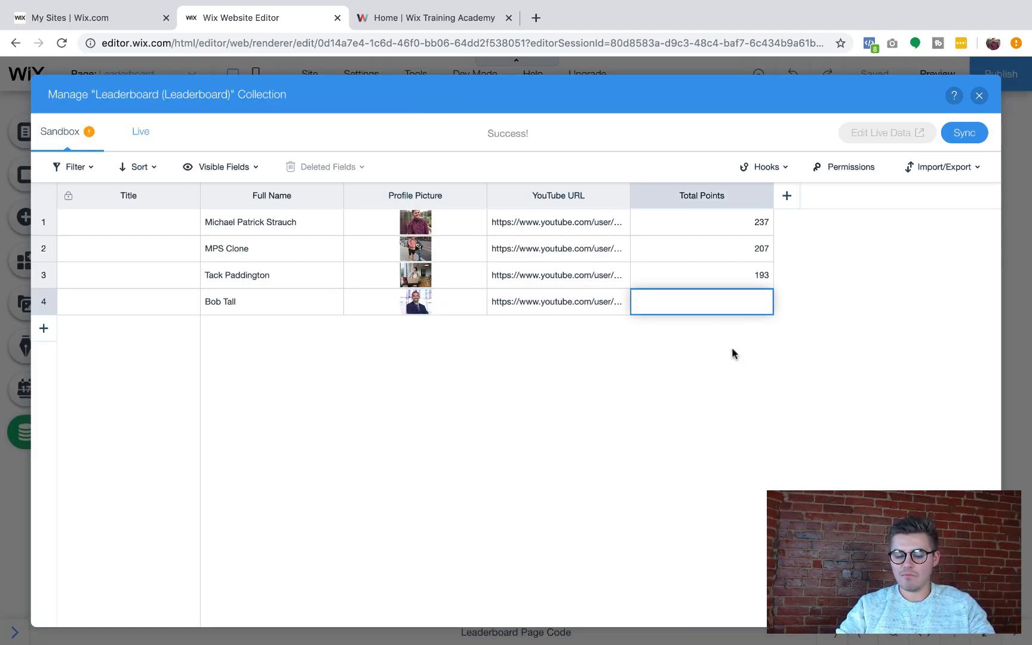
{"action": "type", "text": "2"}
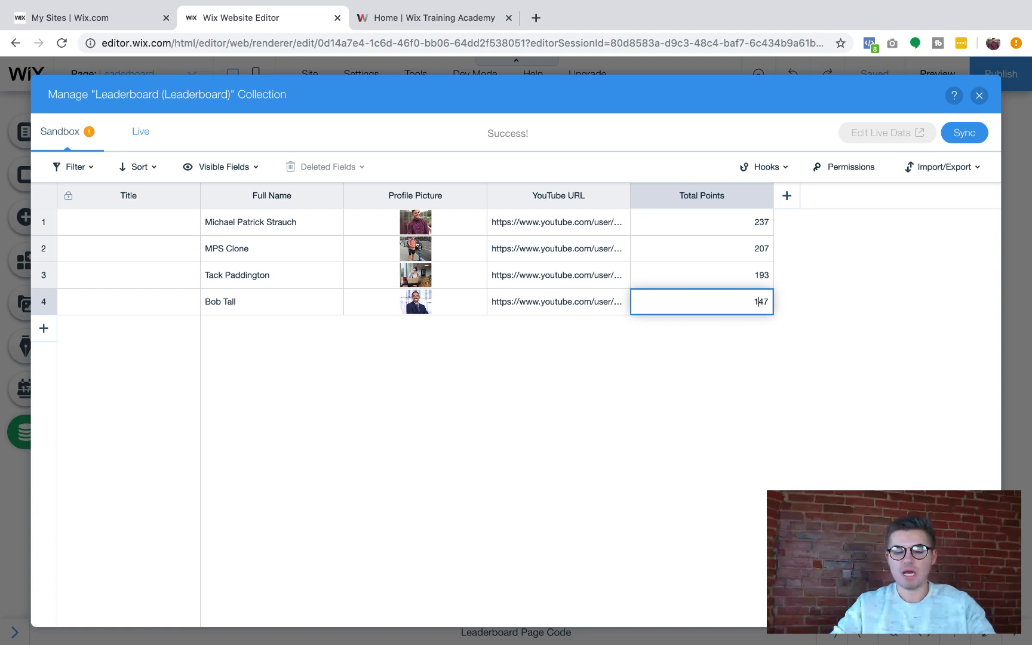
{"action": "left_click", "coordinate": [826, 350]}
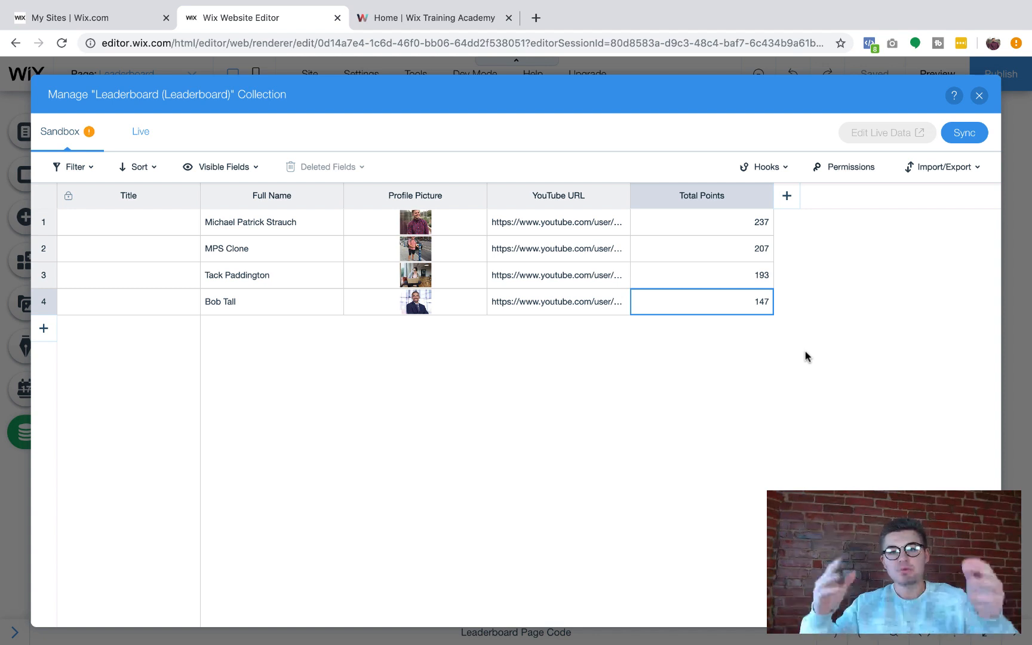
- Close the collection and the Data Manager, then preview the Leaderboard page with the Developer Console collapsed and examine both repeaters
{"action": "left_click", "coordinate": [979, 97]}
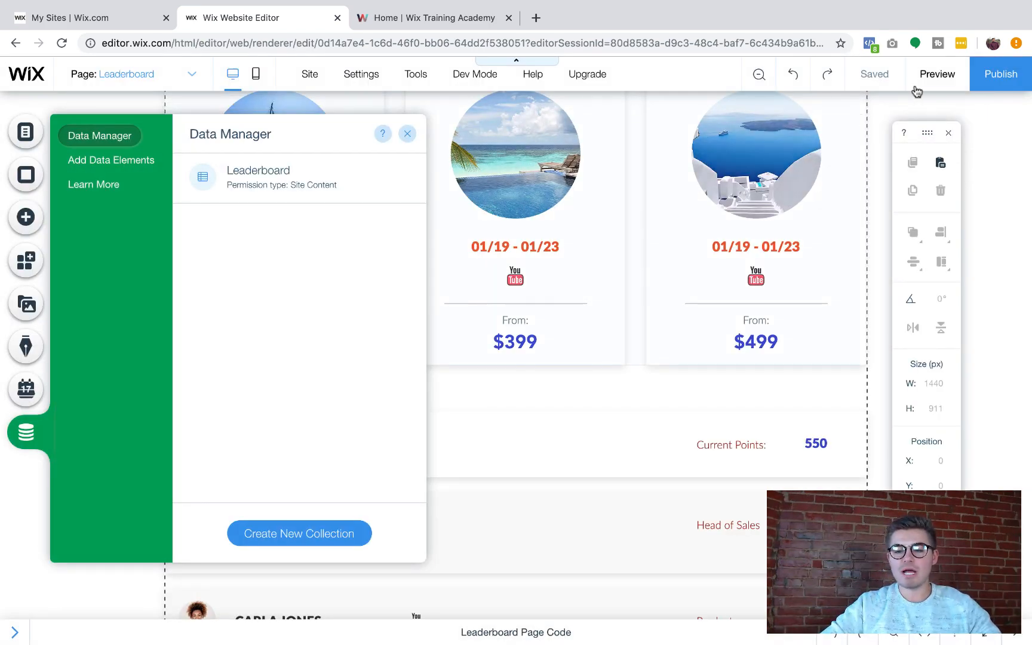
{"action": "left_click", "coordinate": [408, 134]}
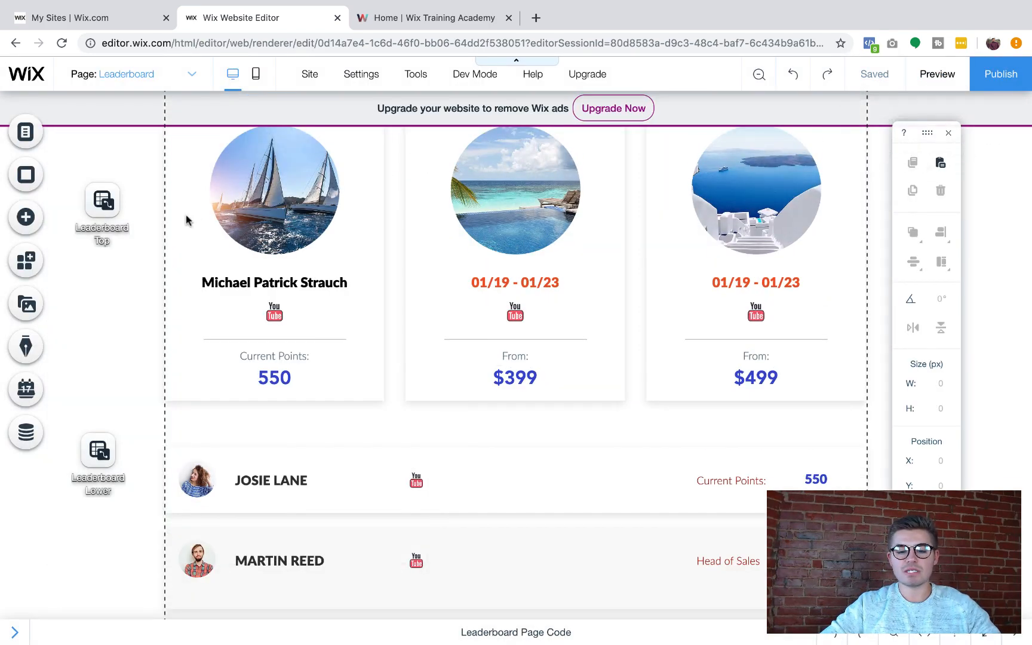
{"action": "key", "text": "super+shift+p"}
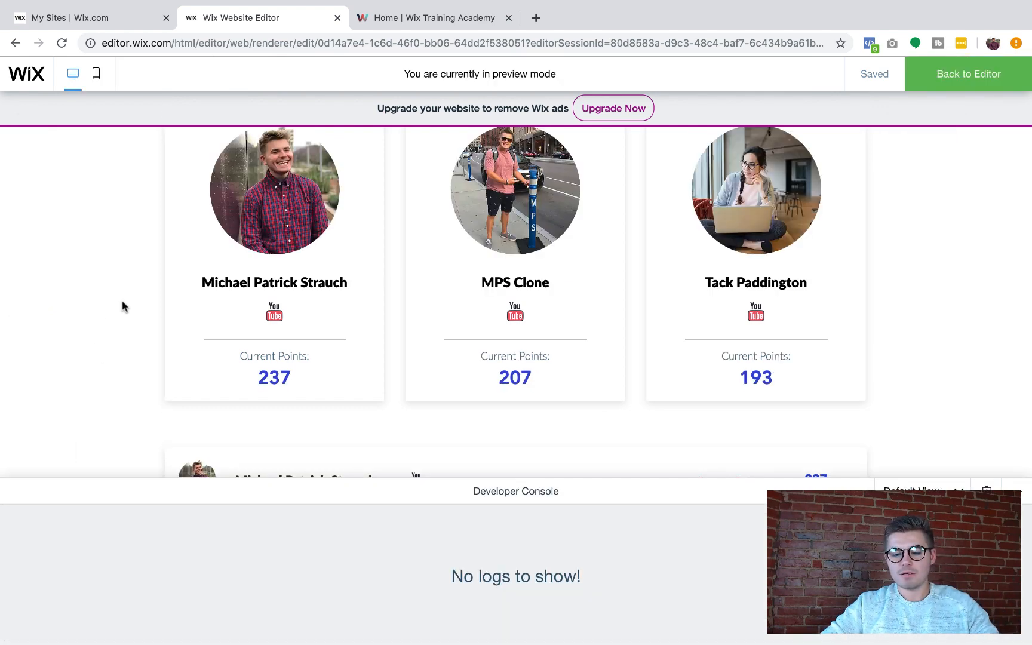
{"action": "left_click", "coordinate": [1024, 496]}
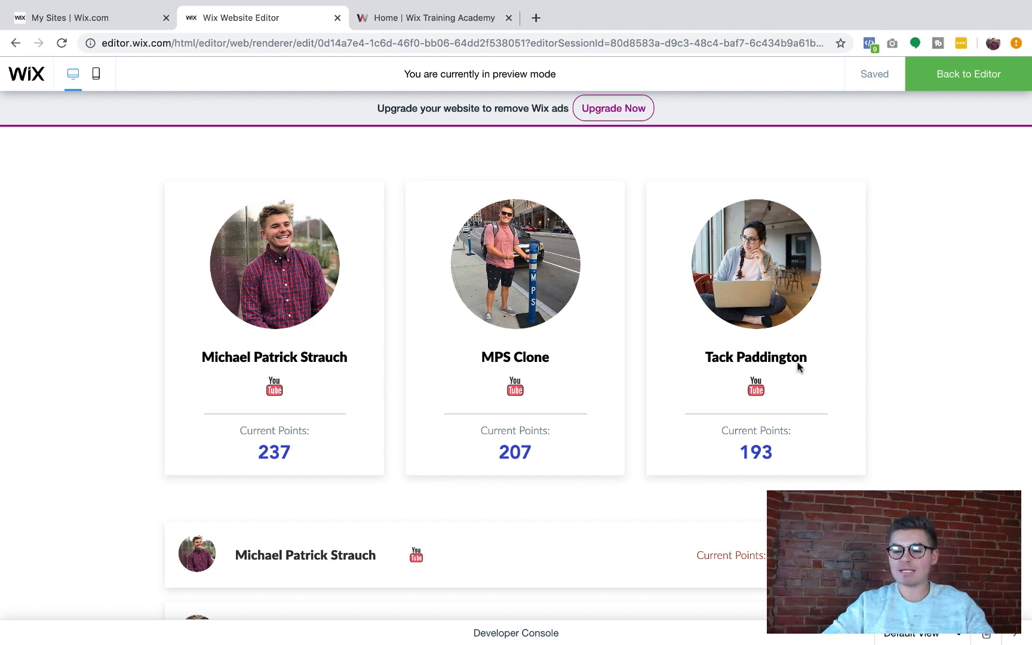
{"action": "scroll", "coordinate": [835, 390], "scroll_direction": "down", "scroll_amount": 5}
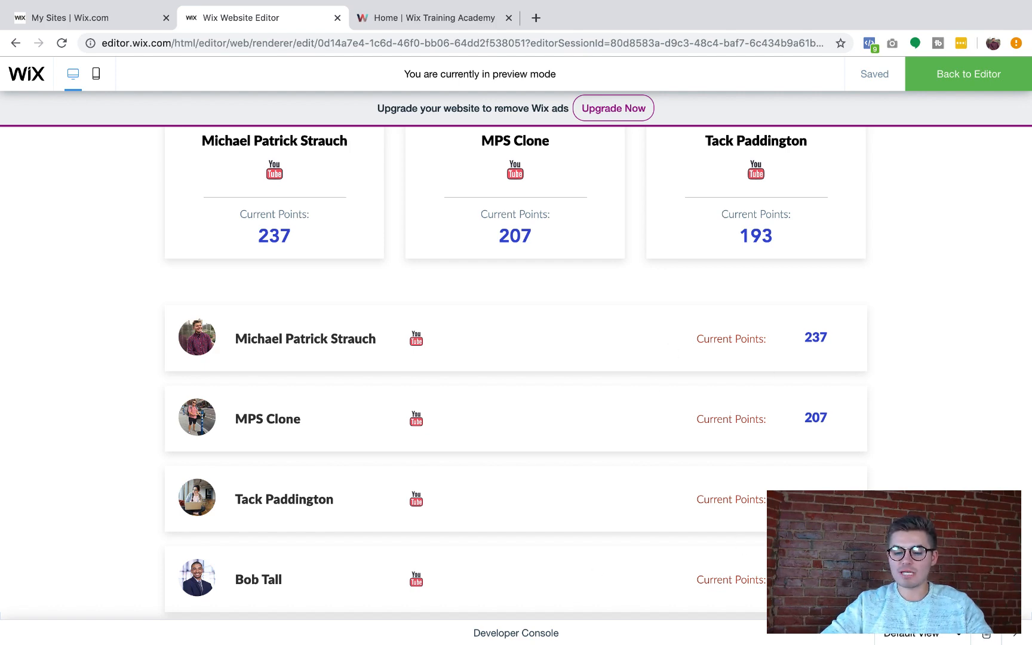
{"action": "scroll", "coordinate": [667, 531], "scroll_direction": "up", "scroll_amount": 5}
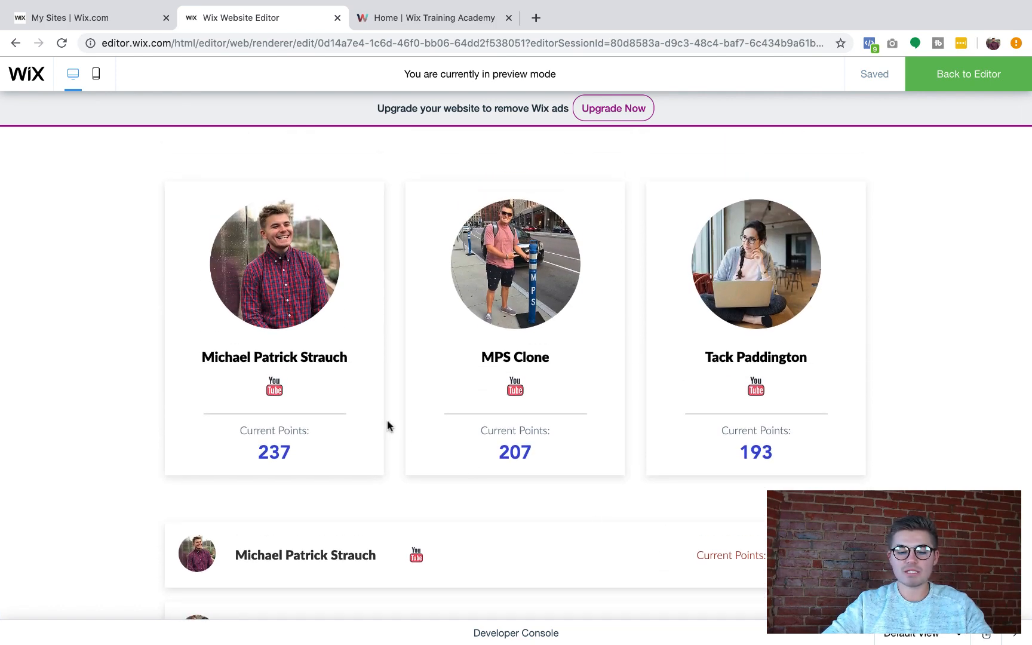
- Test the first card's YouTube icon link, close the opened tab, and test the same card's profile picture link
{"action": "left_click", "coordinate": [279, 390]}
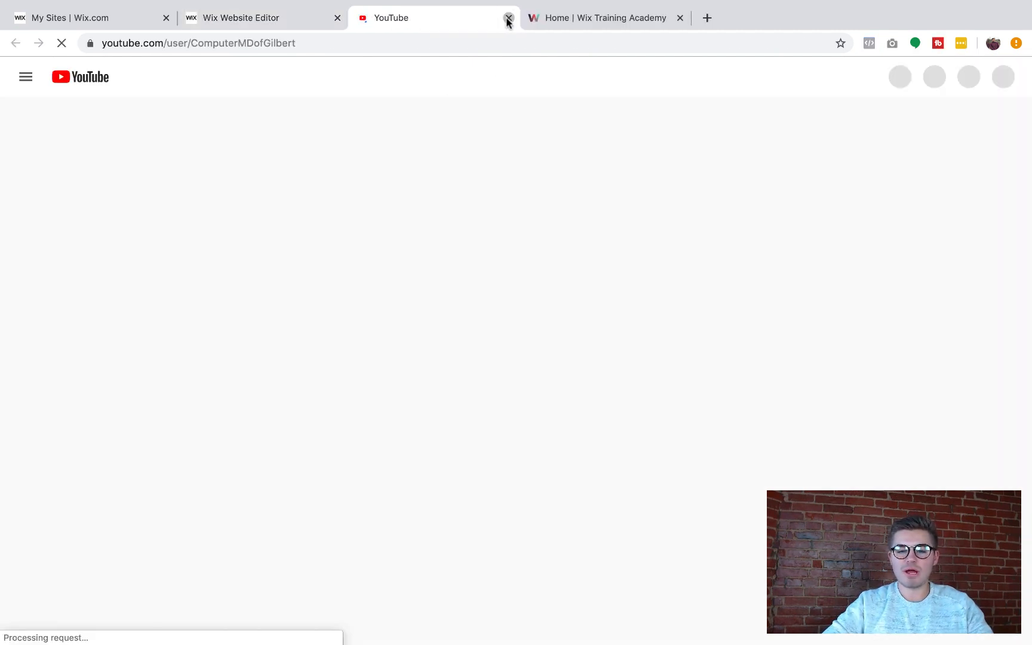
{"action": "key", "text": "super+w"}
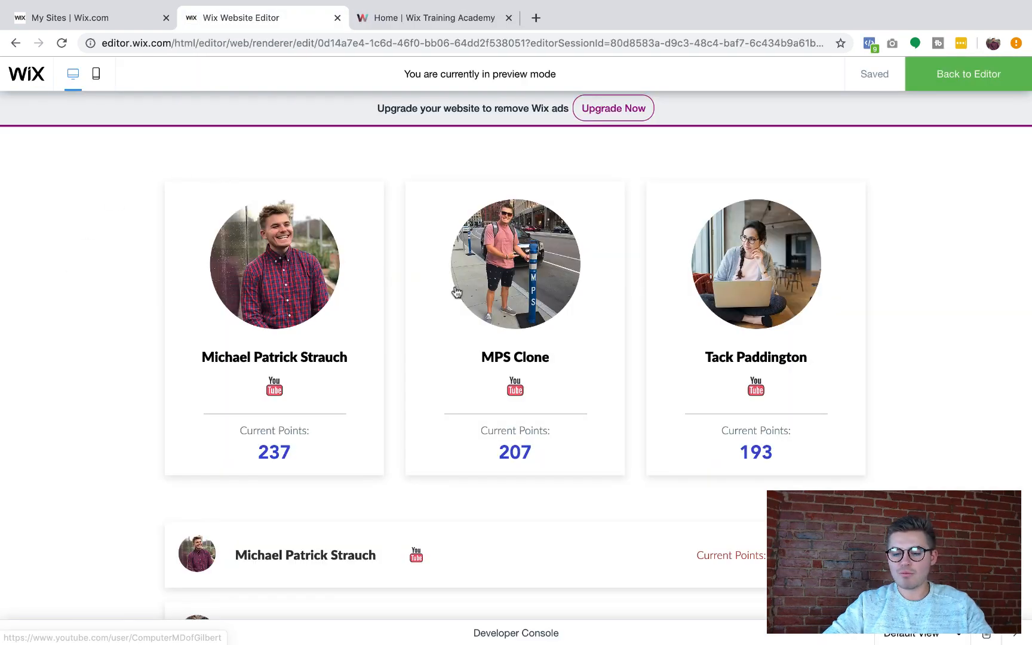
{"action": "left_click", "coordinate": [285, 268]}
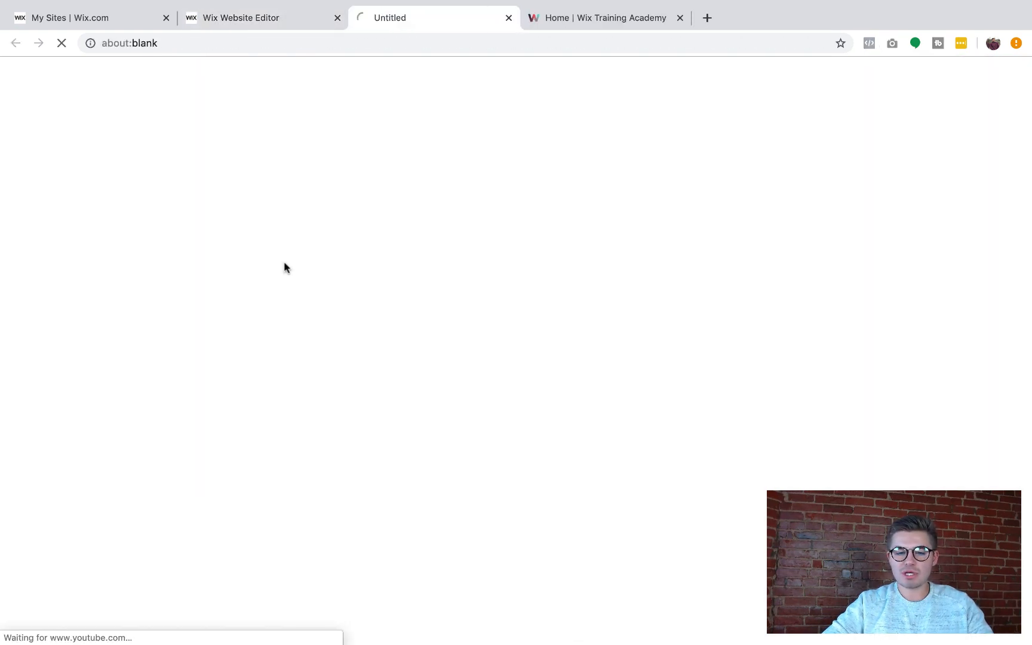
- Close the YouTube tab opened by the picture link, and look over the Wix Training Academy home page in its own browser tab
{"action": "left_click", "coordinate": [509, 18]}
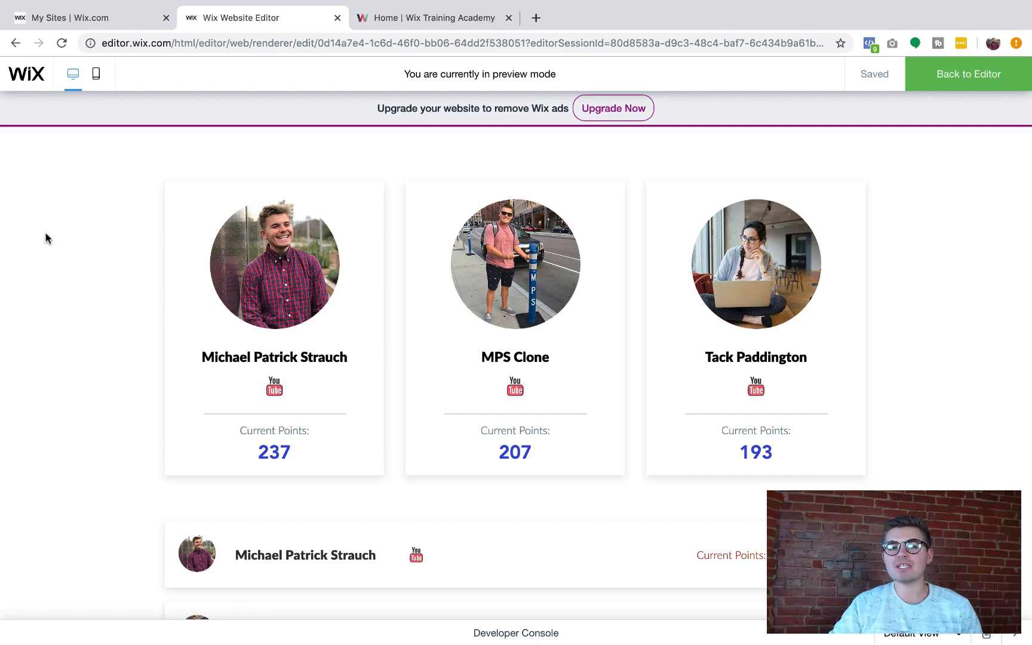
{"action": "left_click", "coordinate": [414, 18]}
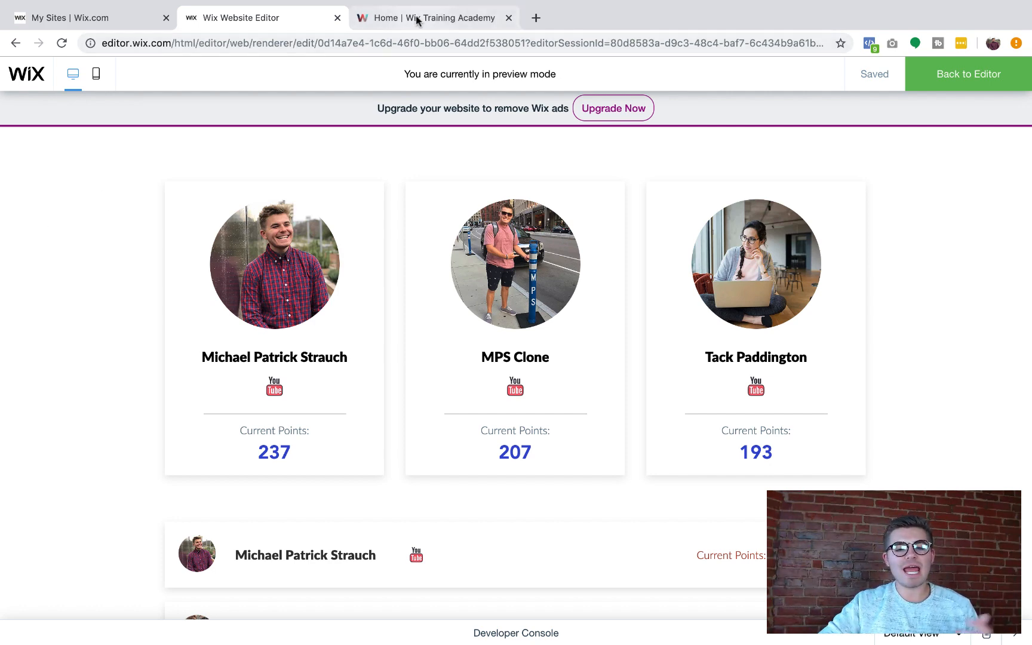
{"action": "scroll", "coordinate": [433, 308], "scroll_direction": "down", "scroll_amount": 1}
{"action": "scroll", "coordinate": [432, 307], "scroll_direction": "up", "scroll_amount": 1}
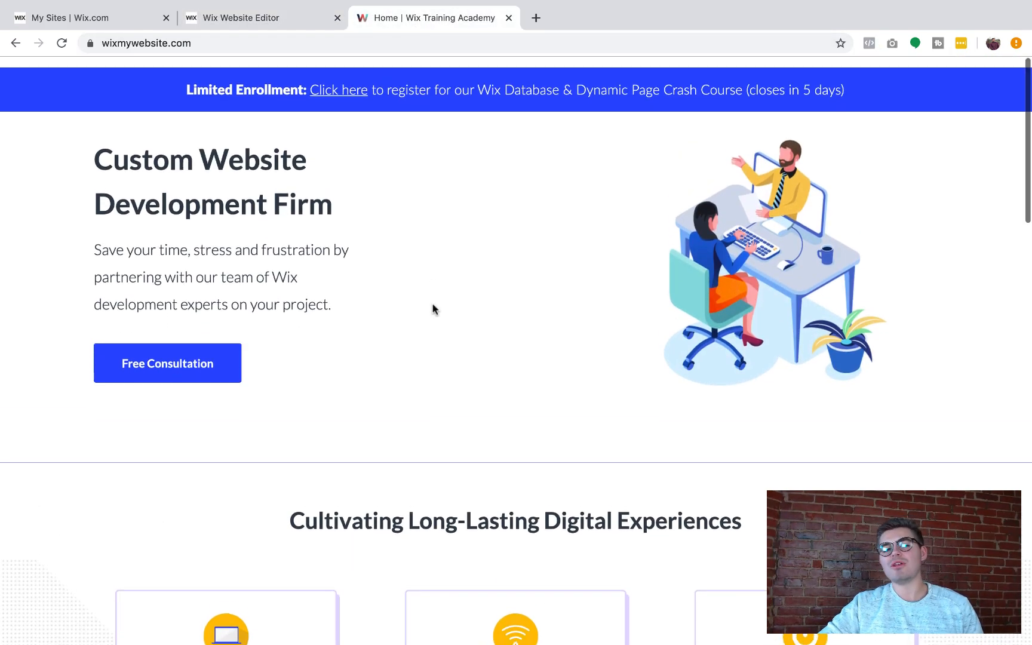
{"action": "scroll", "coordinate": [432, 306], "scroll_direction": "down", "scroll_amount": 12}
{"action": "scroll", "coordinate": [454, 257], "scroll_direction": "up", "scroll_amount": 15}
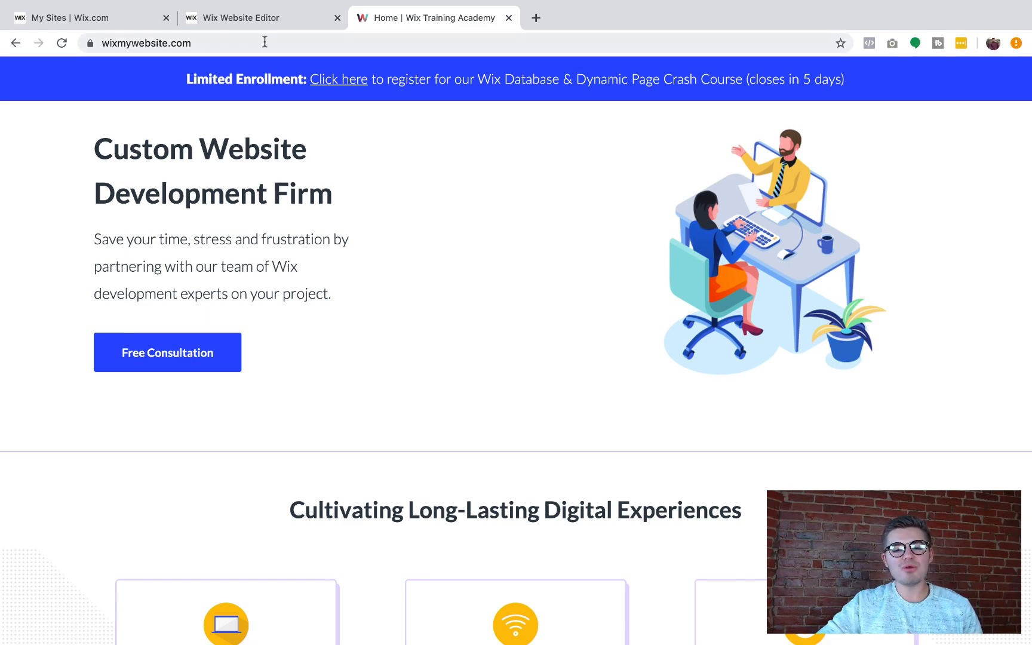
- Switch back to the Wix Website Editor and exit the Leaderboard page preview
{"action": "left_click", "coordinate": [255, 23]}
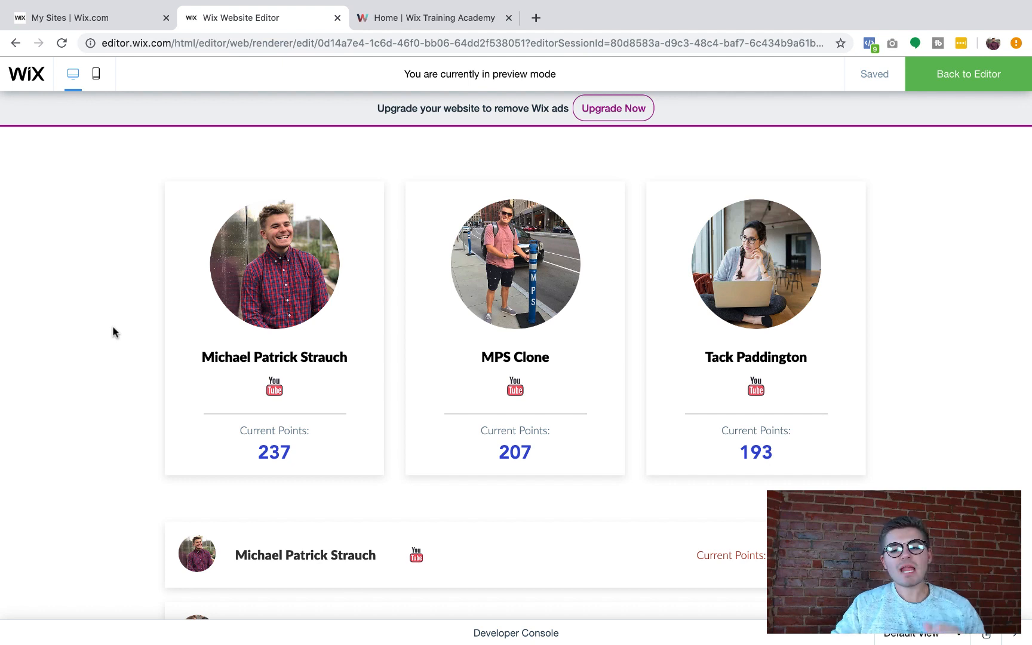
{"action": "left_click", "coordinate": [951, 91]}
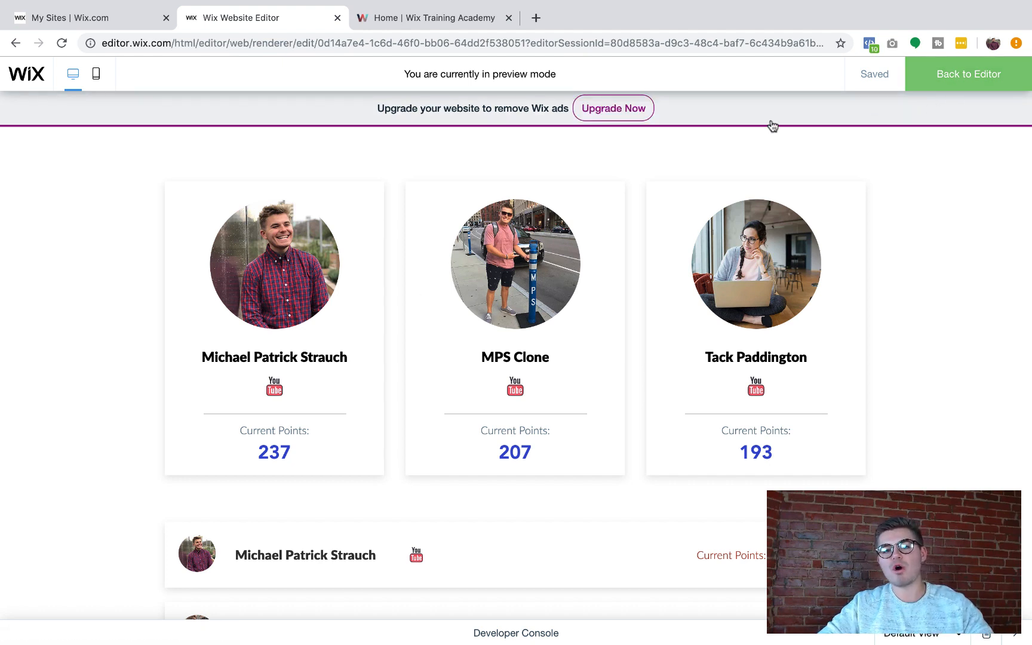